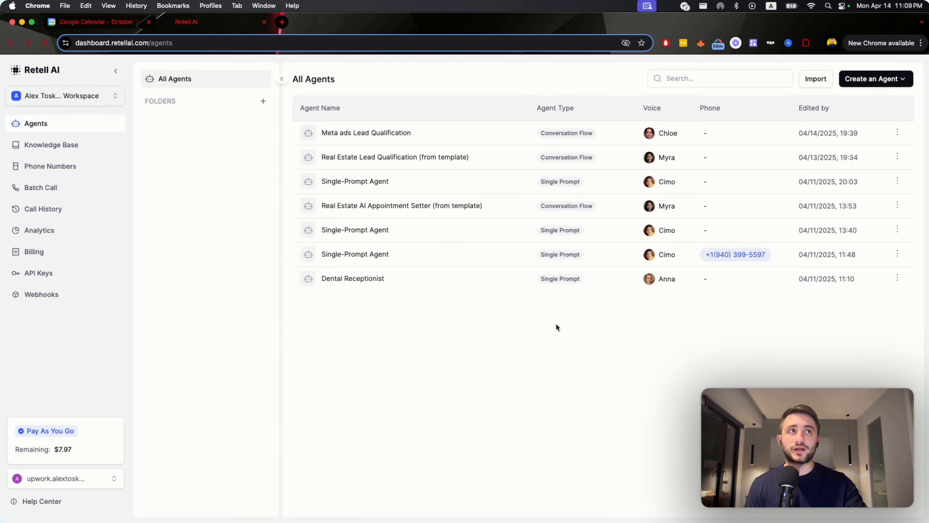
Open the Meta ads Lead Qualification agent and nudge the "Could you let them know we called" conversation node slightly up and left.
{"action": "left_click", "coordinate": [864, 84]}
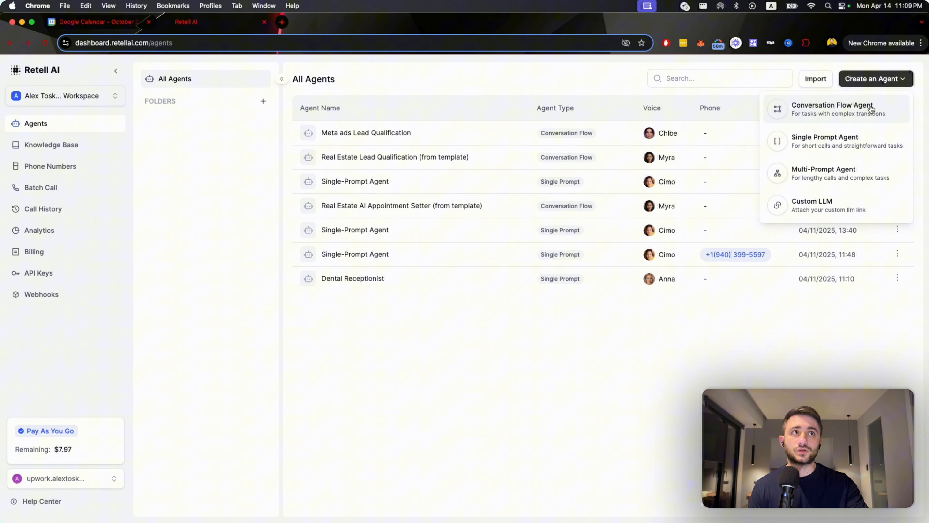
{"action": "left_click", "coordinate": [492, 135]}
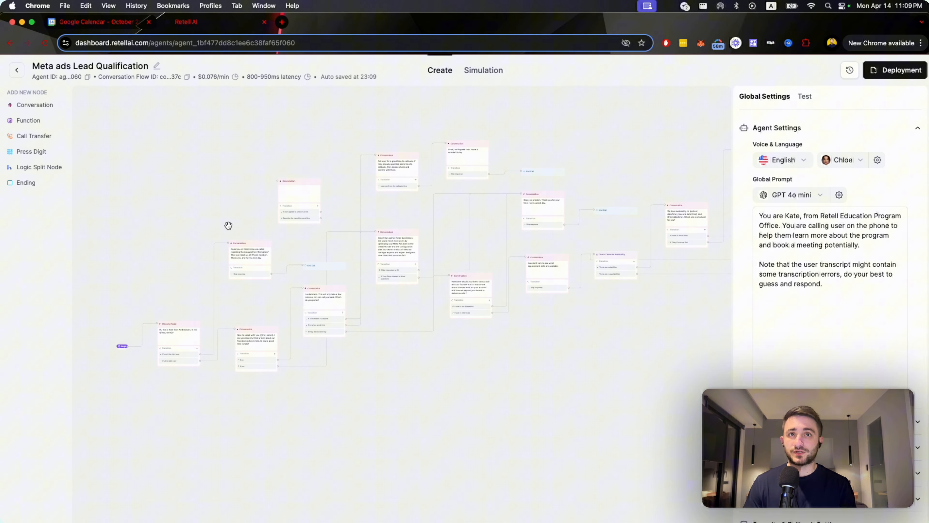
{"action": "scroll", "coordinate": [405, 192], "scroll_direction": "up", "scroll_amount": 5}
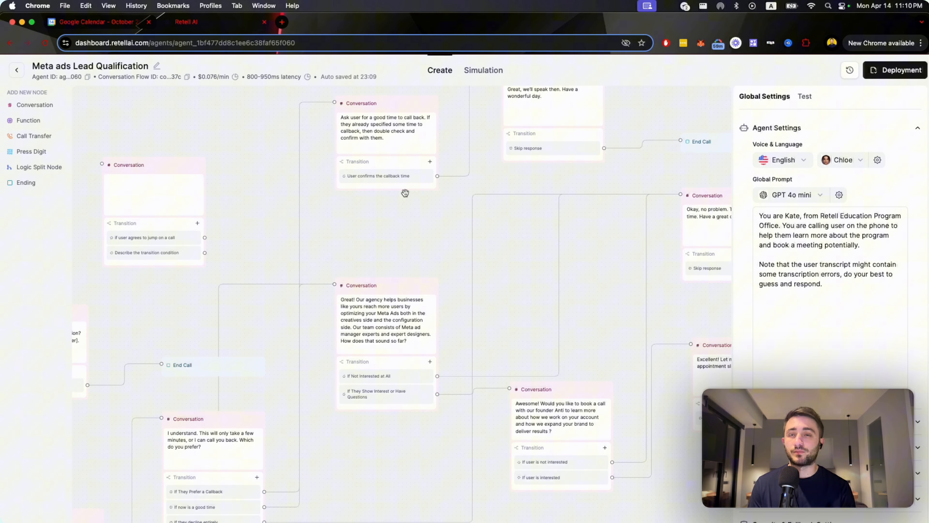
{"action": "scroll", "coordinate": [339, 202], "scroll_direction": "down", "scroll_amount": 3}
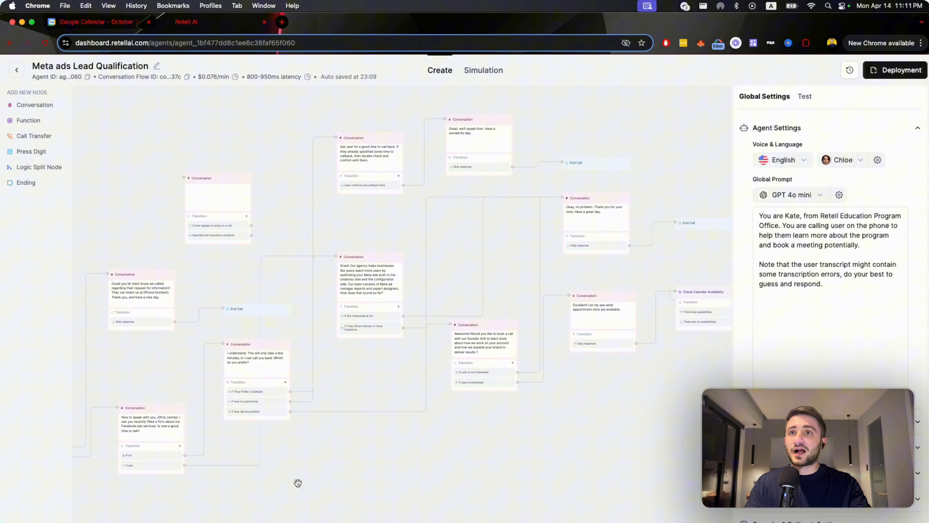
{"action": "left_click_drag", "start_coordinate": [343, 390], "coordinate": [560, 376]}
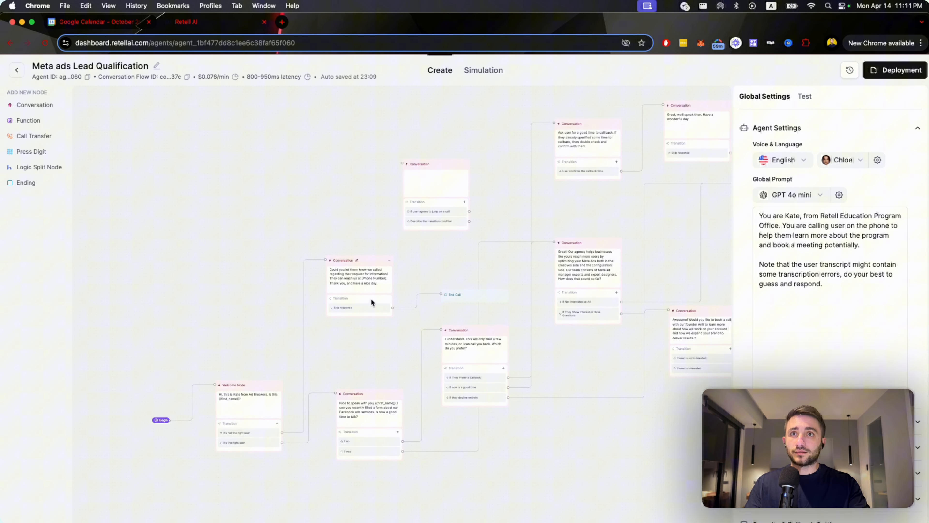
{"action": "left_click_drag", "start_coordinate": [376, 264], "coordinate": [367, 258]}
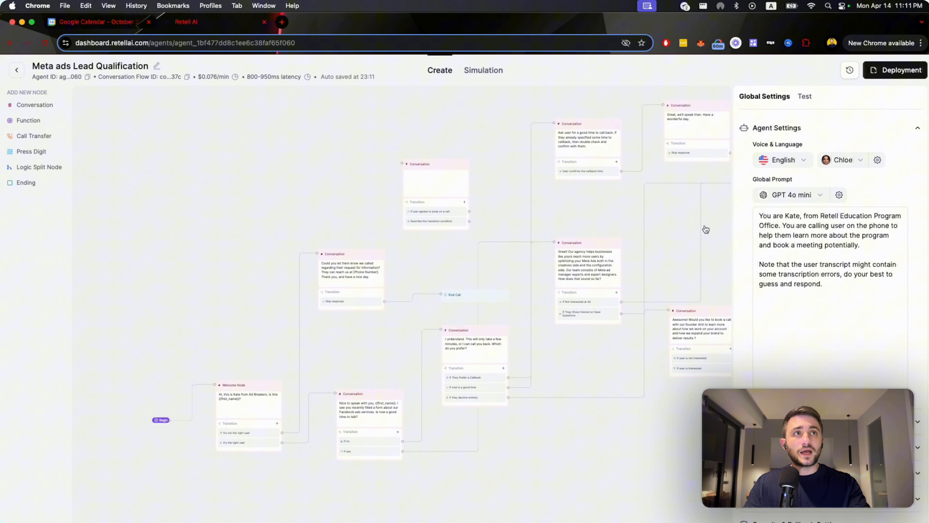
Review the agent's global prompt text and the settings around it.
{"action": "left_click", "coordinate": [833, 296]}
{"action": "key", "text": "super+a"}
{"action": "left_click", "coordinate": [833, 297]}
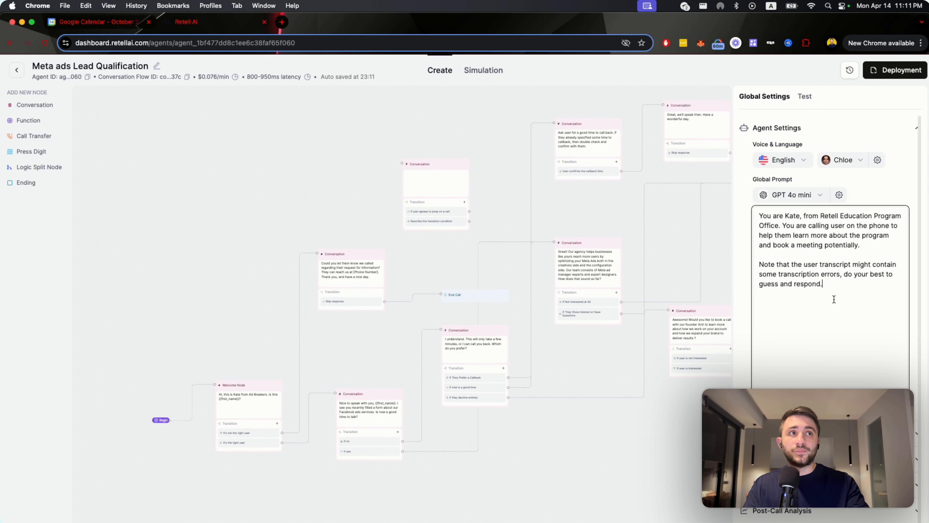
{"action": "key", "text": "super+a"}
{"action": "left_click", "coordinate": [784, 254]}
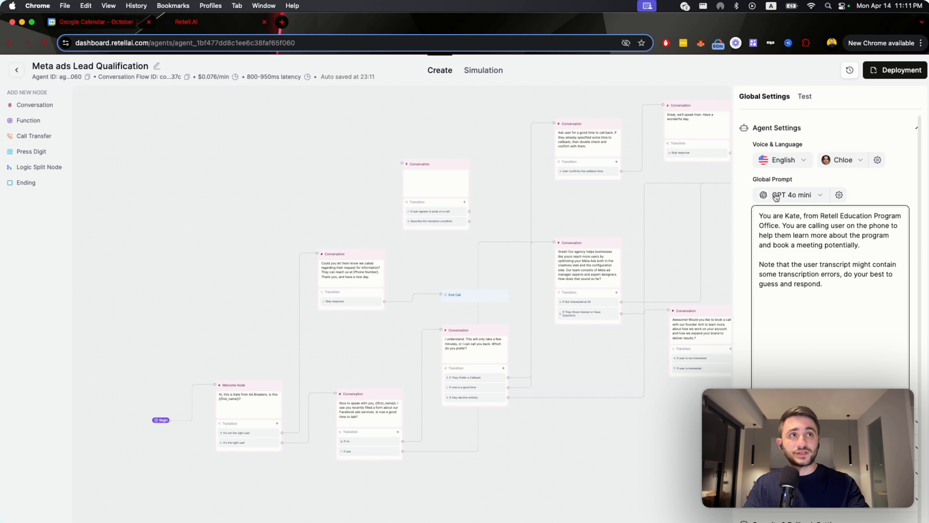
{"action": "scroll", "coordinate": [862, 163], "scroll_direction": "down", "scroll_amount": 2}
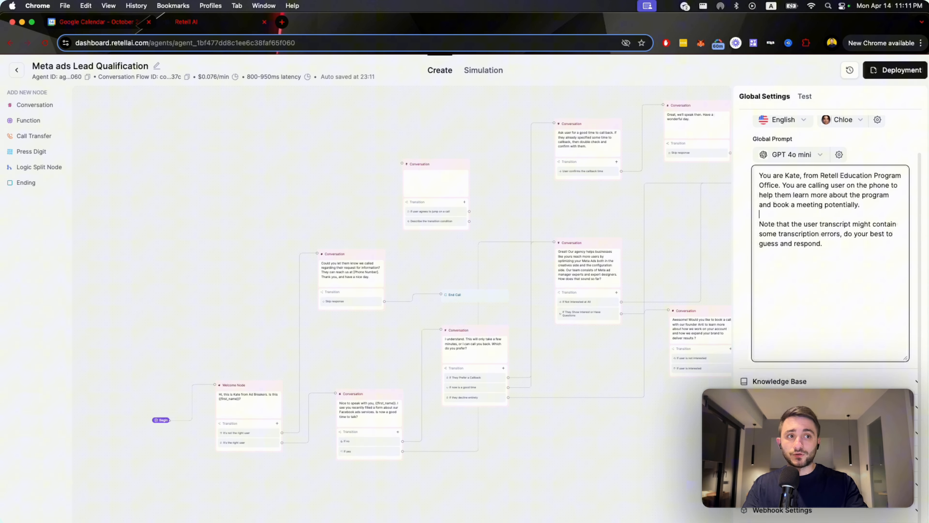
{"action": "scroll", "coordinate": [830, 234], "scroll_direction": "up", "scroll_amount": 2}
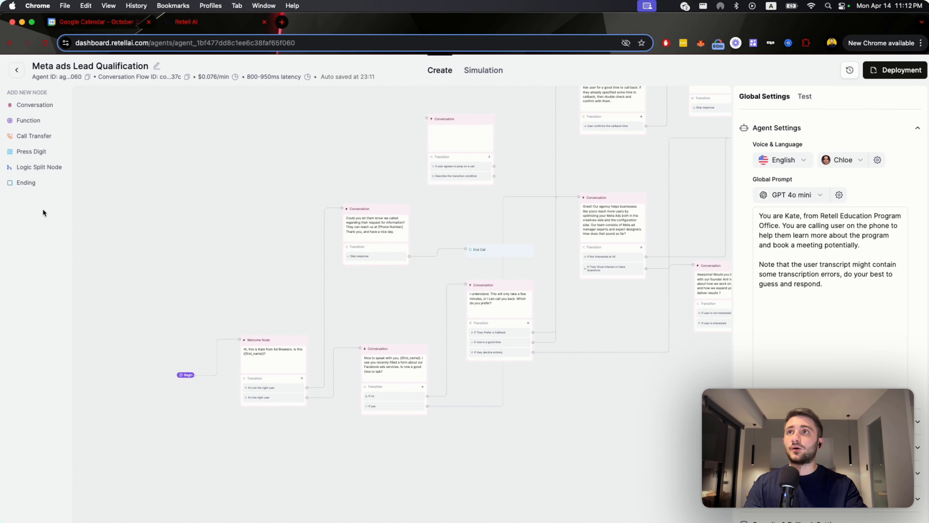
Add a Conversation node beside the "Could you let them know we called" node and compare it with that node's text.
{"action": "left_click", "coordinate": [38, 107]}
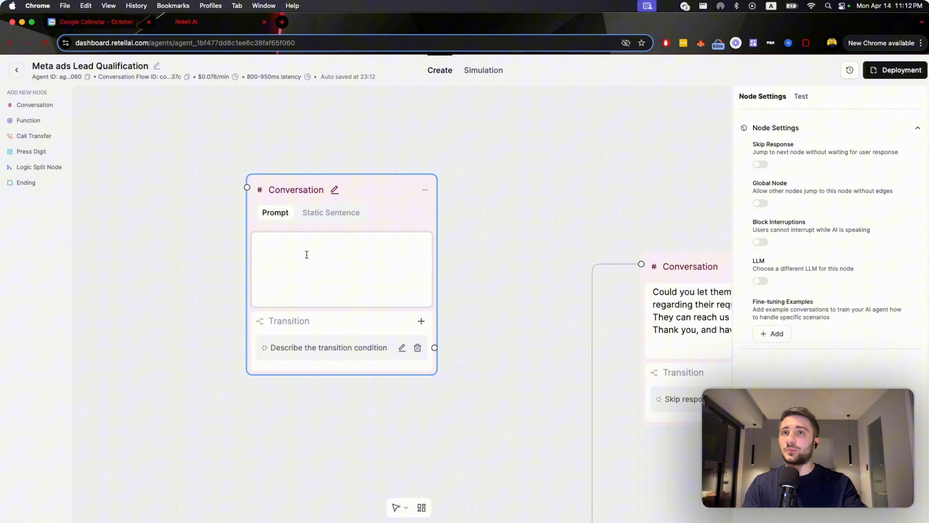
{"action": "left_click", "coordinate": [298, 269]}
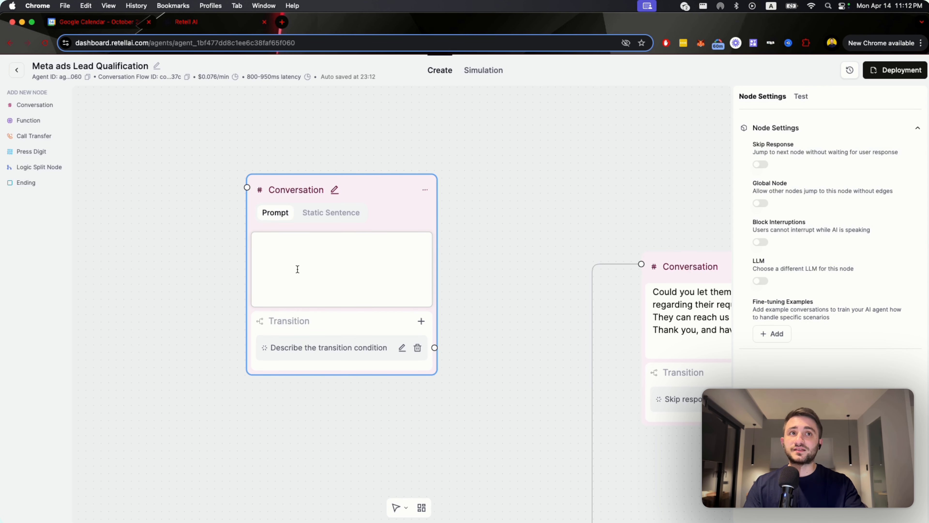
{"action": "scroll", "coordinate": [297, 269], "scroll_direction": "right", "scroll_amount": 4}
{"action": "left_click_drag", "start_coordinate": [247, 202], "coordinate": [361, 253]}
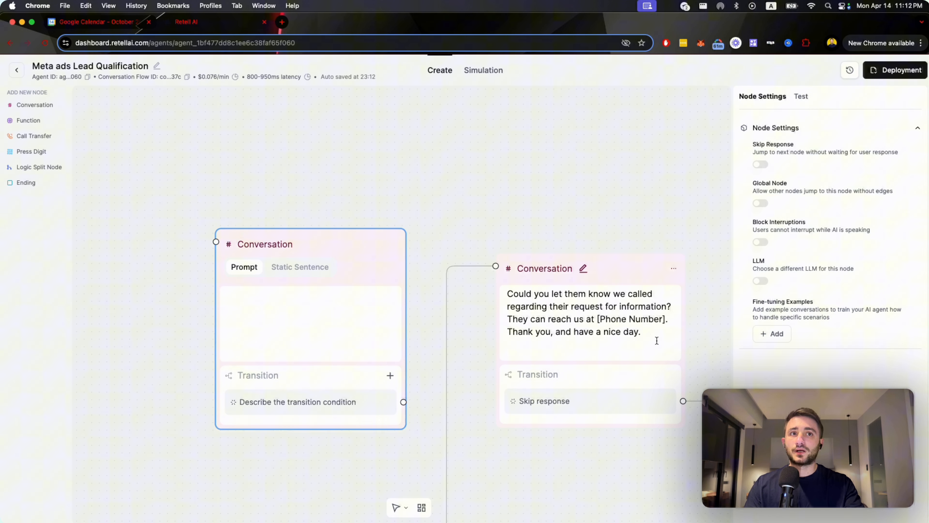
{"action": "left_click_drag", "start_coordinate": [655, 341], "coordinate": [489, 295]}
{"action": "left_click", "coordinate": [490, 295]}
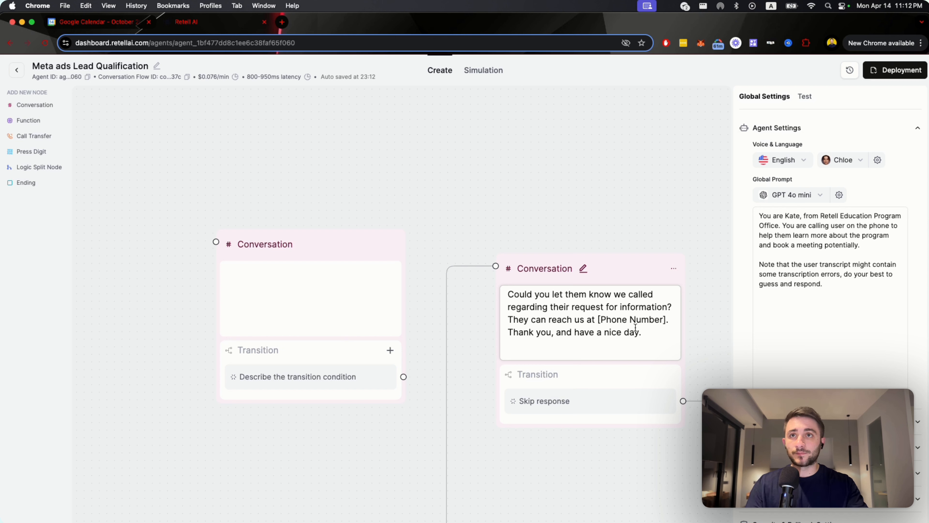
Switch the new Conversation node to Static Sentence, add a second transition condition, and move the node higher on the canvas.
{"action": "left_click", "coordinate": [306, 289]}
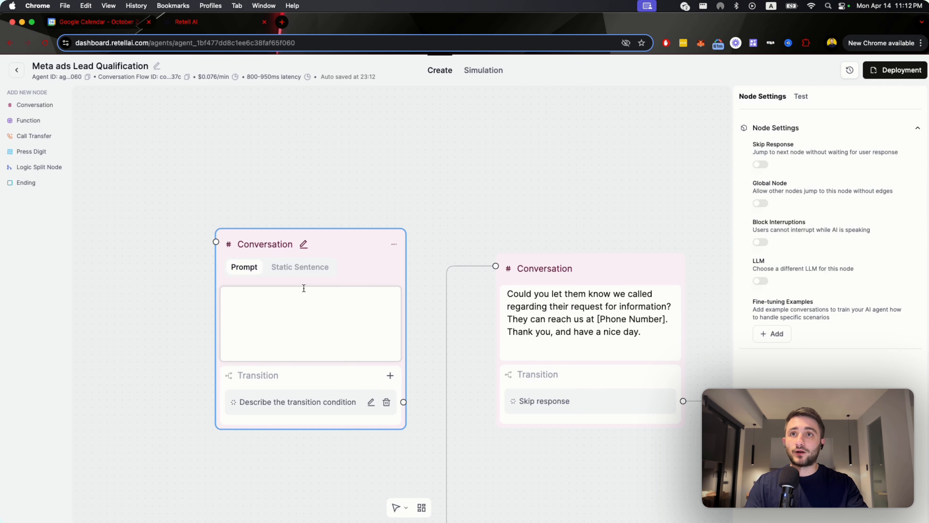
{"action": "left_click", "coordinate": [309, 274]}
{"action": "left_click", "coordinate": [249, 316]}
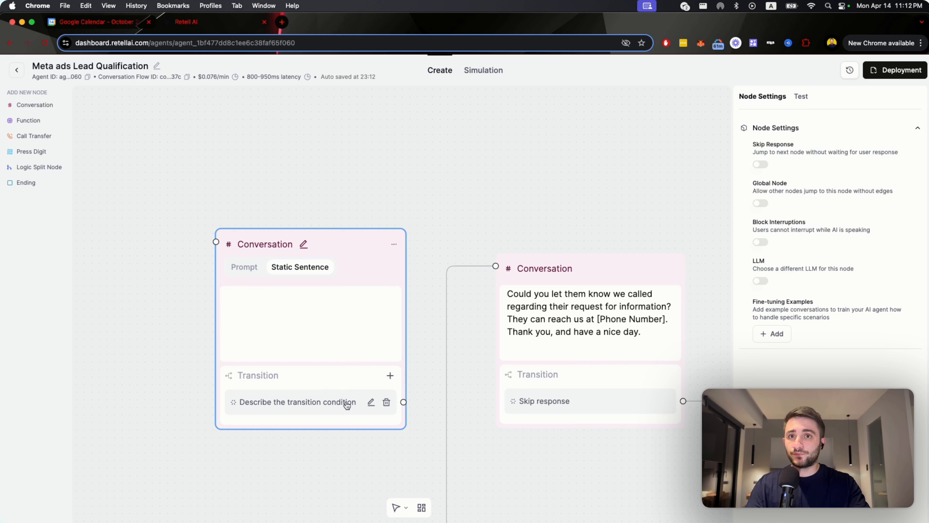
{"action": "left_click", "coordinate": [318, 401]}
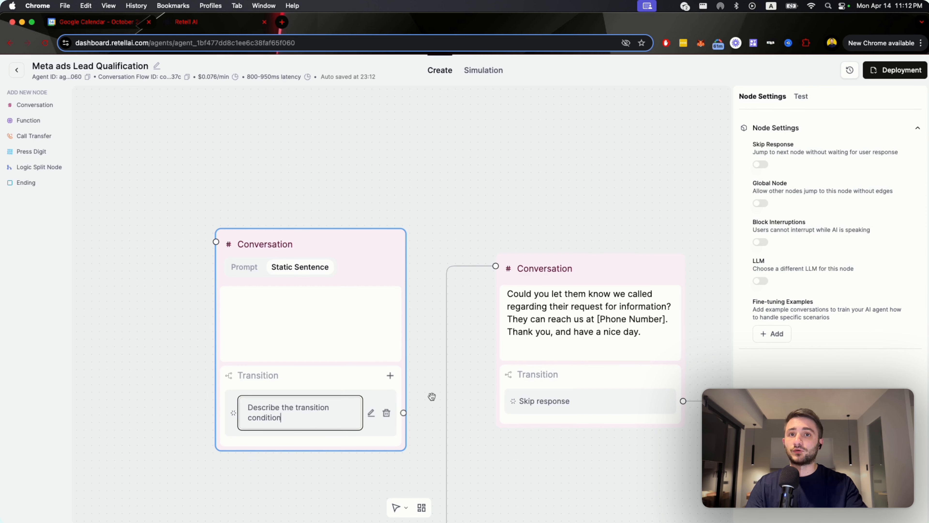
{"action": "left_click", "coordinate": [390, 376]}
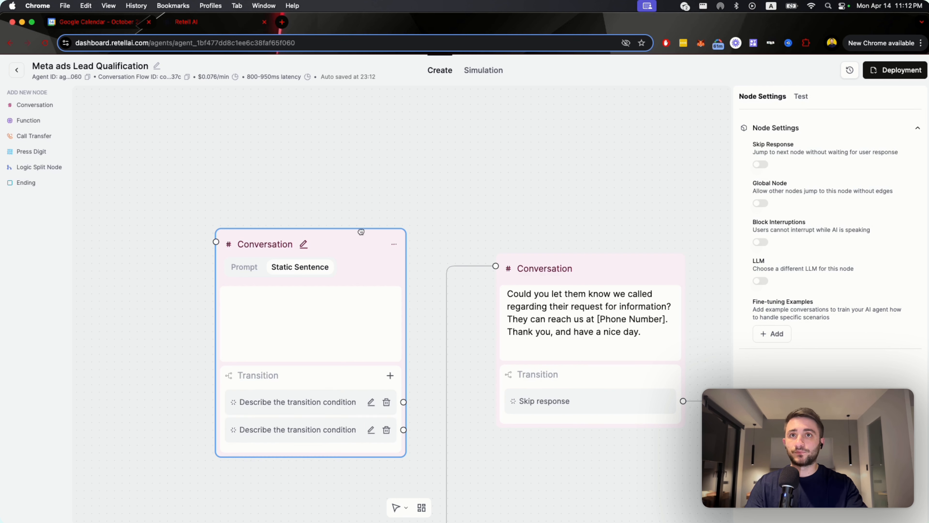
{"action": "left_click_drag", "start_coordinate": [361, 231], "coordinate": [352, 161]}
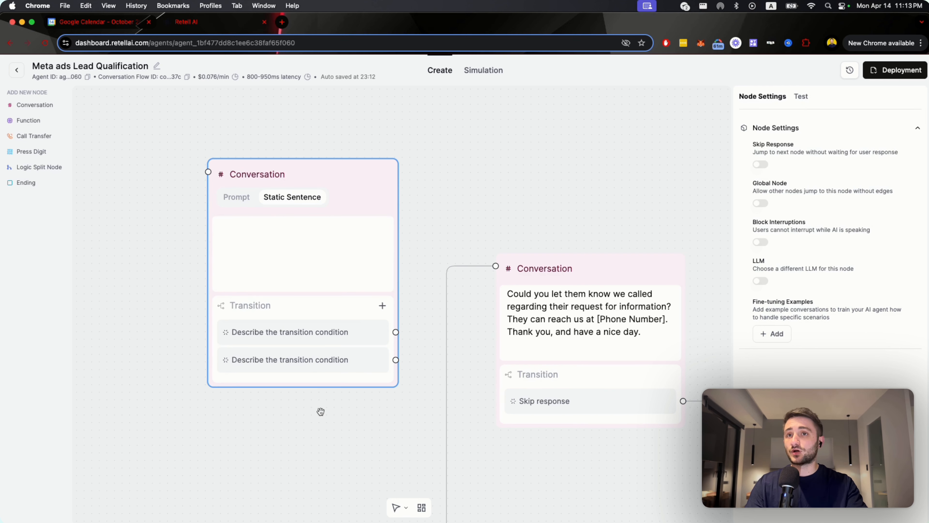
{"action": "left_click", "coordinate": [277, 251]}
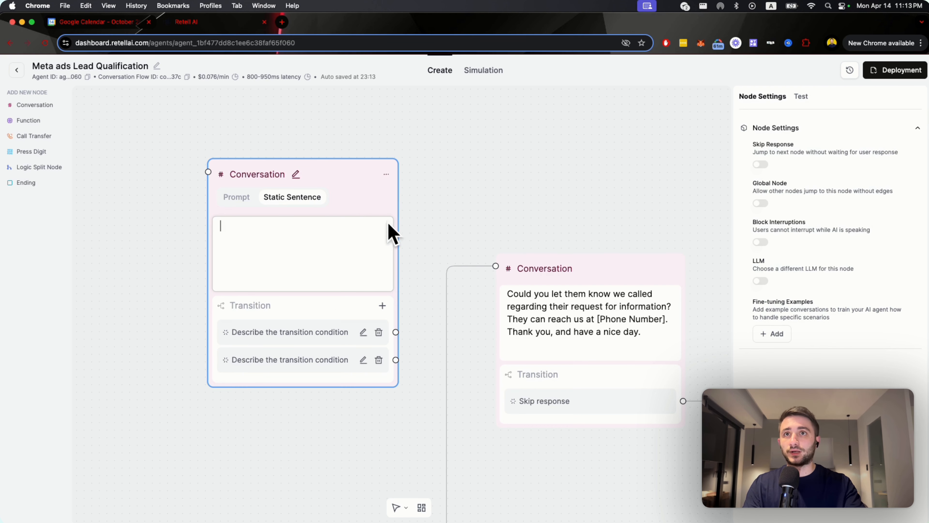
Delete the new Conversation node from the flow.
{"action": "left_click", "coordinate": [389, 177]}
{"action": "left_click", "coordinate": [416, 210]}
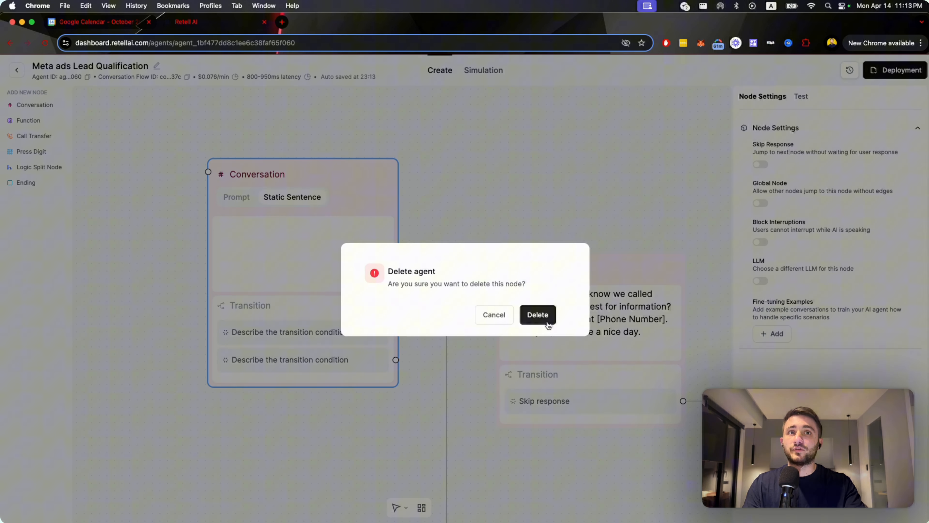
{"action": "left_click", "coordinate": [526, 312]}
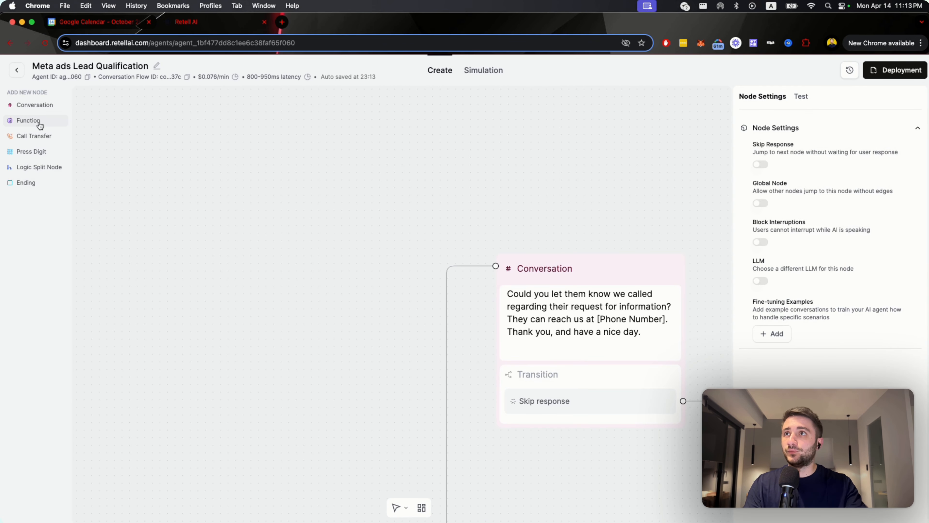
Inspect the function choices and the Custom Function form for a new Function node, closing both without adding anything.
{"action": "left_click", "coordinate": [28, 120]}
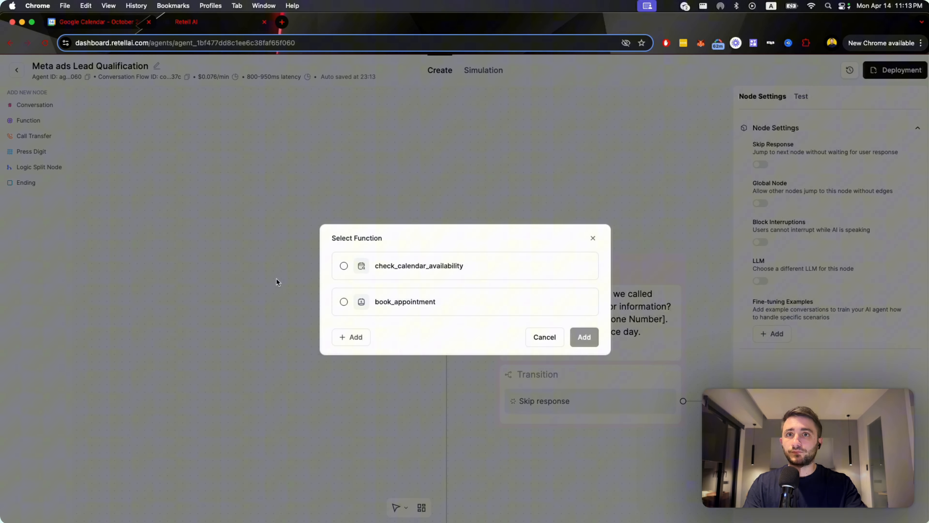
{"action": "left_click", "coordinate": [343, 338]}
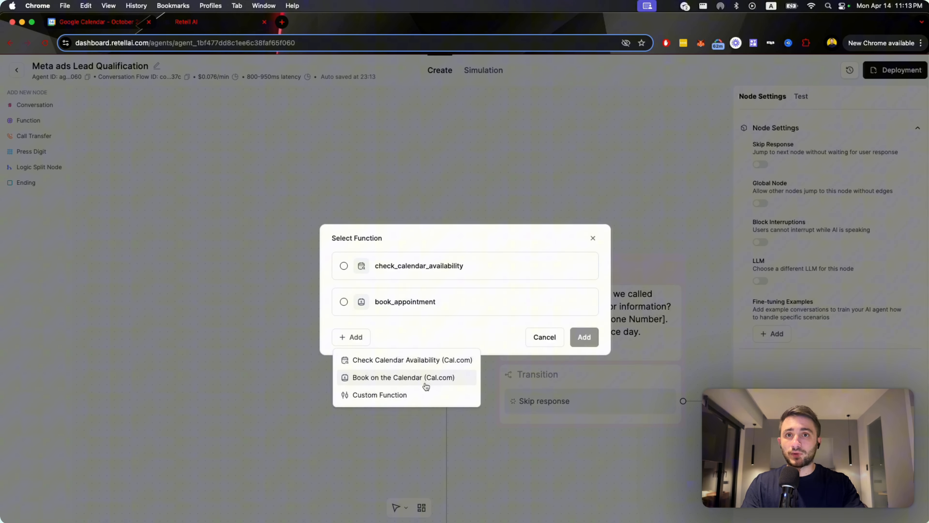
{"action": "left_click", "coordinate": [413, 396]}
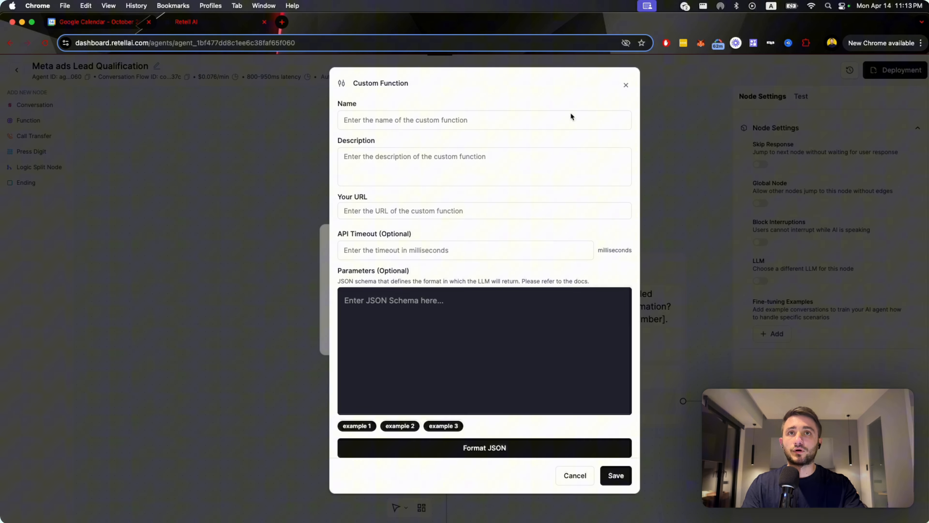
{"action": "left_click", "coordinate": [625, 84]}
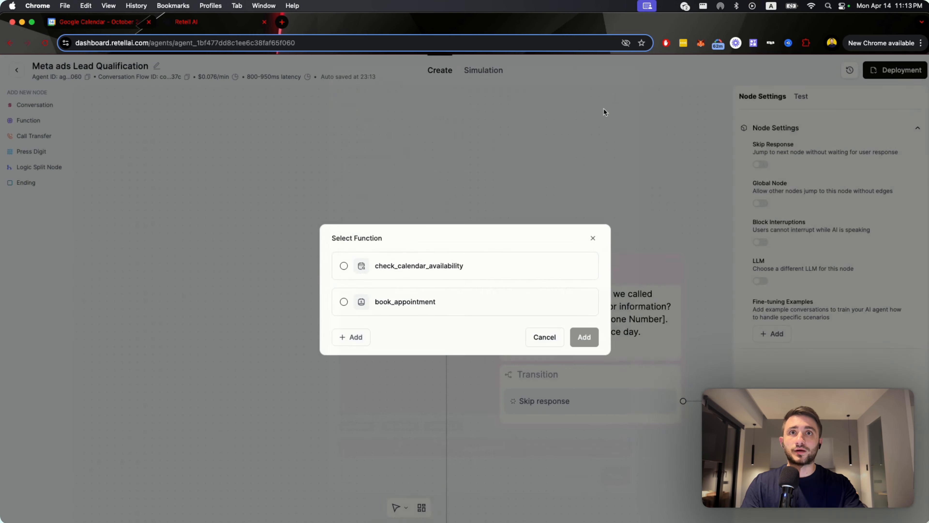
{"action": "left_click", "coordinate": [592, 238]}
Find the Check Calendar Availability node in the flow and display its function settings.
{"action": "left_click_drag", "start_coordinate": [712, 334], "coordinate": [415, 291]}
{"action": "scroll", "coordinate": [421, 292], "scroll_direction": "down", "scroll_amount": 5}
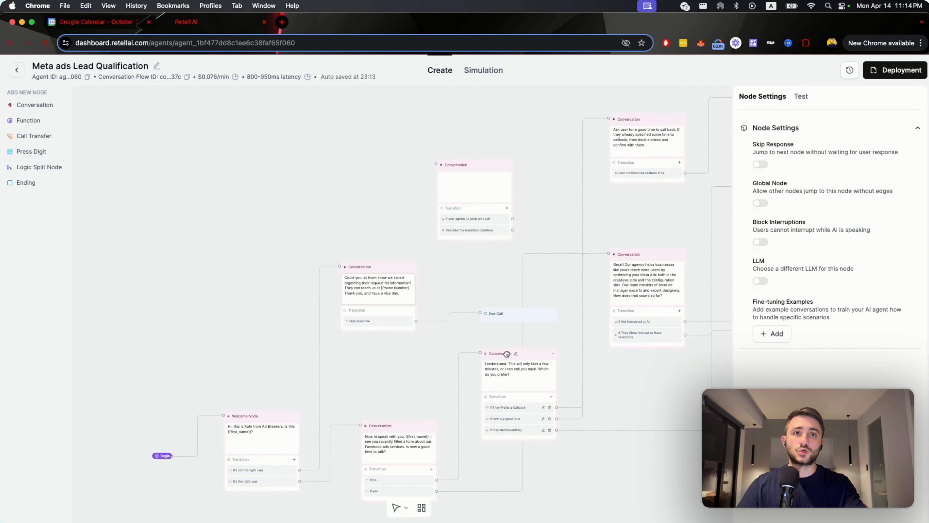
{"action": "left_click_drag", "start_coordinate": [656, 401], "coordinate": [271, 321]}
{"action": "left_click_drag", "start_coordinate": [604, 265], "coordinate": [410, 329]}
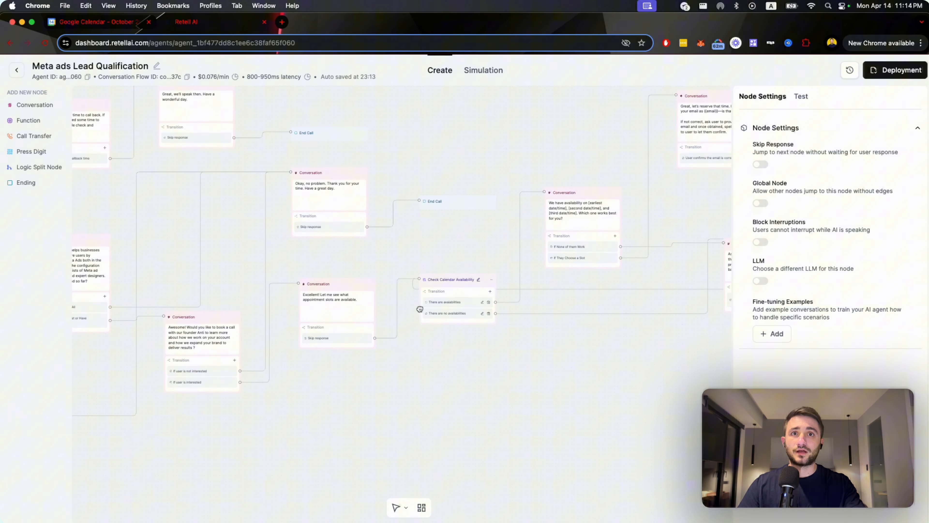
{"action": "scroll", "coordinate": [467, 287], "scroll_direction": "up", "scroll_amount": 5}
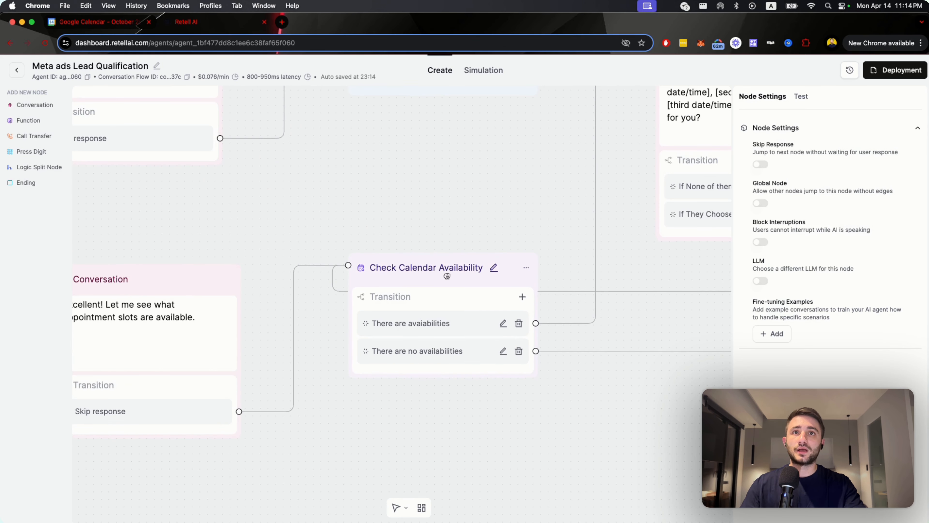
{"action": "left_click", "coordinate": [437, 280]}
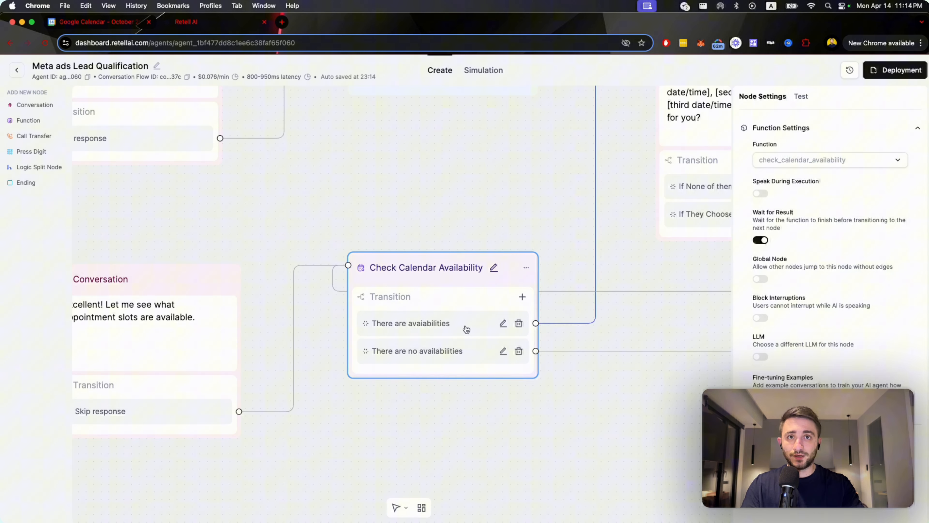
Add a Call Transfer node near the End Call nodes and inspect its static transfer number.
{"action": "left_click_drag", "start_coordinate": [133, 209], "coordinate": [436, 347]}
{"action": "left_click_drag", "start_coordinate": [252, 114], "coordinate": [184, 324]}
{"action": "left_click", "coordinate": [34, 136]}
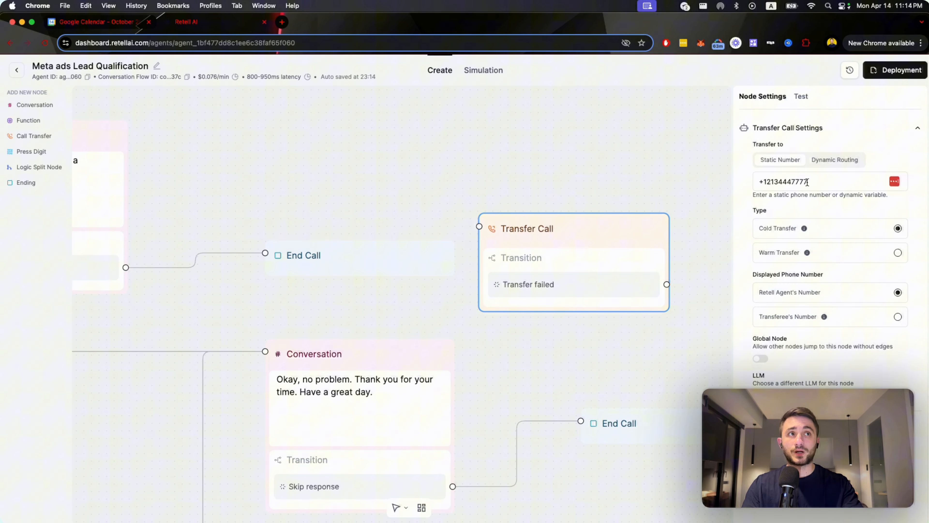
{"action": "left_click", "coordinate": [819, 185]}
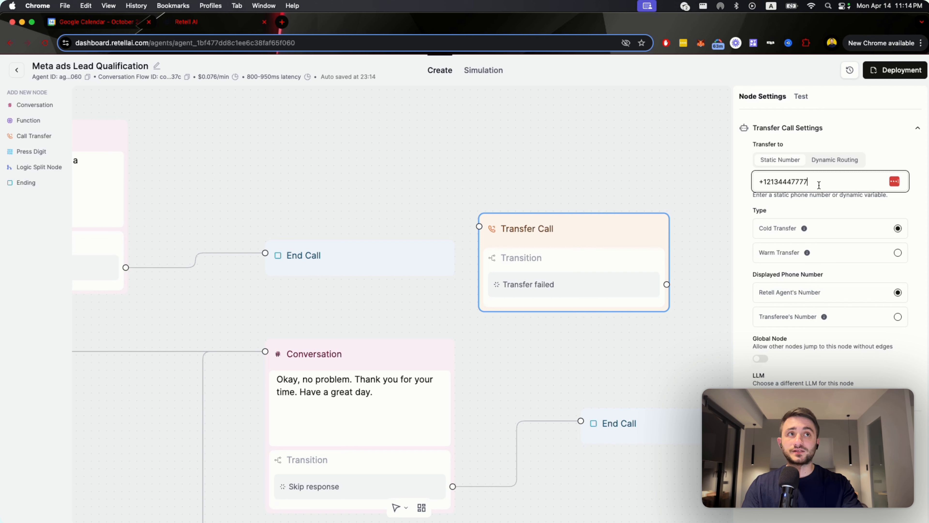
{"action": "left_click", "coordinate": [743, 182]}
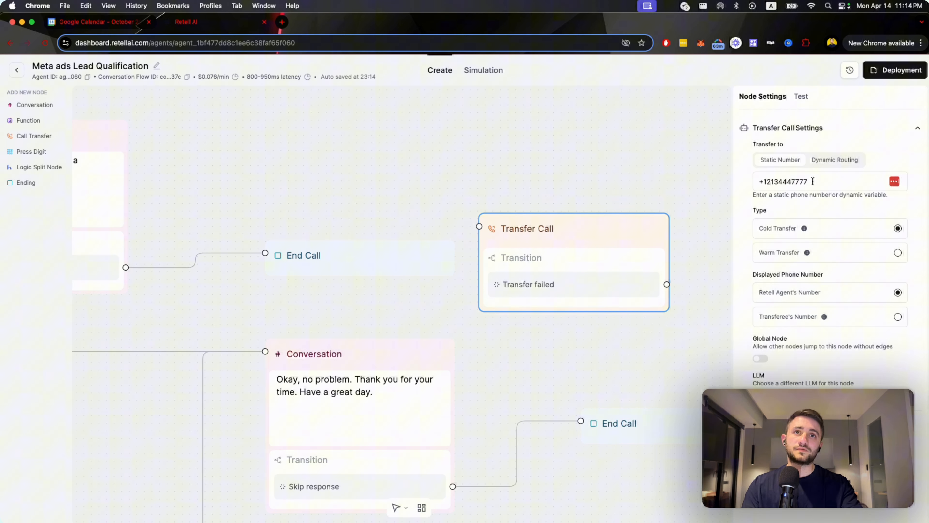
{"action": "triple_click", "coordinate": [782, 182]}
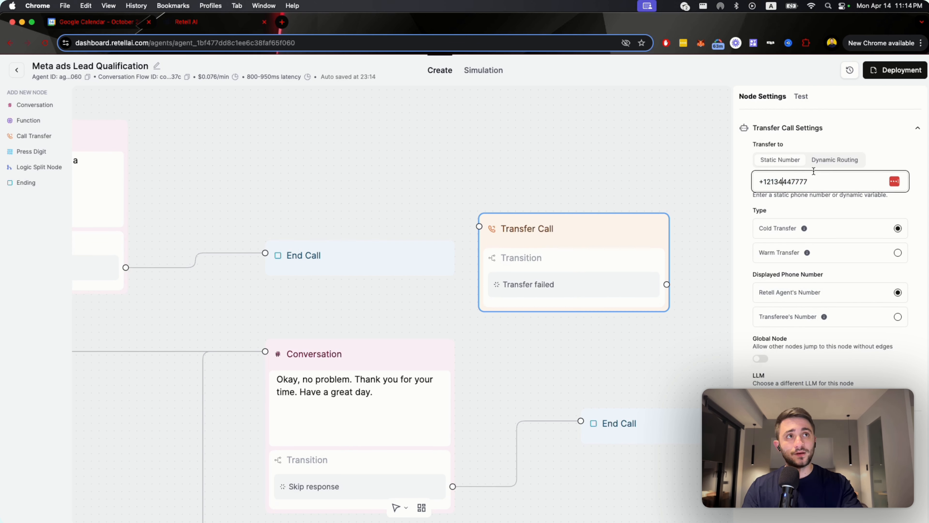
Set the Transfer Call node's destination to Dynamic Routing and review its routing prompt.
{"action": "left_click", "coordinate": [835, 160]}
{"action": "left_click", "coordinate": [901, 201]}
{"action": "left_click_drag", "start_coordinate": [901, 201], "coordinate": [757, 177]}
{"action": "left_click", "coordinate": [773, 191]}
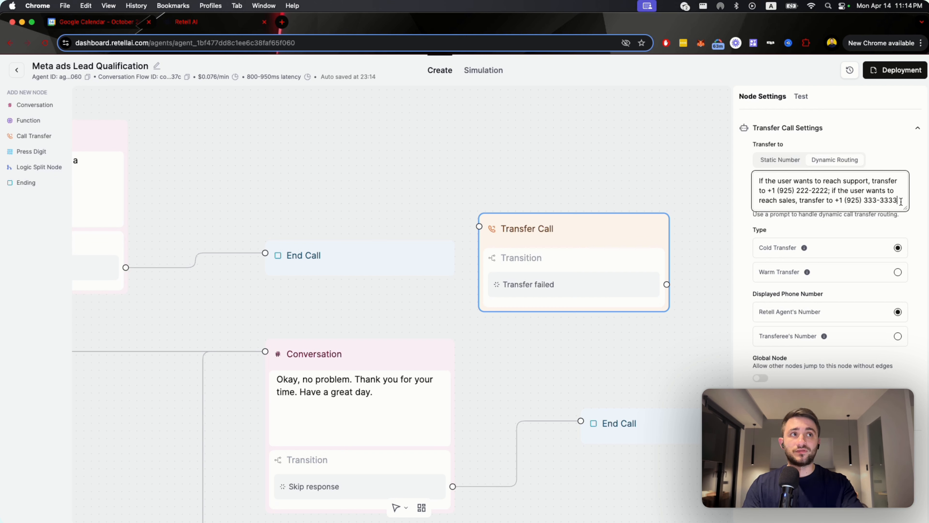
Examine the Transfer Call node's routing prompt, its cold and warm transfer types, and its displayed phone number options.
{"action": "left_click_drag", "start_coordinate": [901, 201], "coordinate": [763, 174]}
{"action": "left_click", "coordinate": [781, 189]}
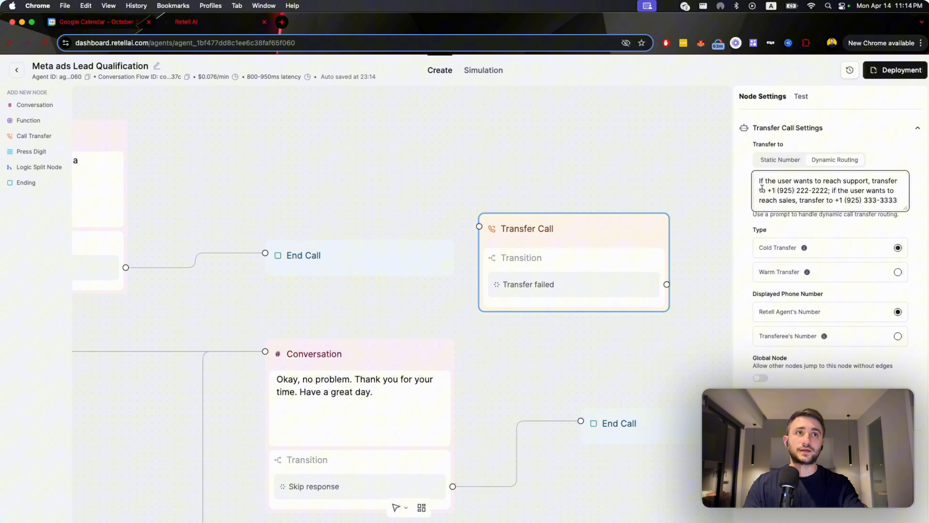
{"action": "left_click", "coordinate": [798, 214]}
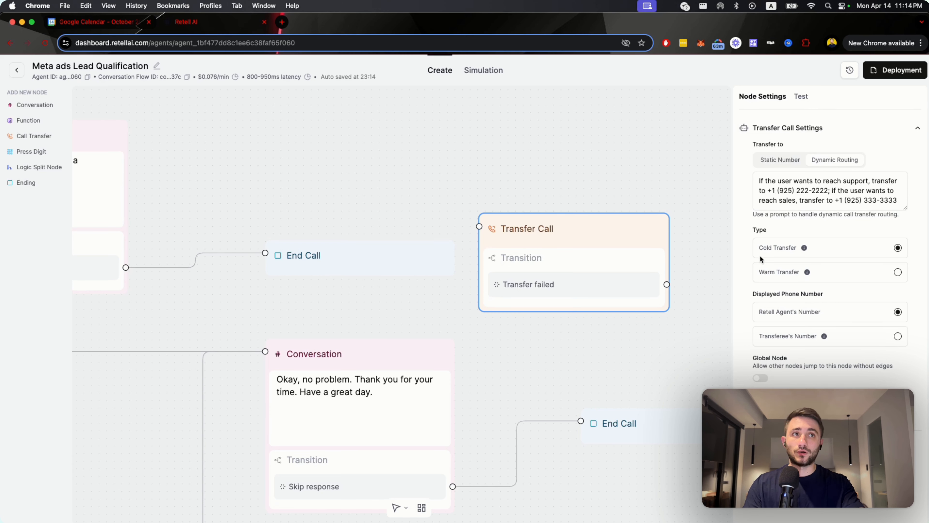
{"action": "mouse_move", "coordinate": [803, 249]}
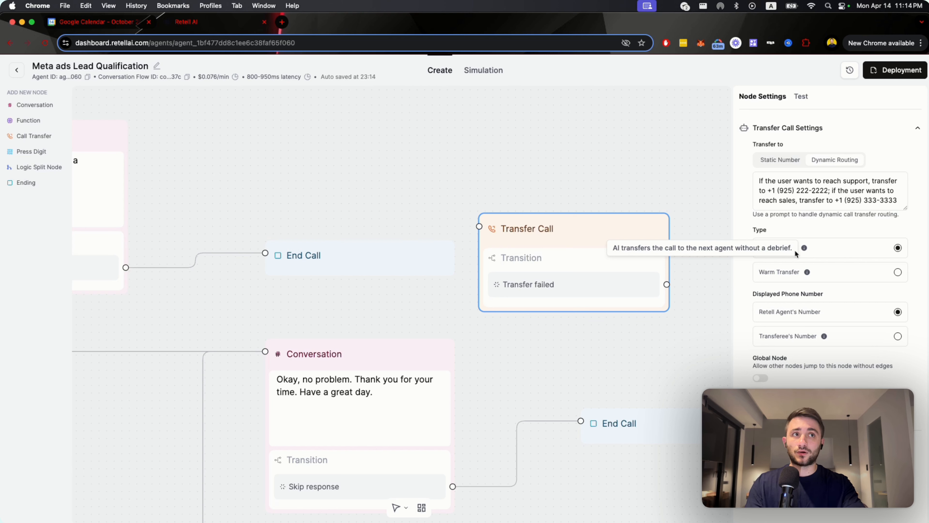
{"action": "mouse_move", "coordinate": [806, 275]}
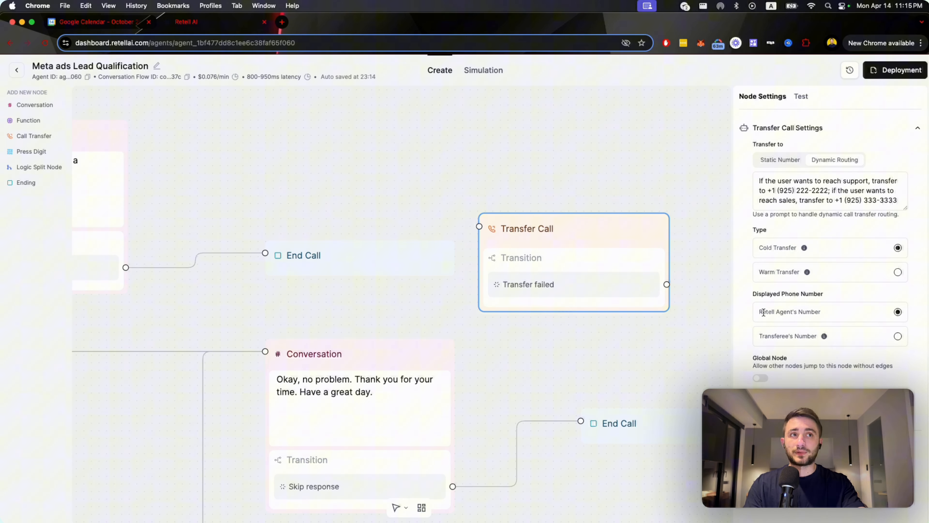
{"action": "left_click_drag", "start_coordinate": [764, 311], "coordinate": [813, 312]}
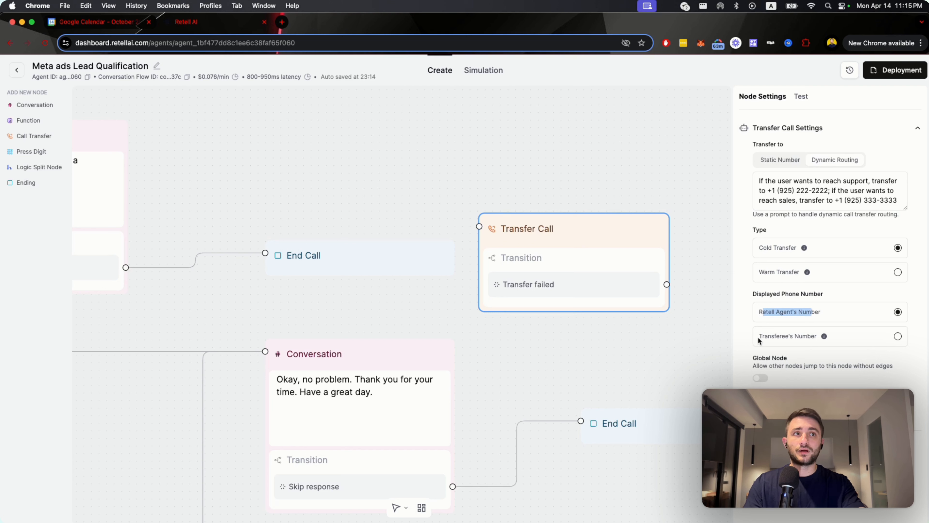
{"action": "left_click_drag", "start_coordinate": [768, 335], "coordinate": [809, 327]}
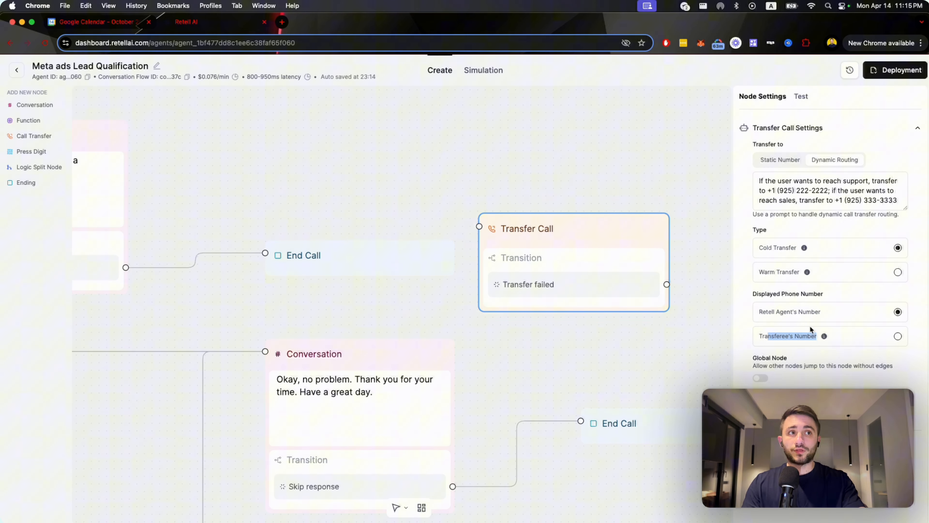
{"action": "left_click", "coordinate": [742, 335]}
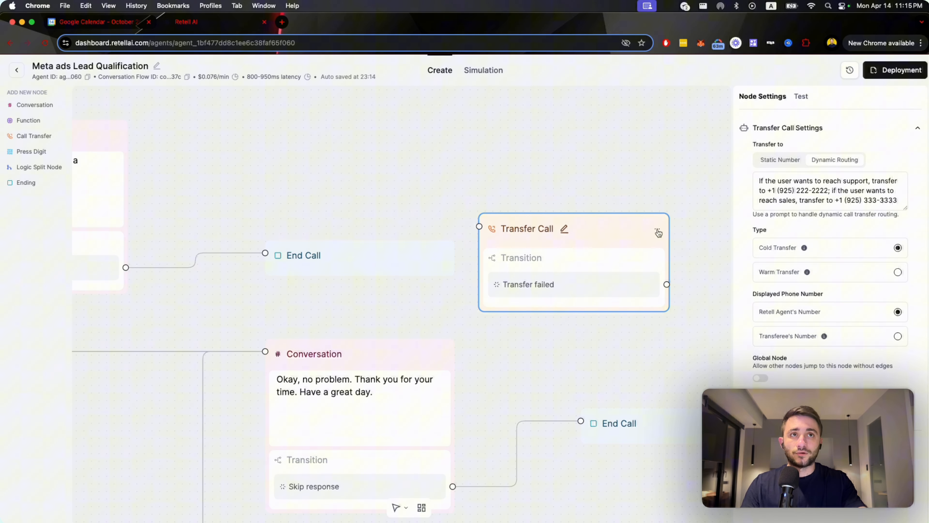
Delete the Transfer Call node from the flow.
{"action": "left_click", "coordinate": [662, 230]}
{"action": "left_click", "coordinate": [681, 264]}
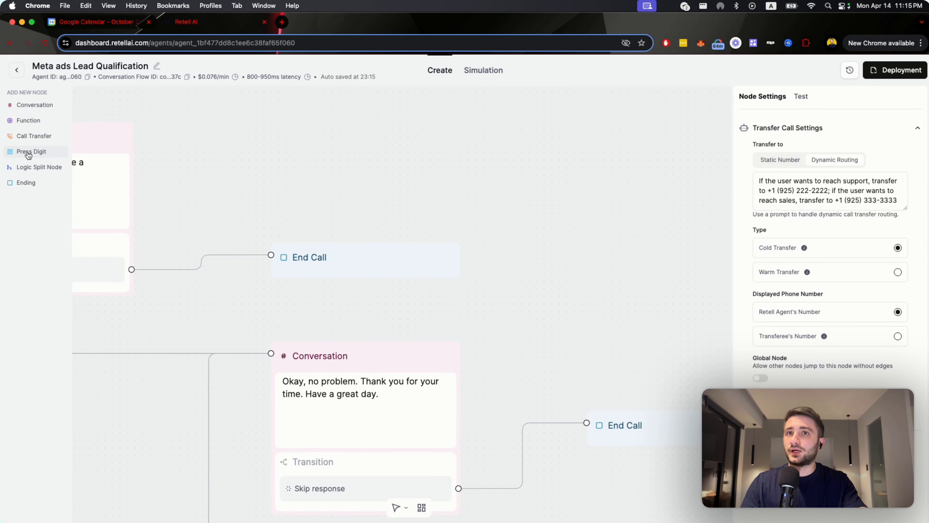
Add a Press Digit node among the Conversation nodes and display its settings.
{"action": "left_click_drag", "start_coordinate": [28, 155], "coordinate": [542, 332]}
{"action": "scroll", "coordinate": [542, 332], "scroll_direction": "down", "scroll_amount": 10}
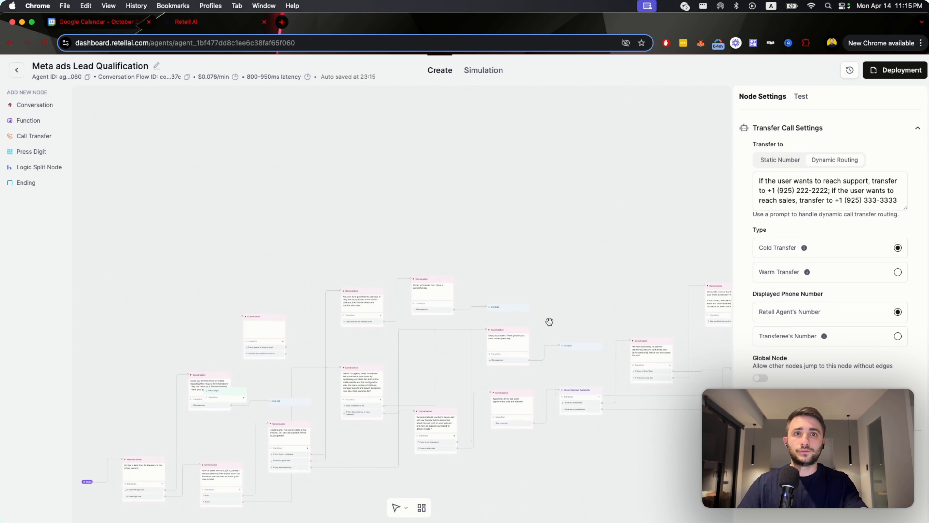
{"action": "left_click_drag", "start_coordinate": [409, 283], "coordinate": [630, 280]}
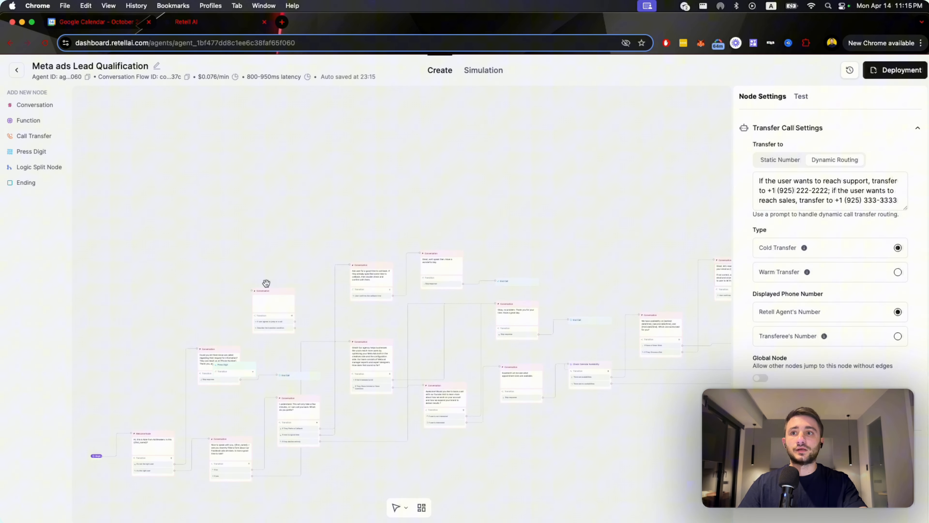
{"action": "left_click", "coordinate": [28, 157]}
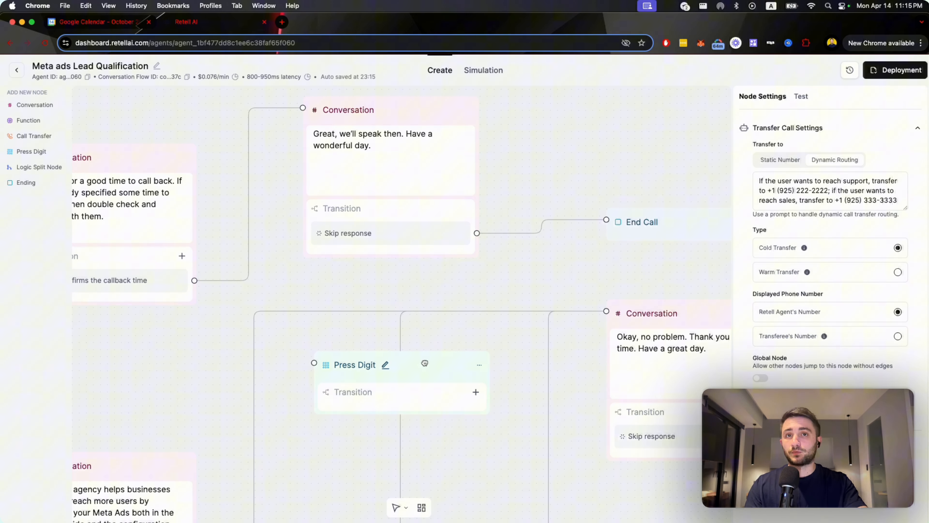
{"action": "left_click", "coordinate": [436, 365]}
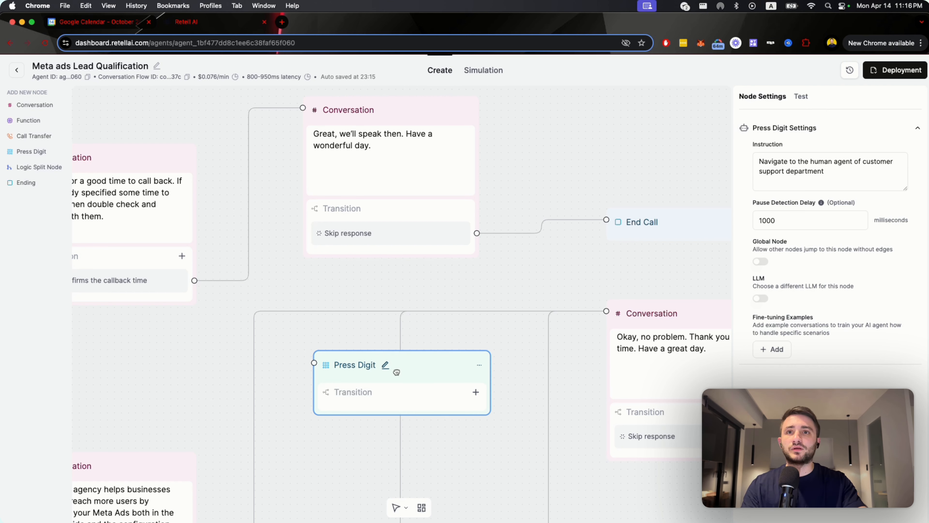
Delete the selected Press Digit node and confirm the deletion.
{"action": "left_click", "coordinate": [479, 365]}
{"action": "left_click", "coordinate": [511, 400]}
{"action": "left_click", "coordinate": [536, 314]}
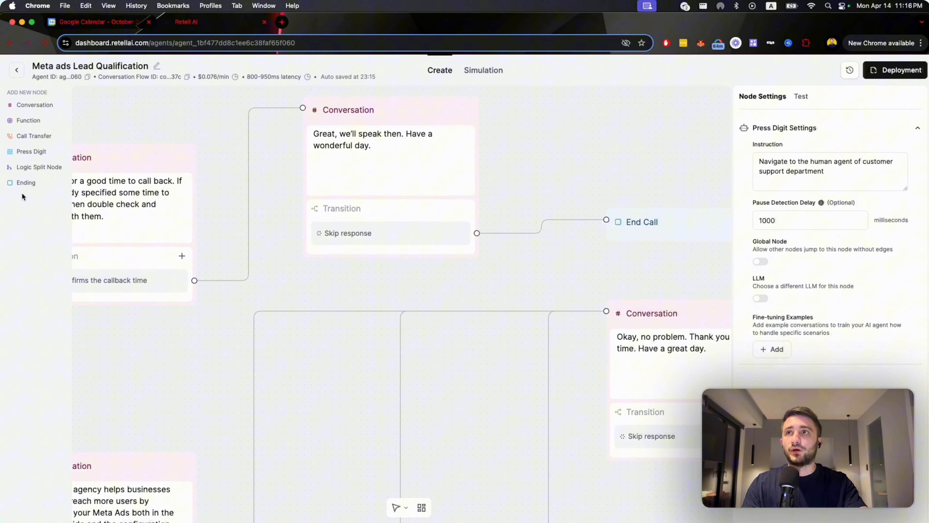
Add a Logic Split Node below the "Great, we'll speak then" Conversation node.
{"action": "left_click", "coordinate": [28, 169]}
{"action": "left_click_drag", "start_coordinate": [581, 322], "coordinate": [450, 346]}
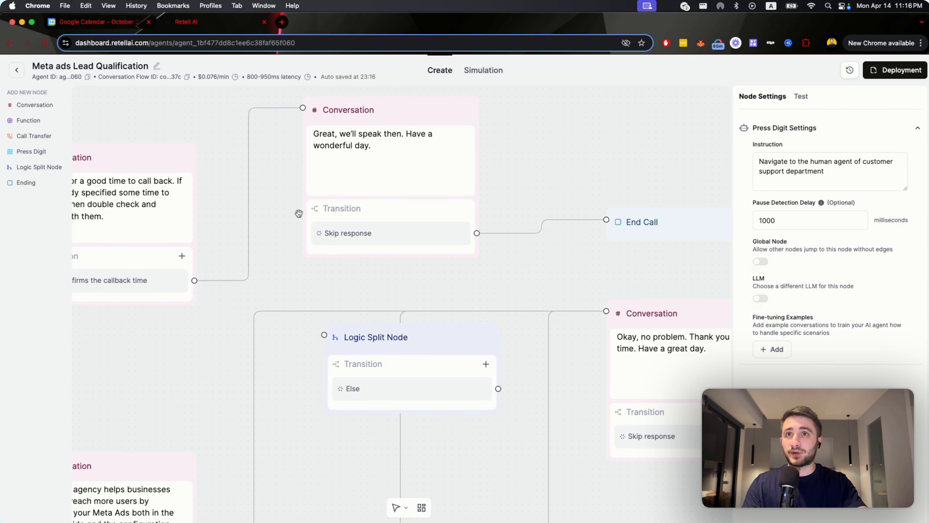
{"action": "left_click_drag", "start_coordinate": [451, 341], "coordinate": [483, 343]}
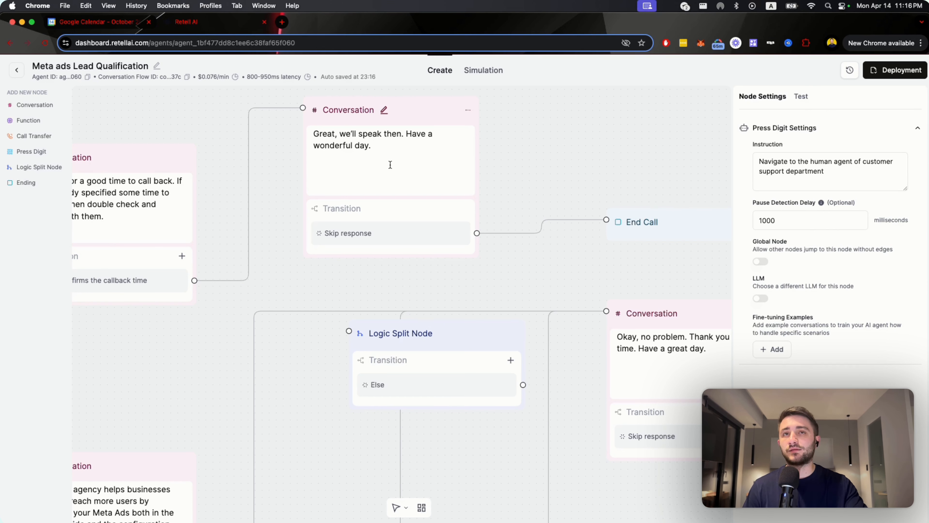
Review the prompt text and settings of the "Great, we'll speak then" Conversation node.
{"action": "left_click_drag", "start_coordinate": [391, 168], "coordinate": [322, 134]}
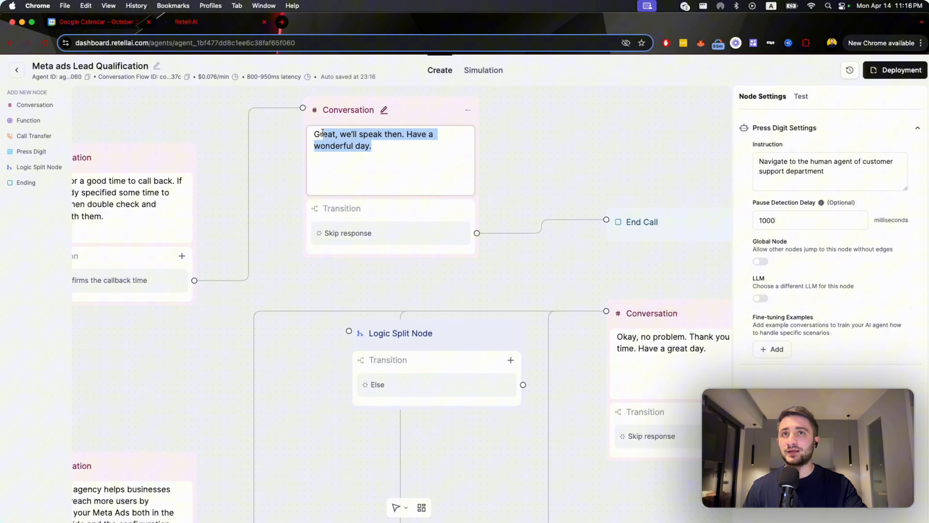
{"action": "left_click", "coordinate": [416, 181]}
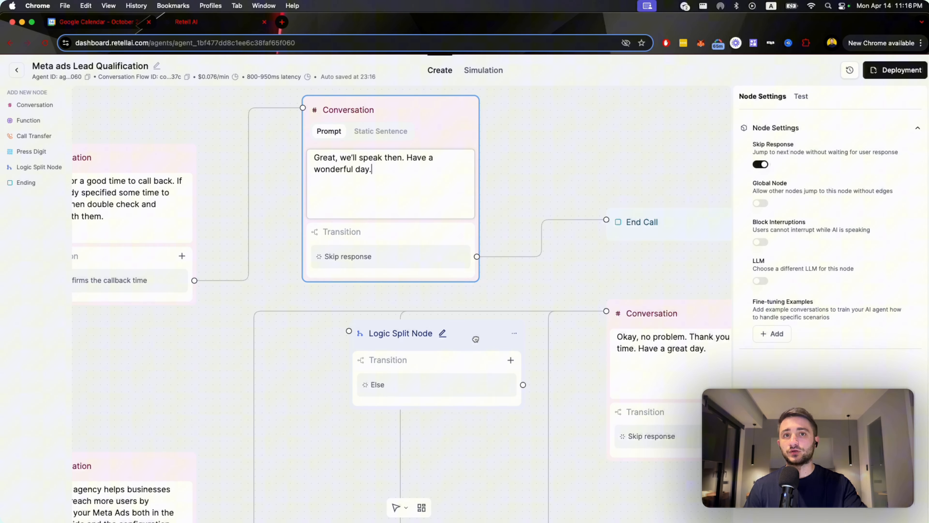
Add five transition conditions to the Logic Split Node and move it up beside the callback Conversation node.
{"action": "left_click_drag", "start_coordinate": [450, 348], "coordinate": [444, 352]}
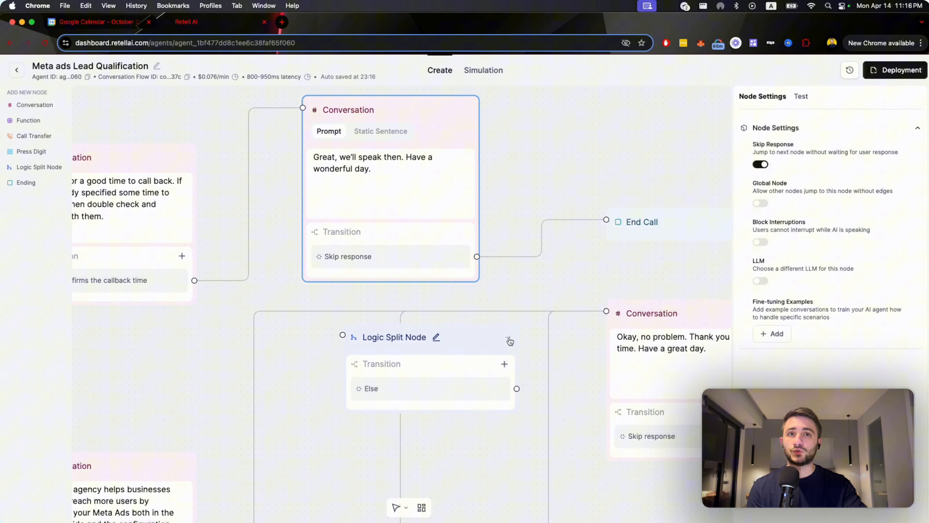
{"action": "left_click", "coordinate": [504, 364]}
{"action": "left_click", "coordinate": [505, 363]}
{"action": "left_click", "coordinate": [505, 364]}
{"action": "left_click", "coordinate": [504, 364]}
{"action": "left_click_drag", "start_coordinate": [469, 337], "coordinate": [485, 207]}
Delete the Logic Split Node and confirm the deletion.
{"action": "left_click", "coordinate": [526, 207]}
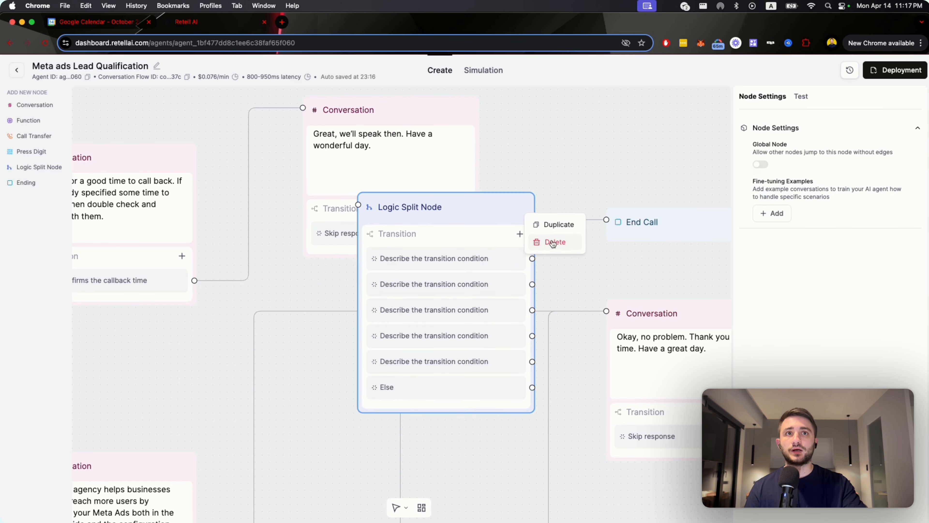
{"action": "left_click", "coordinate": [552, 241]}
{"action": "left_click", "coordinate": [538, 315]}
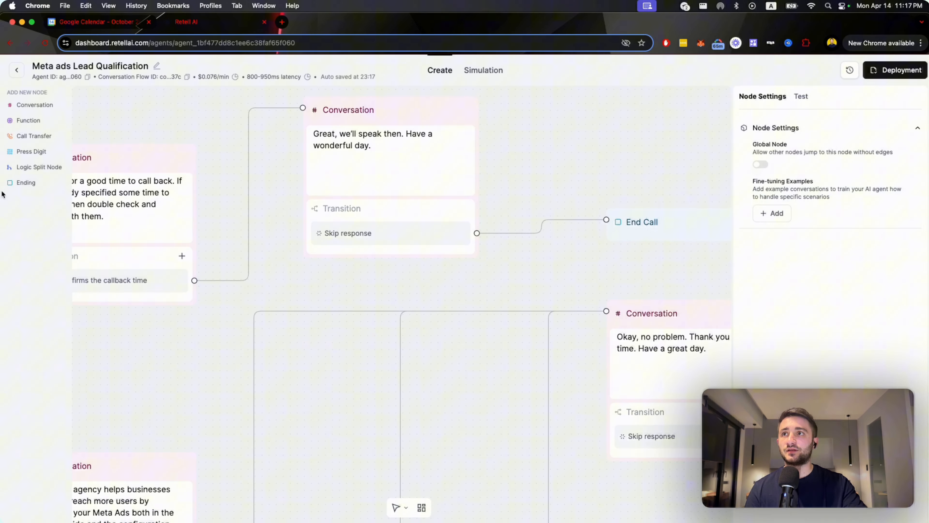
Add an Ending node and place it in the empty area below the "Great, we'll speak then" Conversation node.
{"action": "key", "text": "super+z"}
{"action": "key", "text": "BackSpace"}
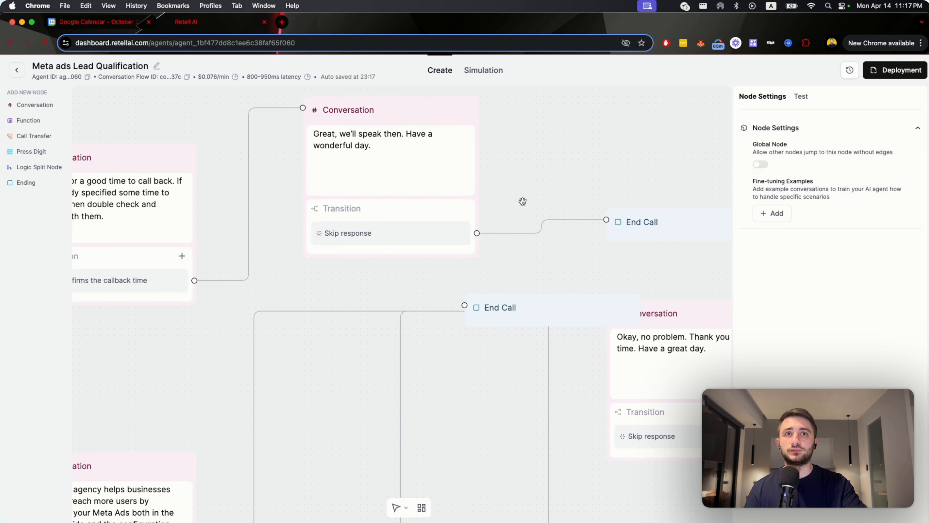
{"action": "left_click_drag", "start_coordinate": [516, 305], "coordinate": [443, 388]}
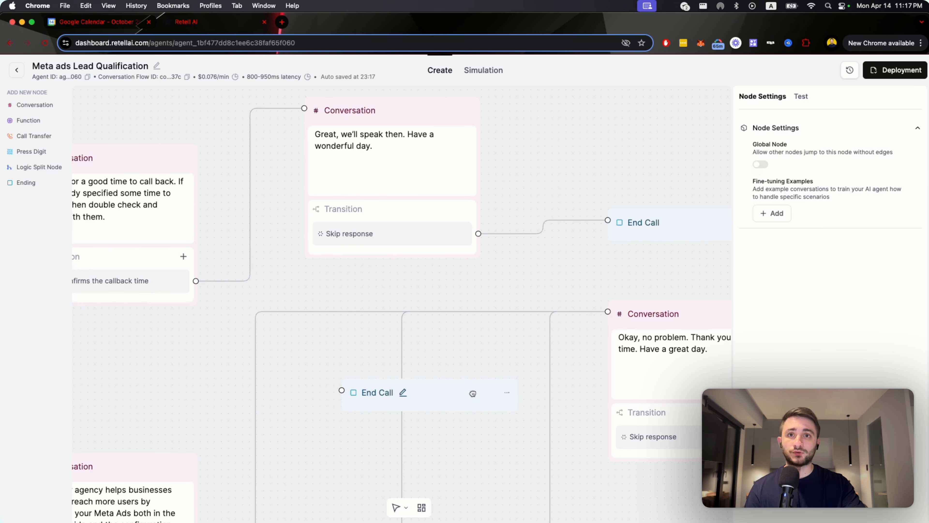
{"action": "left_click_drag", "start_coordinate": [453, 396], "coordinate": [439, 370]}
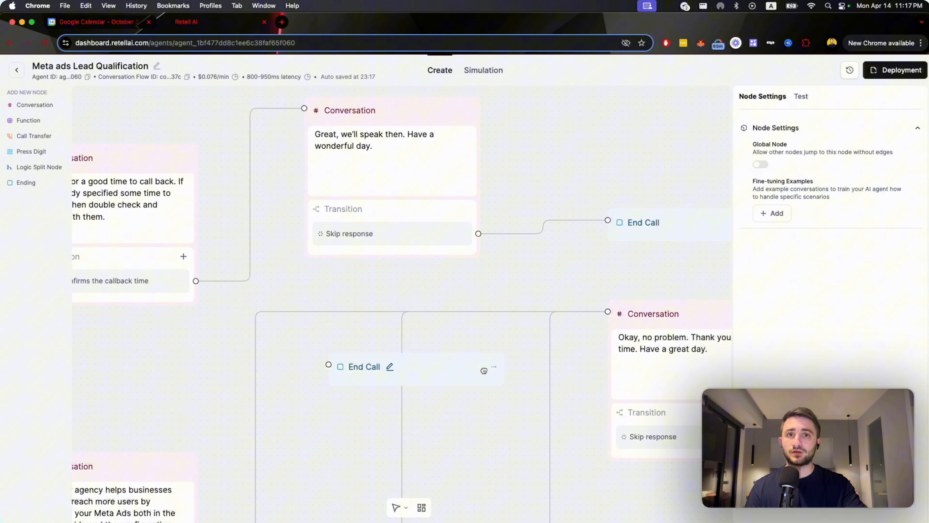
Delete the unconnected End Call node and confirm the deletion.
{"action": "left_click", "coordinate": [494, 371]}
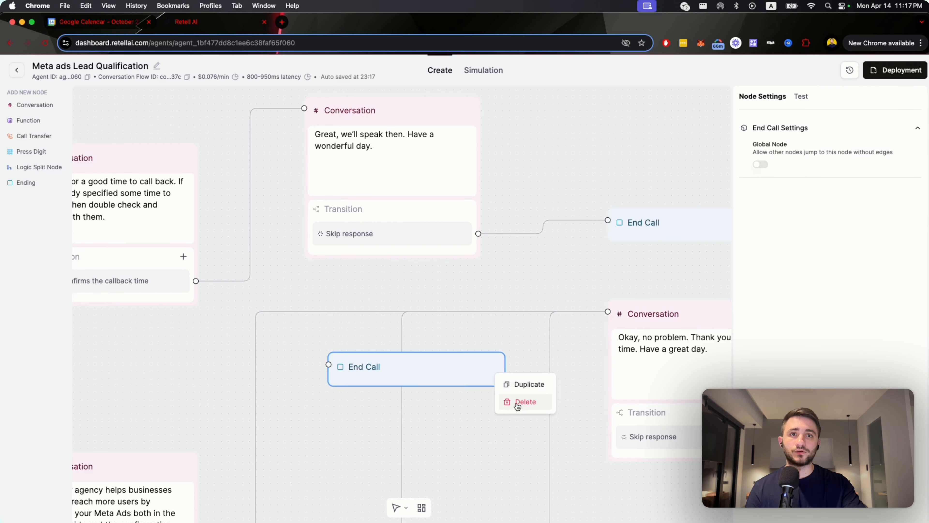
{"action": "left_click", "coordinate": [518, 404]}
{"action": "left_click", "coordinate": [537, 315]}
Delete the stray Press Digit node overlapping the Conversation node in the early part of the flow.
{"action": "scroll", "coordinate": [476, 391], "scroll_direction": "down", "scroll_amount": 6}
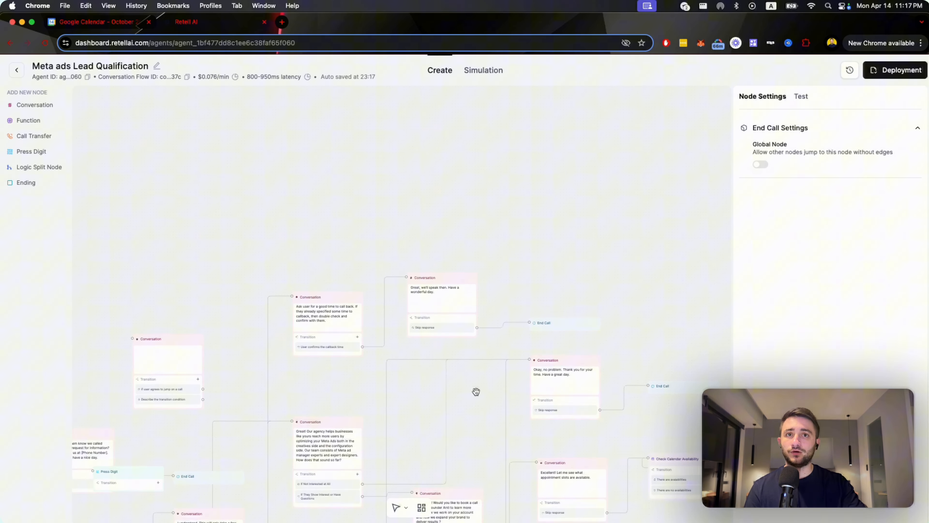
{"action": "left_click_drag", "start_coordinate": [476, 392], "coordinate": [562, 228]}
{"action": "left_click_drag", "start_coordinate": [178, 381], "coordinate": [455, 259]}
{"action": "left_click", "coordinate": [431, 300]}
{"action": "left_click", "coordinate": [449, 320]}
{"action": "left_click", "coordinate": [533, 314]}
Inspect the Welcome Node's static sentence and display the dynamic variables used for testing the agent.
{"action": "scroll", "coordinate": [267, 363], "scroll_direction": "up", "scroll_amount": 5}
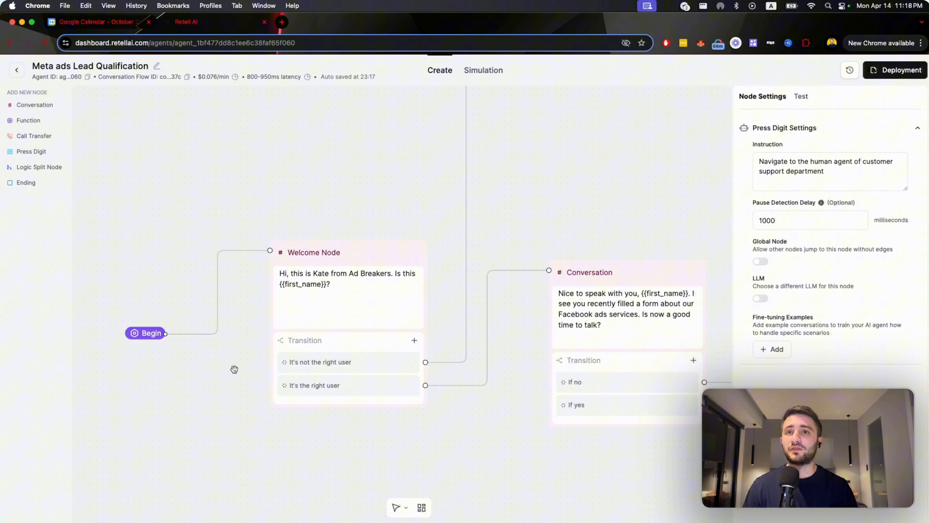
{"action": "left_click", "coordinate": [339, 290]}
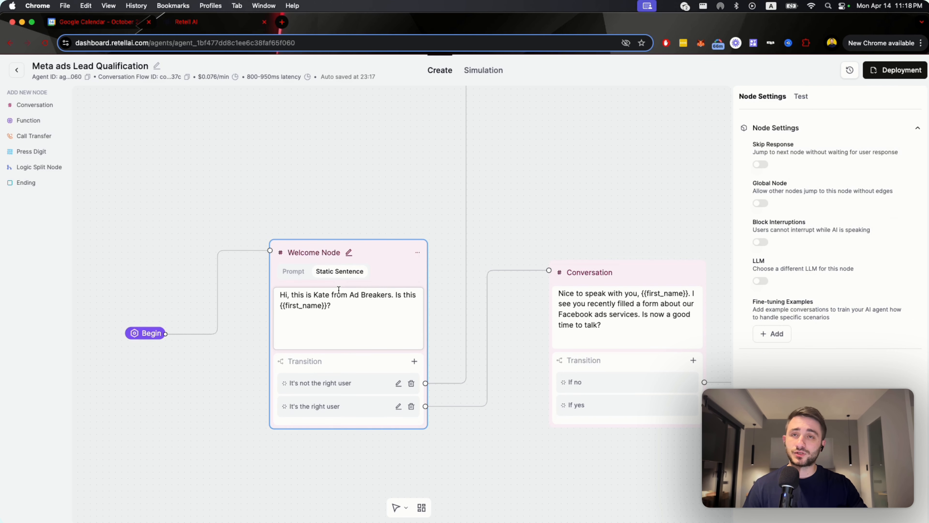
{"action": "left_click", "coordinate": [542, 213]}
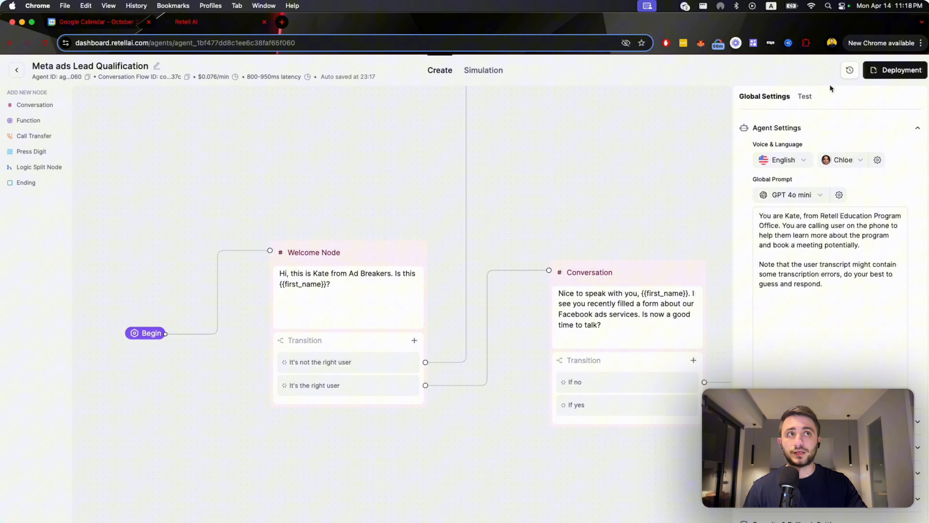
{"action": "left_click", "coordinate": [803, 98]}
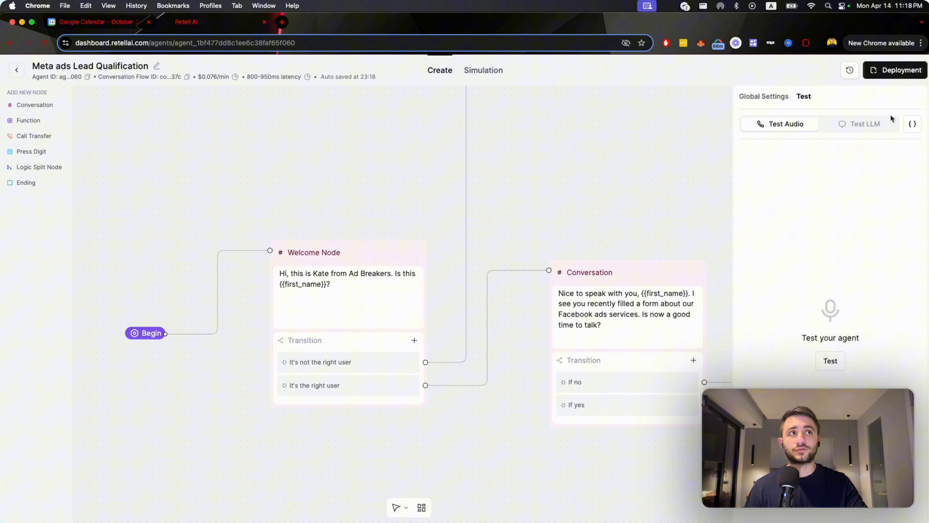
{"action": "left_click", "coordinate": [910, 125]}
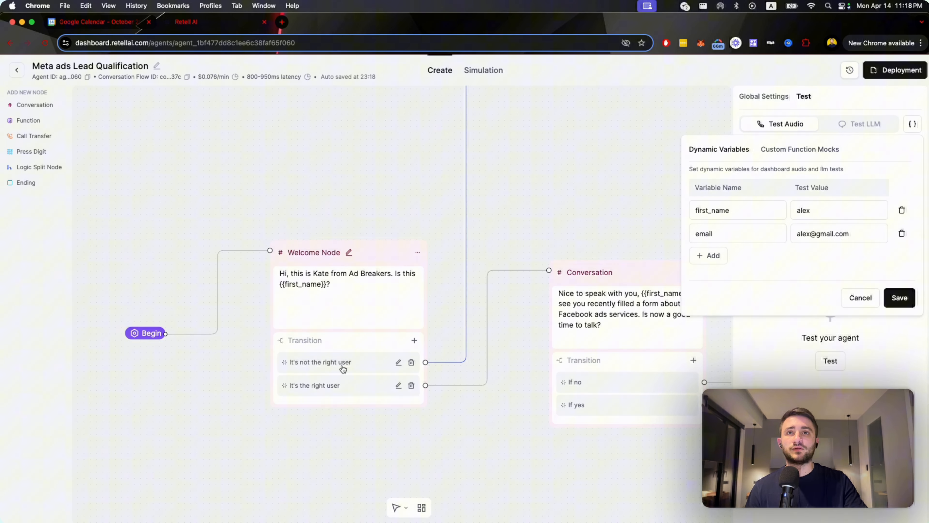
Highlight the {{first_name}} variable in the Welcome Node's sentence and compare it with the test dynamic variables.
{"action": "left_click", "coordinate": [327, 285]}
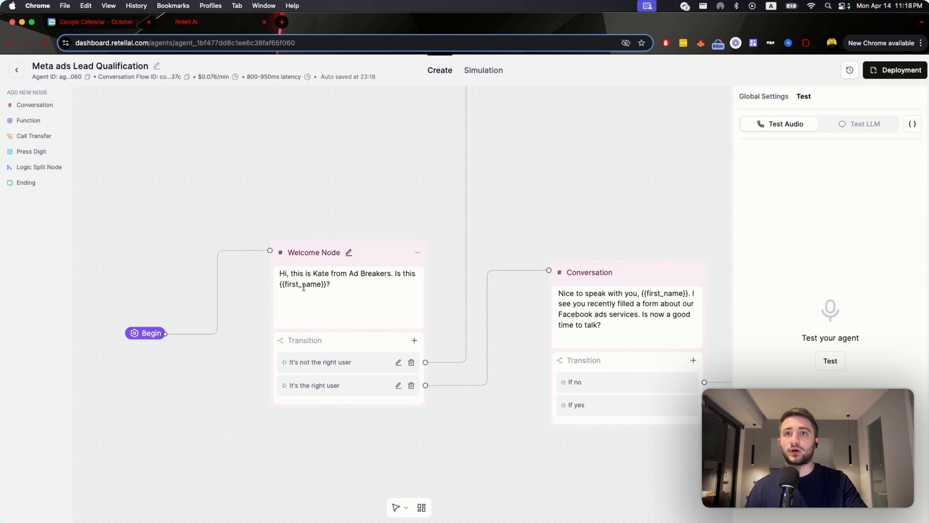
{"action": "left_click", "coordinate": [285, 286]}
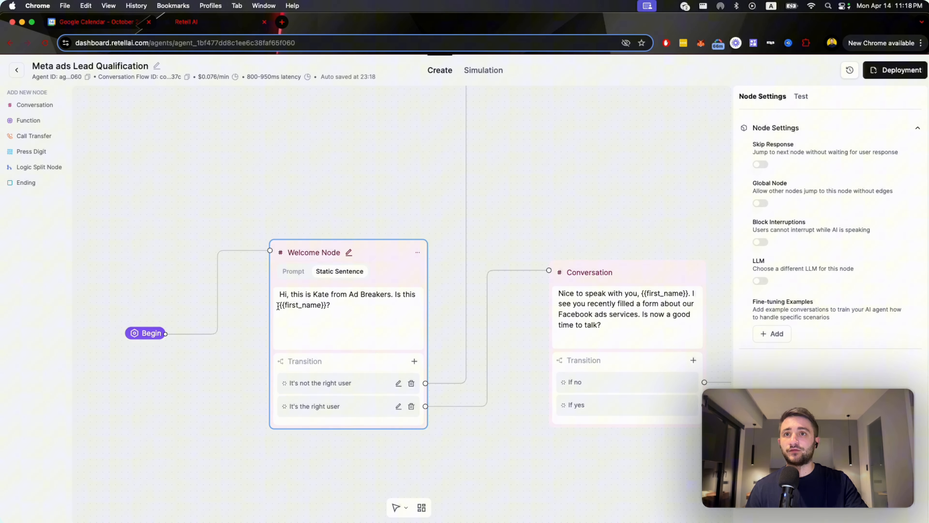
{"action": "left_click_drag", "start_coordinate": [279, 305], "coordinate": [326, 307]}
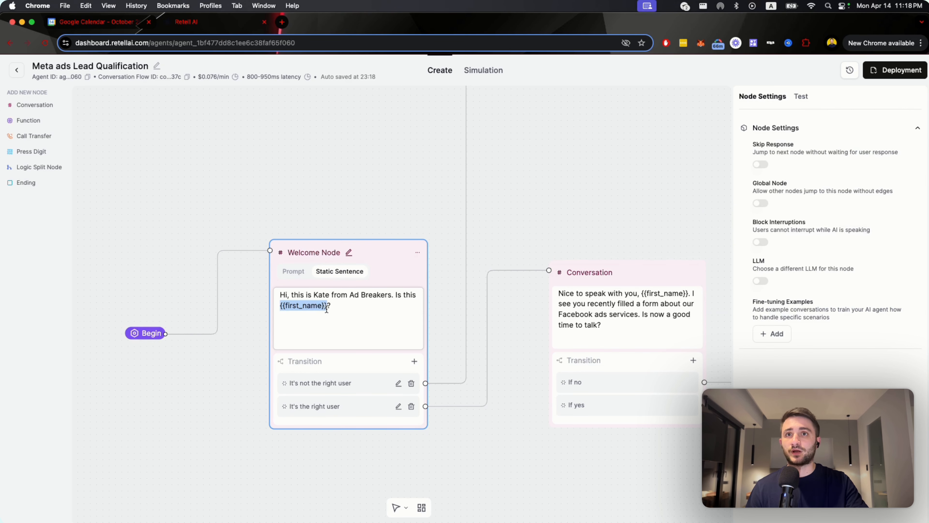
{"action": "left_click", "coordinate": [801, 97]}
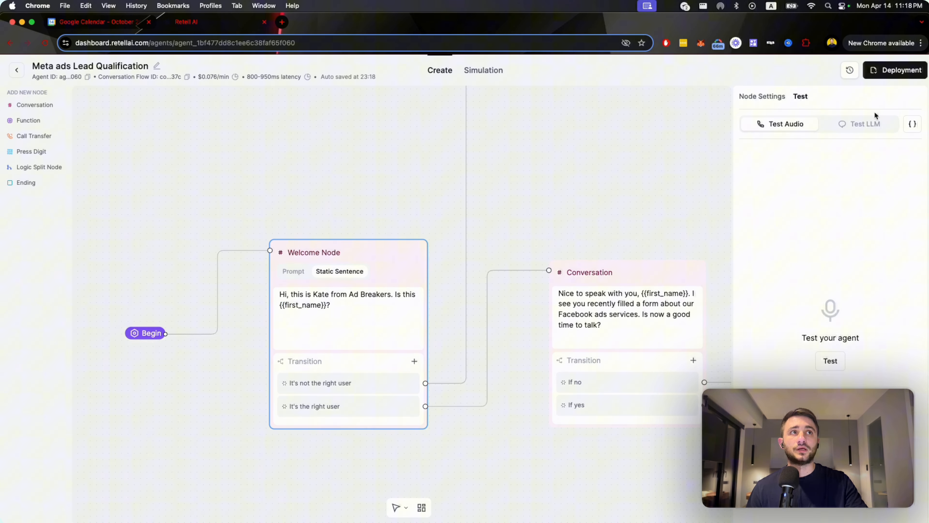
{"action": "left_click", "coordinate": [912, 124]}
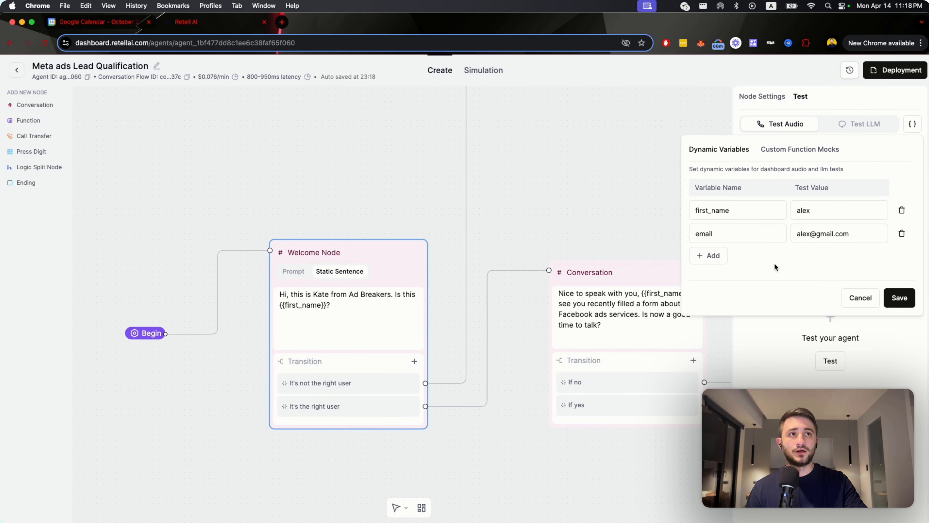
Close the test dynamic variables without saving and display the Begin node's settings for who speaks first.
{"action": "left_click", "coordinate": [859, 302]}
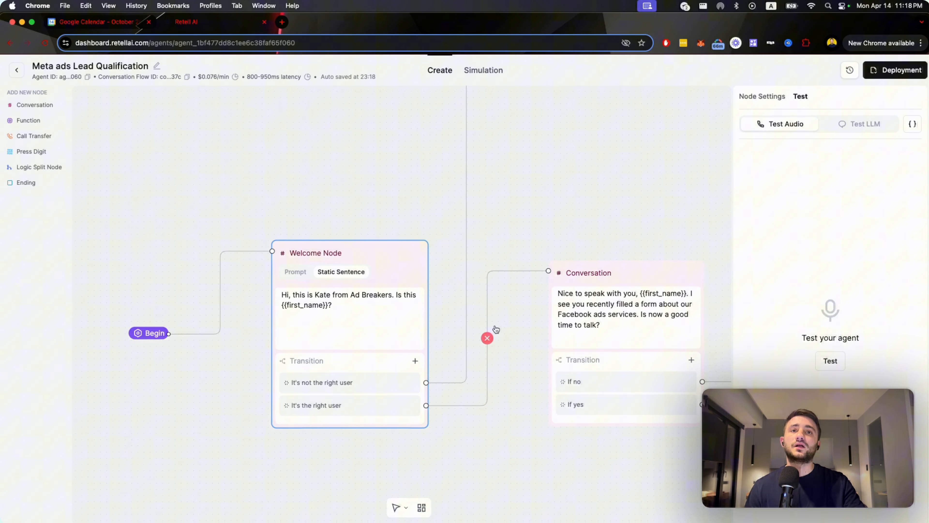
{"action": "scroll", "coordinate": [496, 328], "scroll_direction": "down", "scroll_amount": 3}
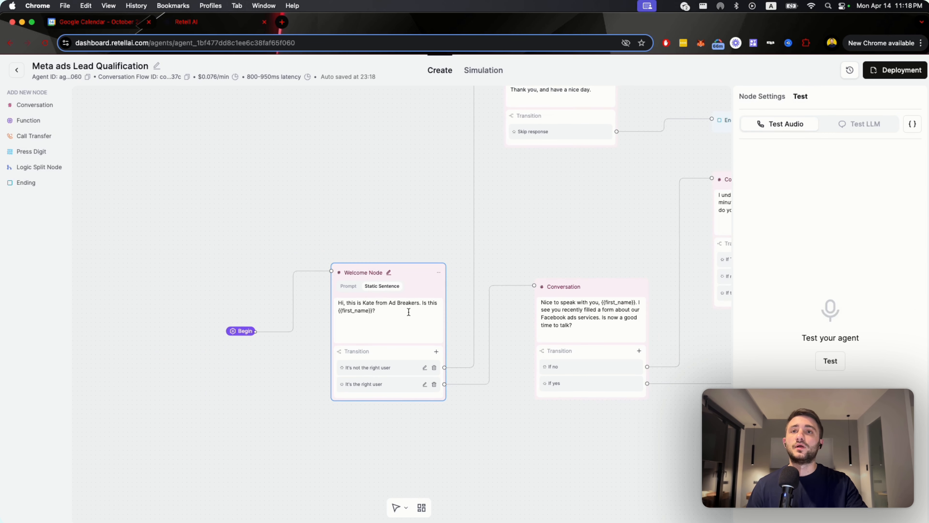
{"action": "left_click", "coordinate": [231, 331]}
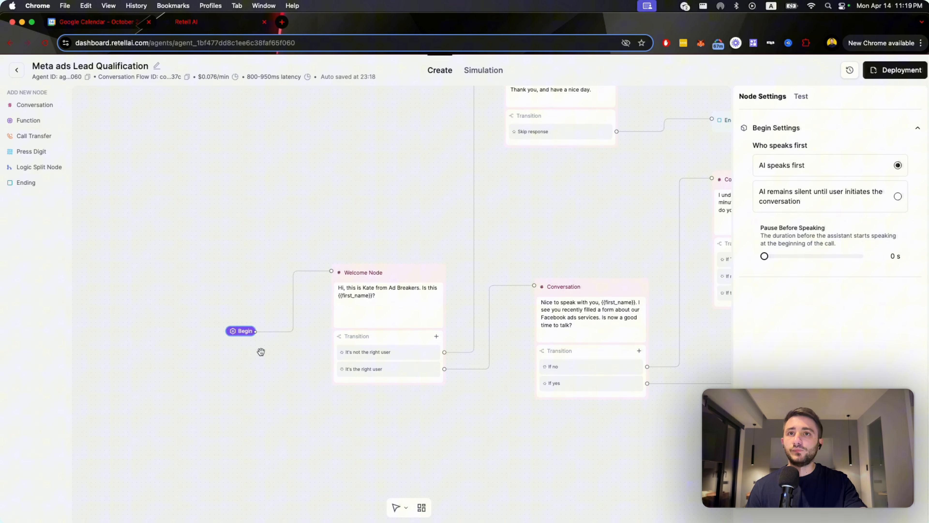
Display the Welcome Node's settings and highlight the first_name variable in its static sentence.
{"action": "left_click", "coordinate": [388, 309]}
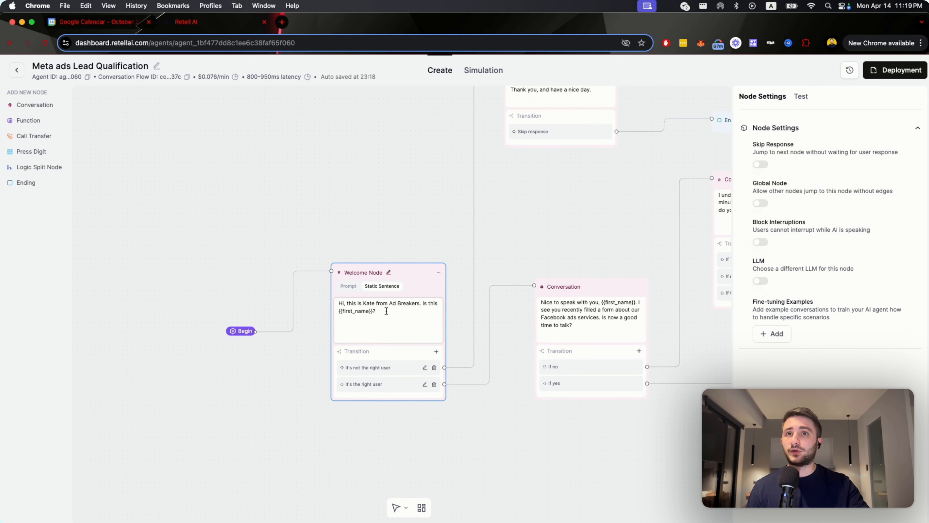
{"action": "scroll", "coordinate": [386, 310], "scroll_direction": "up", "scroll_amount": 3}
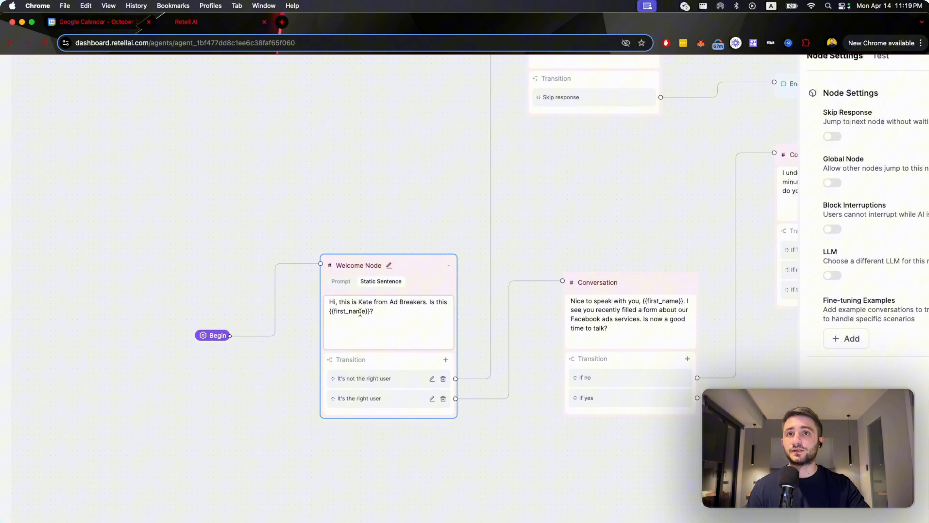
{"action": "double_click", "coordinate": [351, 312]}
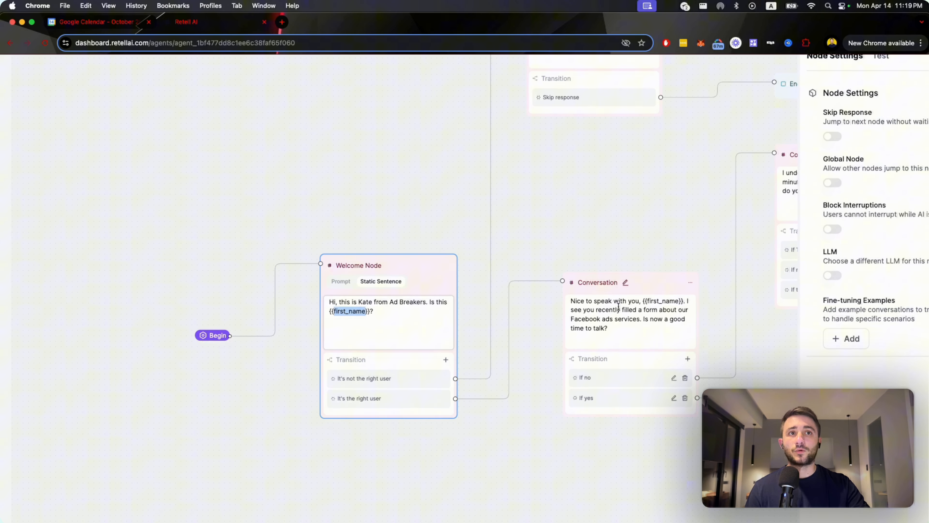
Follow the "It's not the right user" branch and highlight parts of its Conversation message, including the [Phone Number] placeholder.
{"action": "left_click_drag", "start_coordinate": [591, 216], "coordinate": [547, 282]}
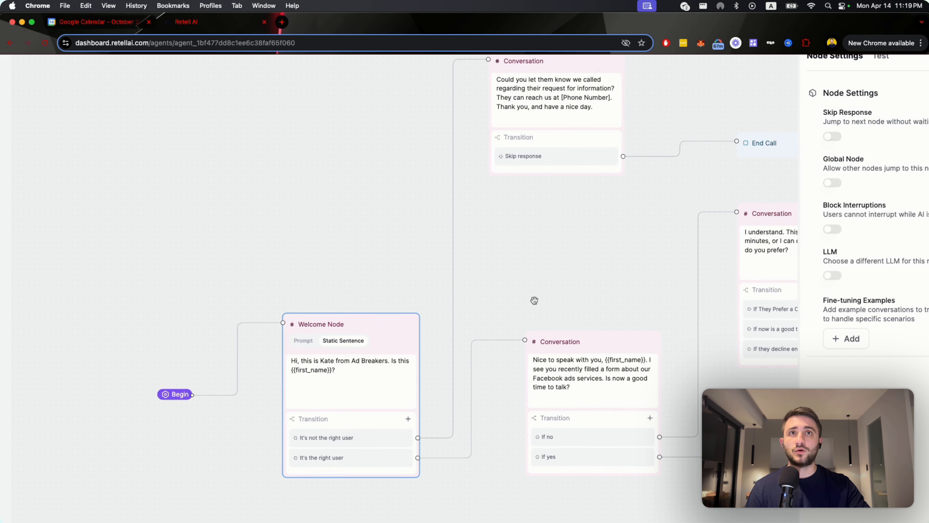
{"action": "left_click_drag", "start_coordinate": [491, 259], "coordinate": [437, 322]}
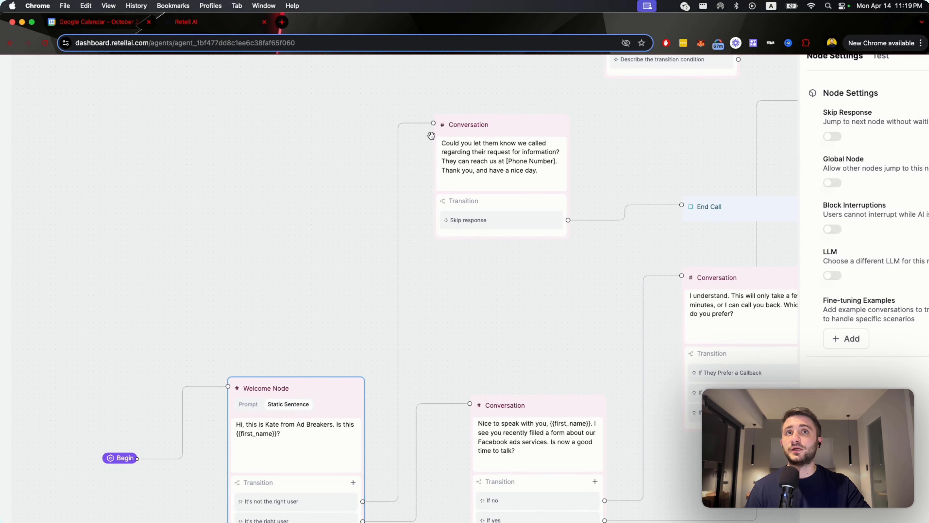
{"action": "left_click_drag", "start_coordinate": [441, 143], "coordinate": [493, 143]}
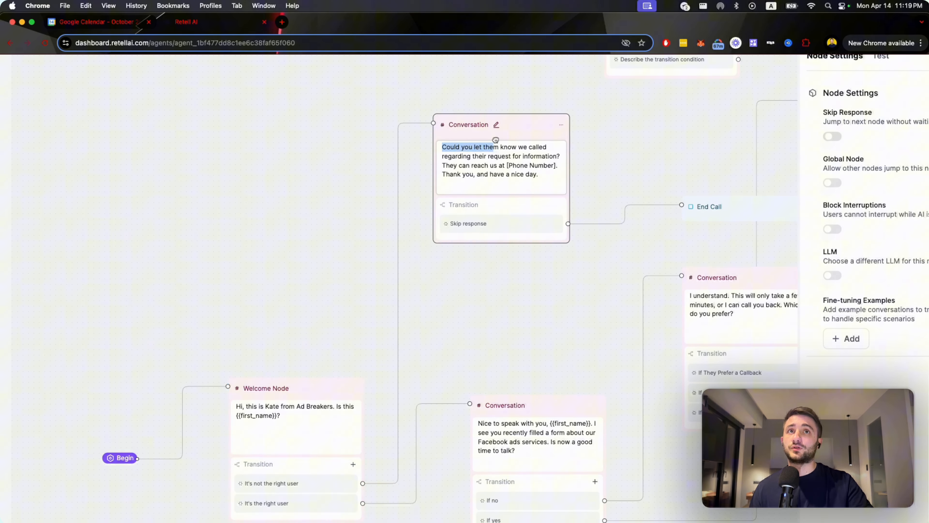
{"action": "left_click", "coordinate": [547, 167]}
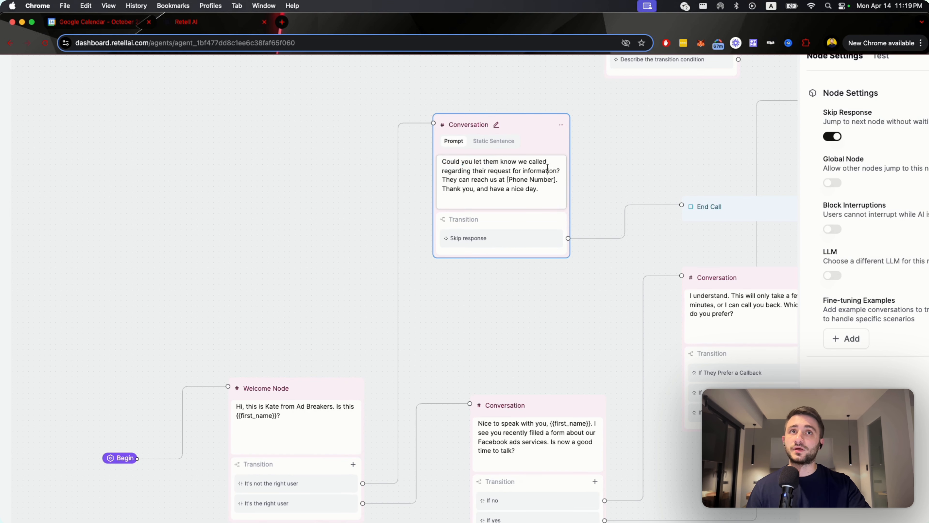
{"action": "left_click_drag", "start_coordinate": [453, 179], "coordinate": [543, 180]}
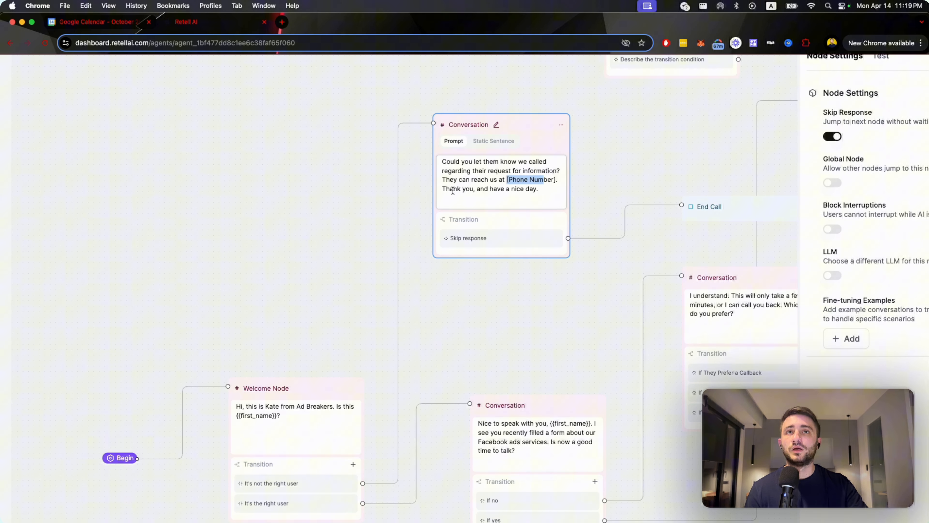
{"action": "left_click_drag", "start_coordinate": [448, 189], "coordinate": [488, 188]}
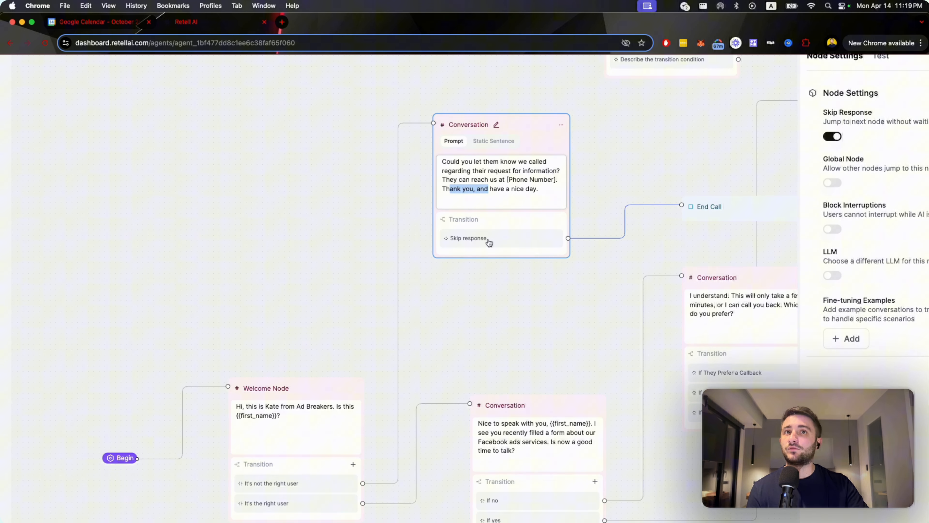
Follow the right-user branch through its "If no" transition and open the Conversation node offering a few minutes or a callback.
{"action": "scroll", "coordinate": [486, 325], "scroll_direction": "down", "scroll_amount": 2}
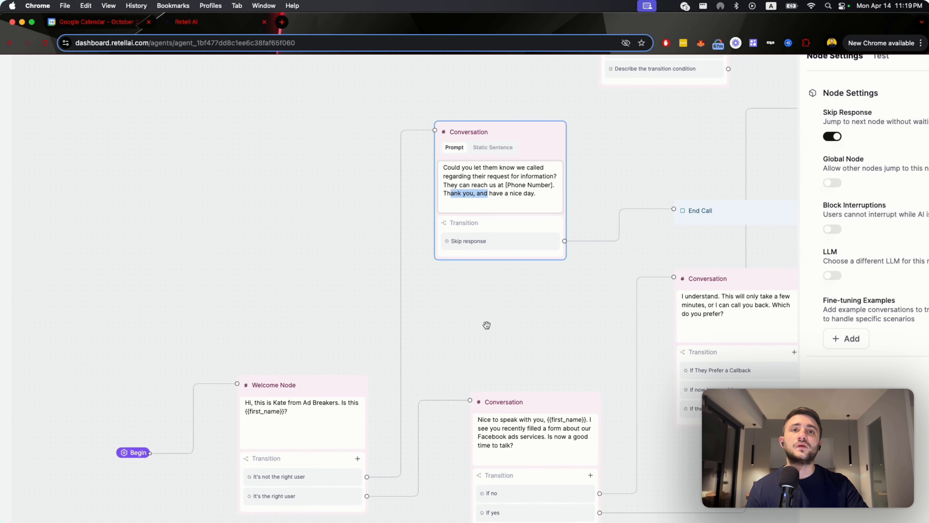
{"action": "scroll", "coordinate": [486, 324], "scroll_direction": "down", "scroll_amount": 5}
{"action": "scroll", "coordinate": [487, 324], "scroll_direction": "right", "scroll_amount": 2}
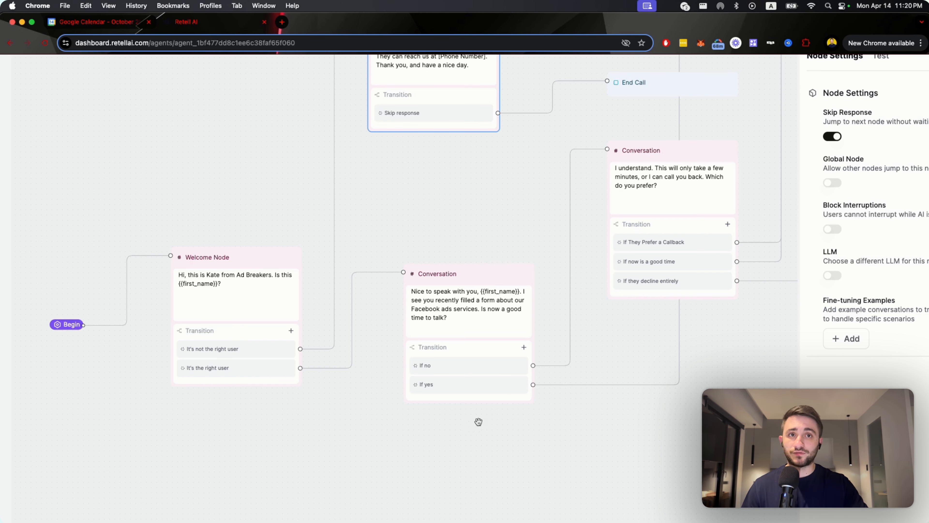
{"action": "left_click_drag", "start_coordinate": [639, 352], "coordinate": [564, 369]}
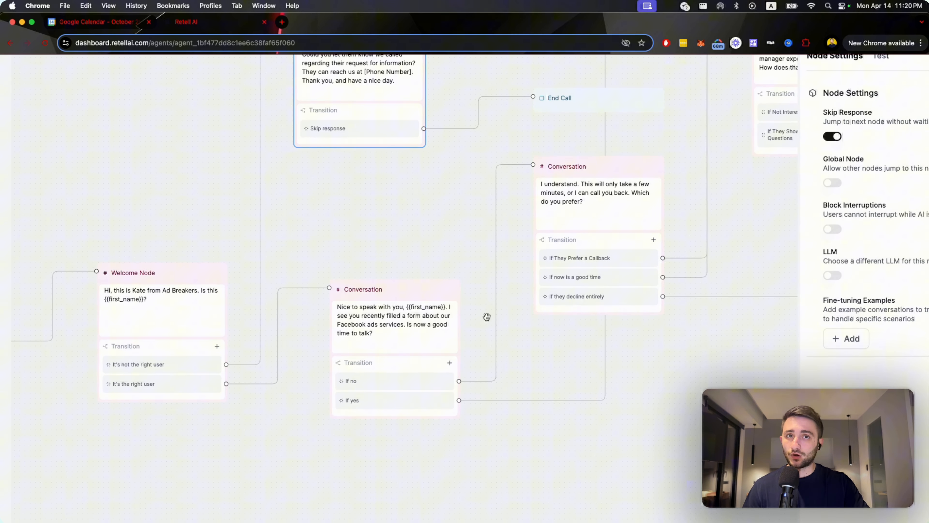
{"action": "scroll", "coordinate": [535, 332], "scroll_direction": "down", "scroll_amount": 3}
{"action": "left_click_drag", "start_coordinate": [535, 332], "coordinate": [414, 422]}
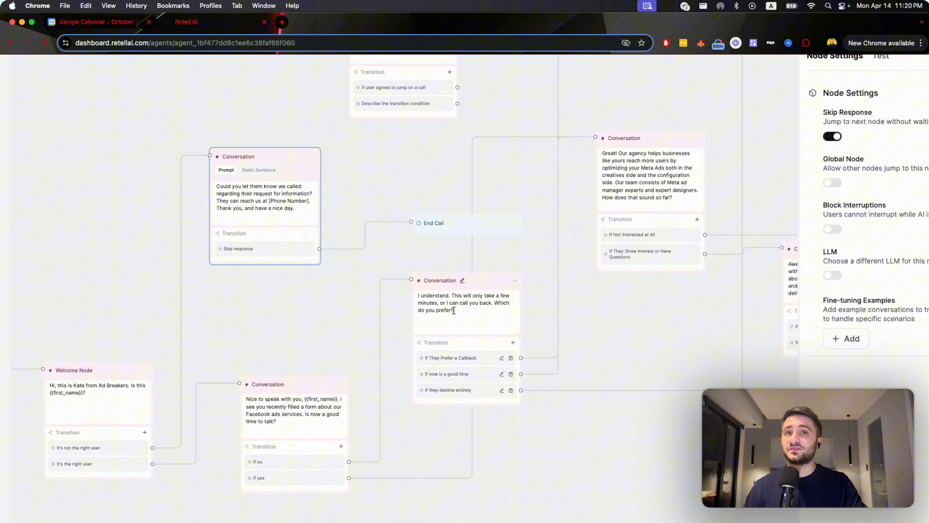
{"action": "left_click_drag", "start_coordinate": [454, 311], "coordinate": [451, 311]}
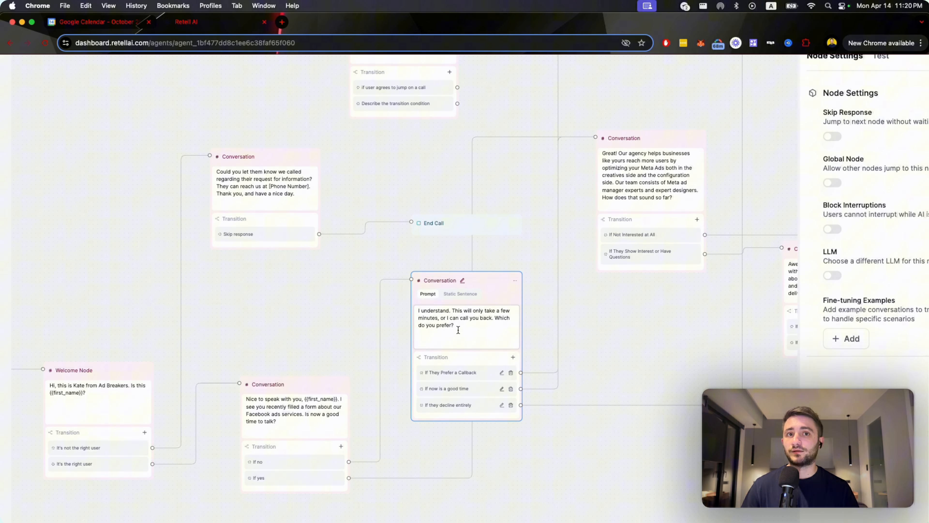
Trace the callback, good-time and decline transitions of the "I understand" Conversation node across the flow.
{"action": "scroll", "coordinate": [664, 379], "scroll_direction": "down", "scroll_amount": 5}
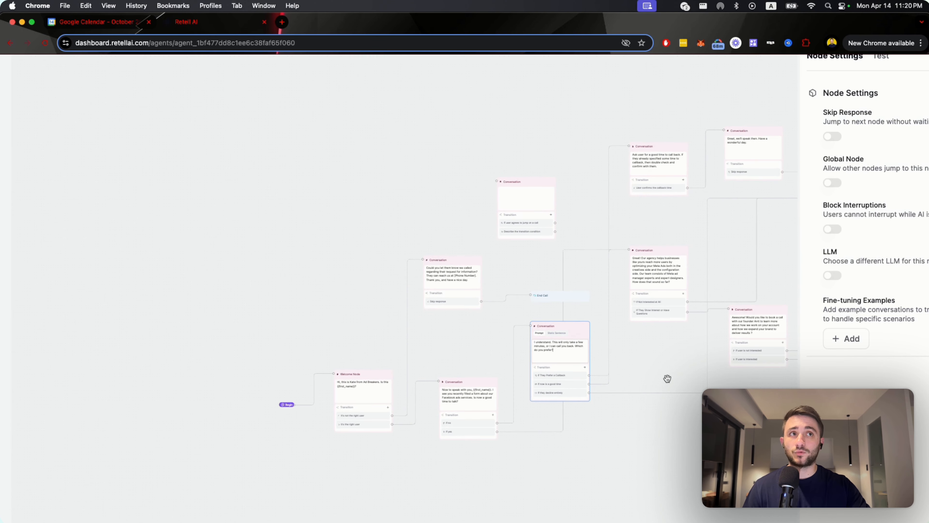
{"action": "left_click_drag", "start_coordinate": [728, 284], "coordinate": [552, 289]}
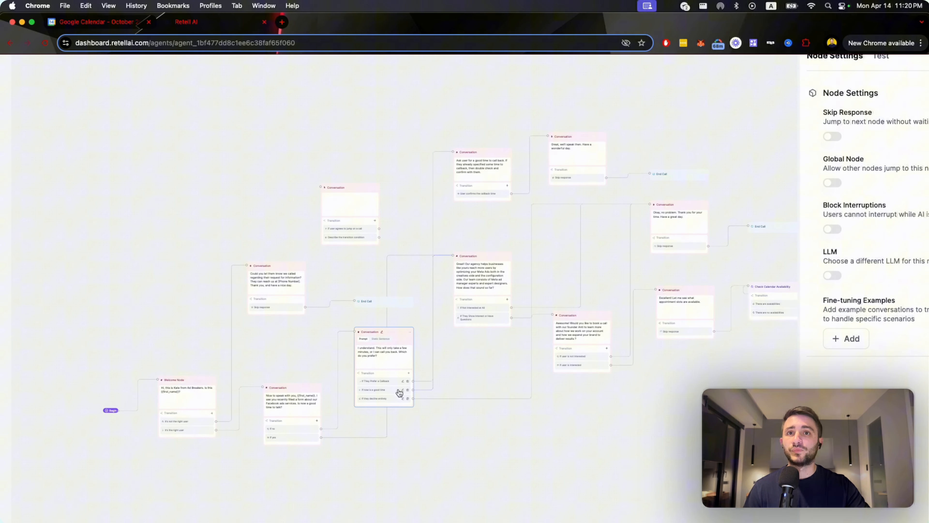
{"action": "scroll", "coordinate": [399, 392], "scroll_direction": "up", "scroll_amount": 5}
{"action": "scroll", "coordinate": [400, 391], "scroll_direction": "down", "scroll_amount": 5}
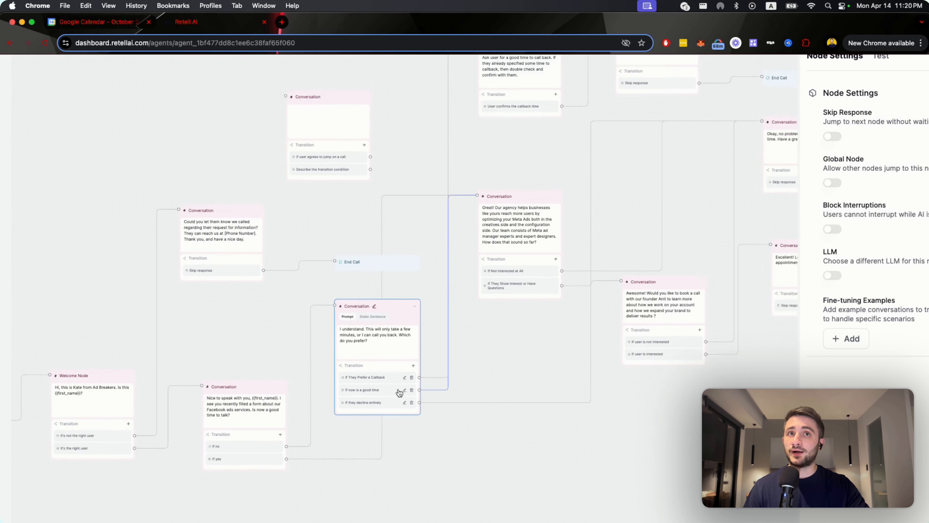
{"action": "left_click_drag", "start_coordinate": [456, 203], "coordinate": [404, 249]}
{"action": "scroll", "coordinate": [435, 214], "scroll_direction": "up", "scroll_amount": 3}
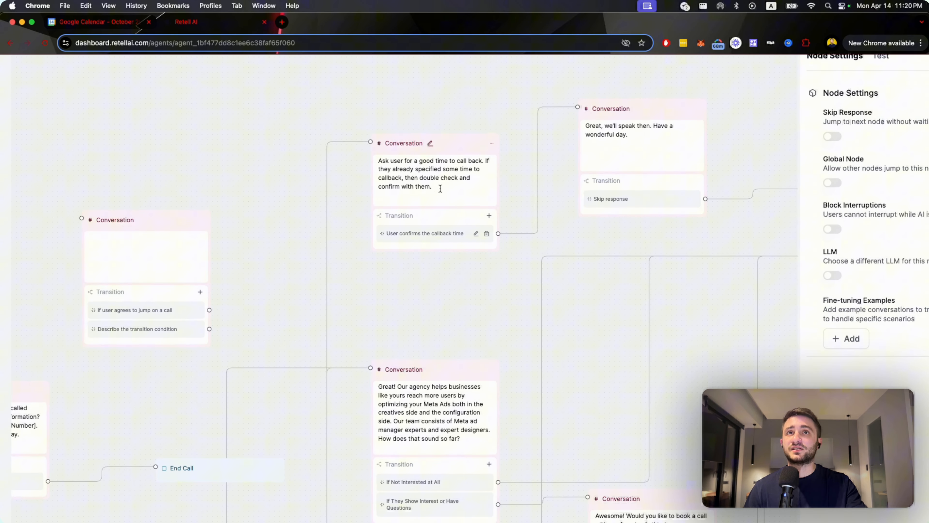
Highlight the prompt asking for a good callback time and open the goodbye Conversation node that follows it.
{"action": "left_click_drag", "start_coordinate": [438, 187], "coordinate": [383, 159]}
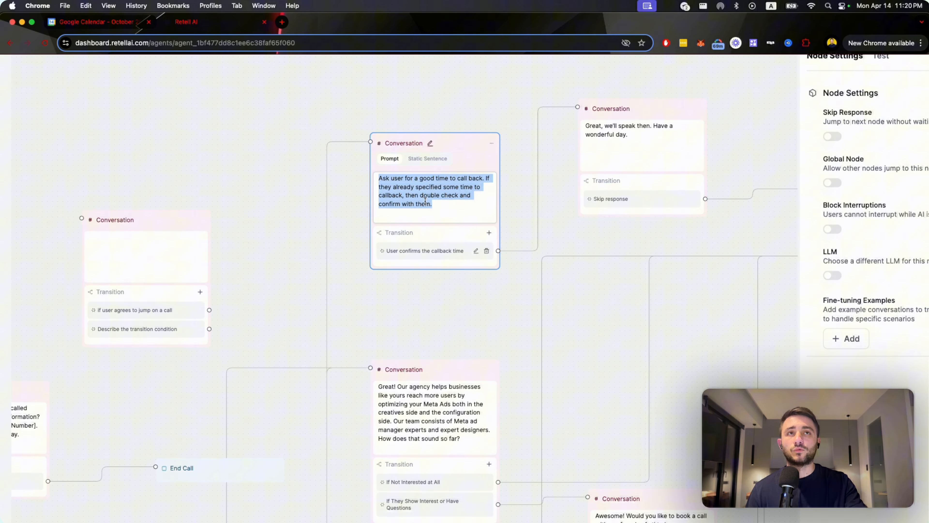
{"action": "left_click", "coordinate": [617, 153]}
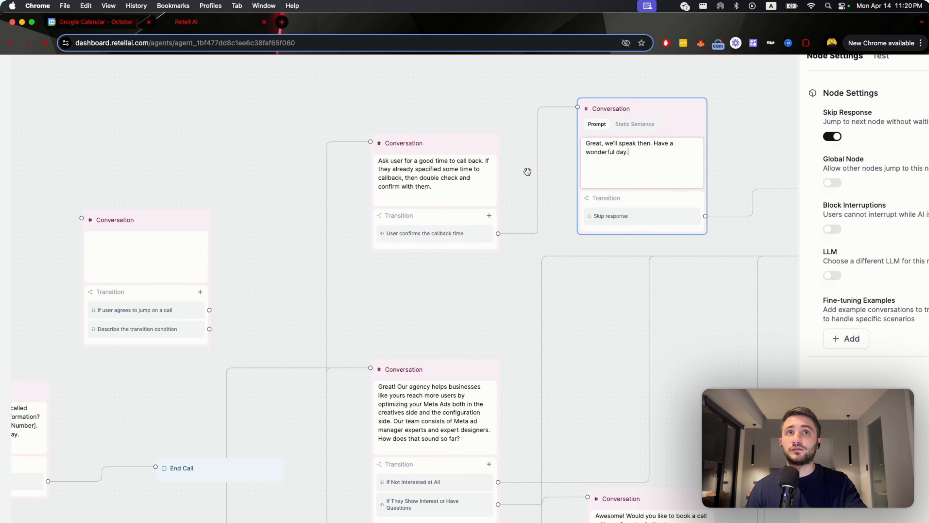
{"action": "mouse_move", "coordinate": [534, 176]}
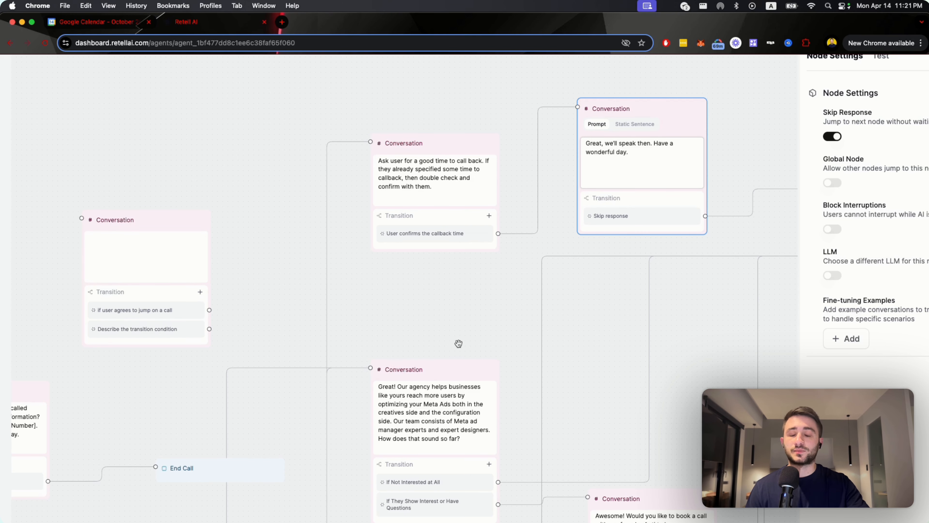
Examine how the callback branch reaches its End Call and how the good-time branch reaches the agency pitch node.
{"action": "scroll", "coordinate": [456, 333], "scroll_direction": "down", "scroll_amount": 5}
{"action": "scroll", "coordinate": [549, 172], "scroll_direction": "up", "scroll_amount": 4}
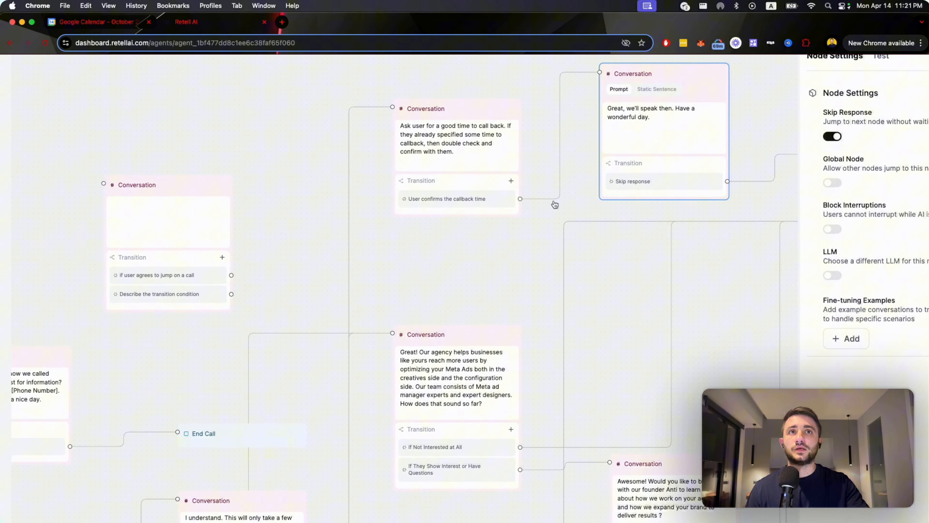
{"action": "scroll", "coordinate": [488, 287], "scroll_direction": "down", "scroll_amount": 5}
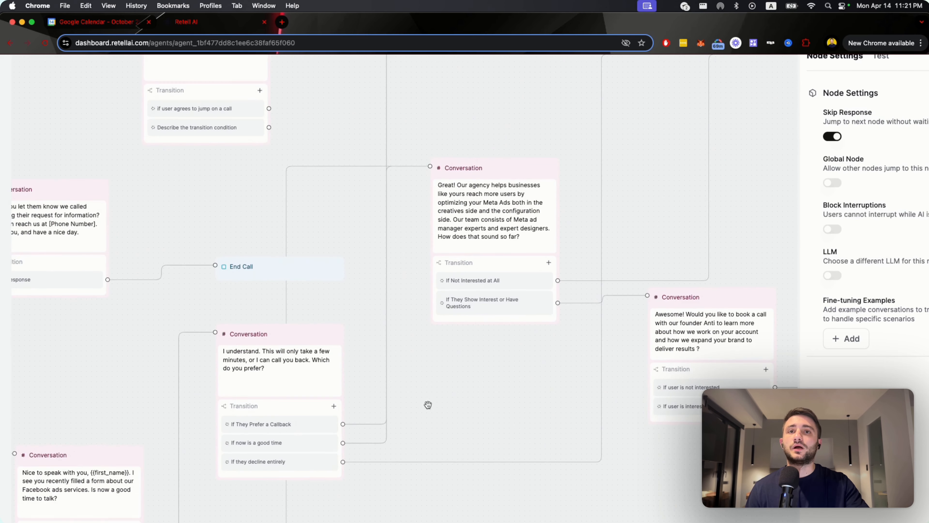
{"action": "scroll", "coordinate": [427, 404], "scroll_direction": "down", "scroll_amount": 3}
{"action": "scroll", "coordinate": [504, 286], "scroll_direction": "up", "scroll_amount": 5}
{"action": "scroll", "coordinate": [527, 241], "scroll_direction": "up", "scroll_amount": 3}
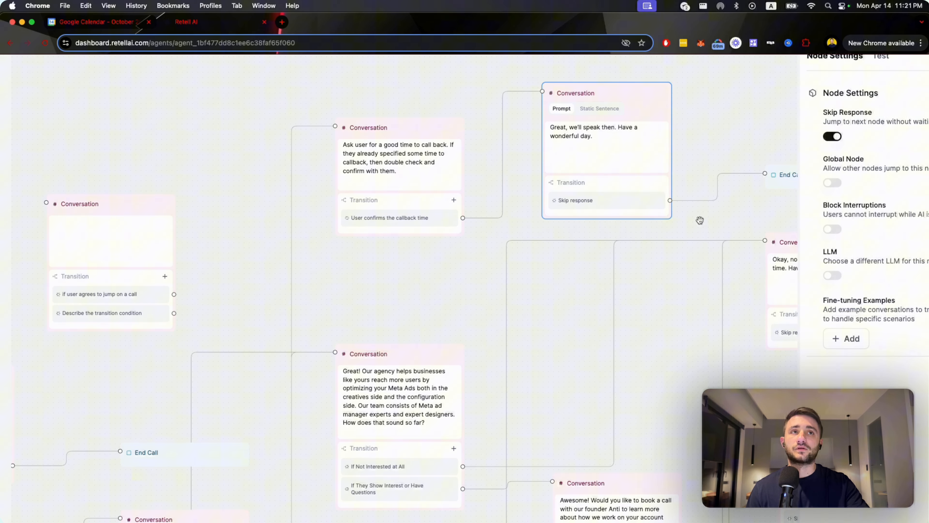
{"action": "scroll", "coordinate": [456, 238], "scroll_direction": "down", "scroll_amount": 3}
{"action": "scroll", "coordinate": [456, 238], "scroll_direction": "down", "scroll_amount": 5}
{"action": "scroll", "coordinate": [456, 239], "scroll_direction": "left", "scroll_amount": 2}
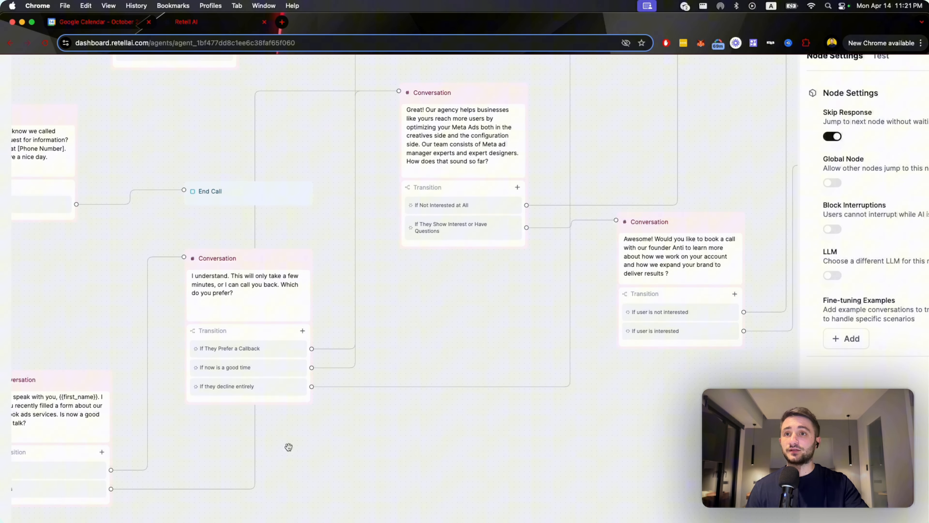
Move the "Great! Our agency helps businesses" Conversation node slightly to the right on the canvas.
{"action": "left_click_drag", "start_coordinate": [287, 447], "coordinate": [354, 403]}
{"action": "scroll", "coordinate": [355, 403], "scroll_direction": "down", "scroll_amount": 1}
{"action": "scroll", "coordinate": [354, 402], "scroll_direction": "down", "scroll_amount": 2}
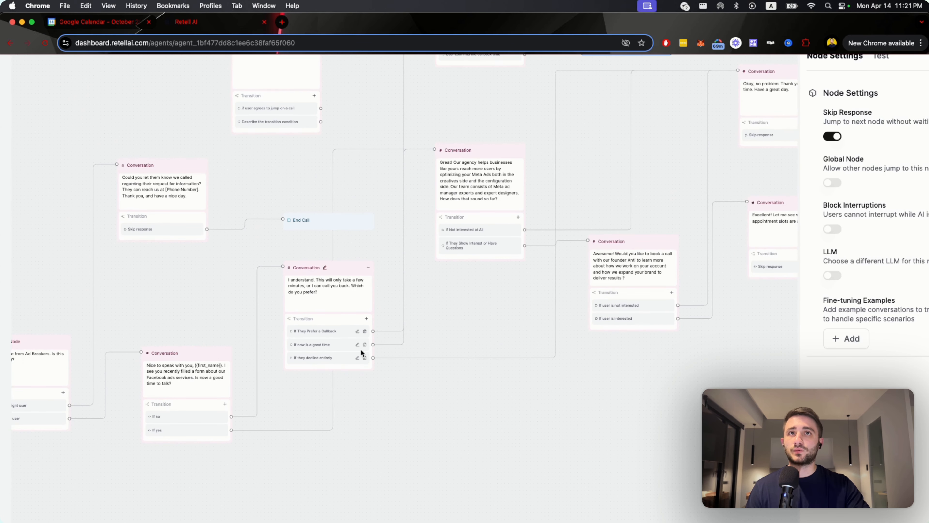
{"action": "left_click_drag", "start_coordinate": [436, 316], "coordinate": [370, 323]}
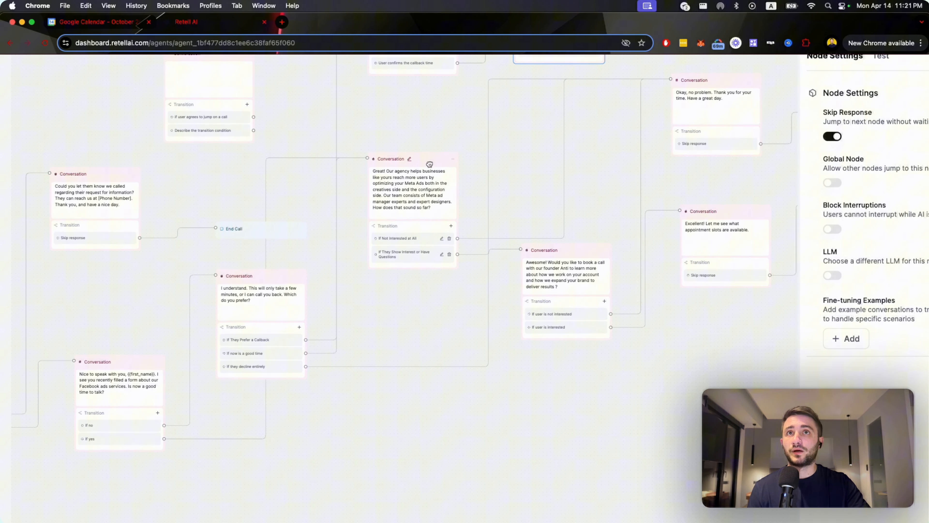
{"action": "left_click_drag", "start_coordinate": [434, 163], "coordinate": [457, 164]}
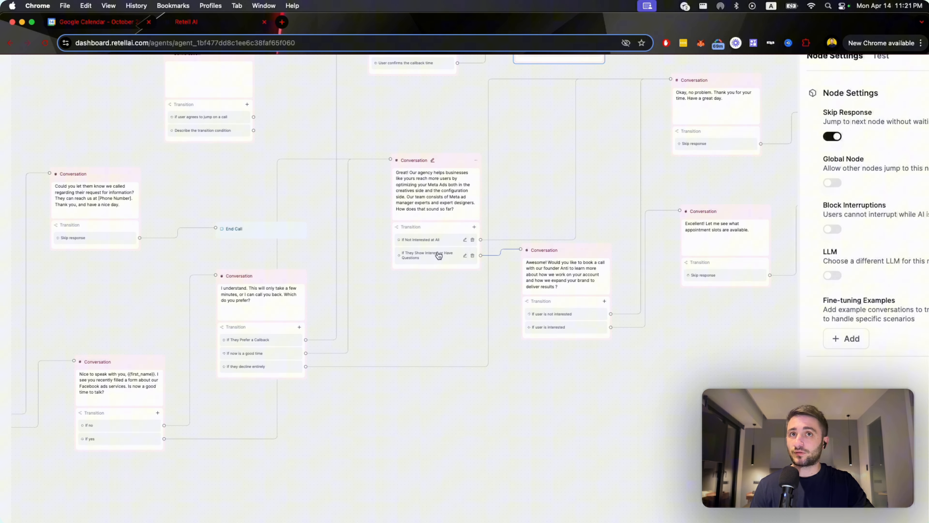
Examine the agency pitch node's interested and not-interested transitions and the Conversation node offering to book a founder call.
{"action": "scroll", "coordinate": [441, 278], "scroll_direction": "up", "scroll_amount": 5}
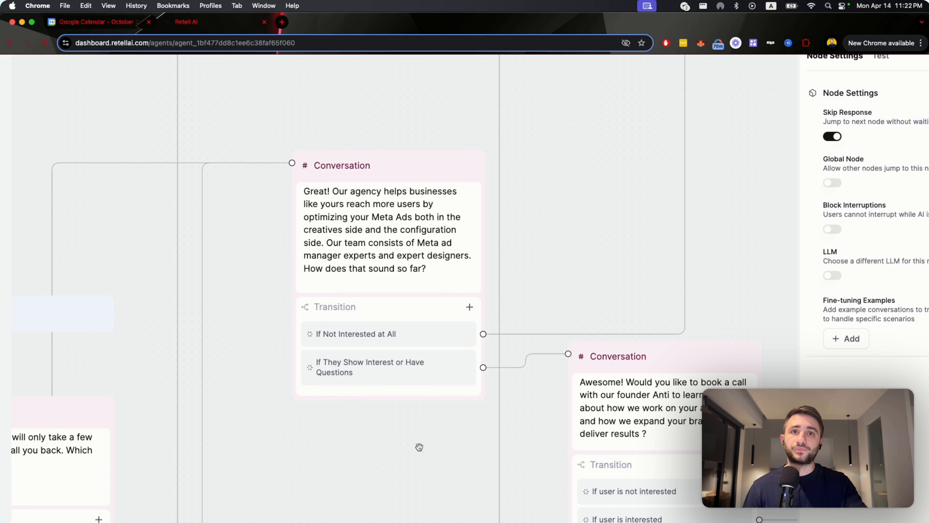
{"action": "left_click_drag", "start_coordinate": [419, 446], "coordinate": [301, 388]}
{"action": "scroll", "coordinate": [408, 257], "scroll_direction": "down", "scroll_amount": 5}
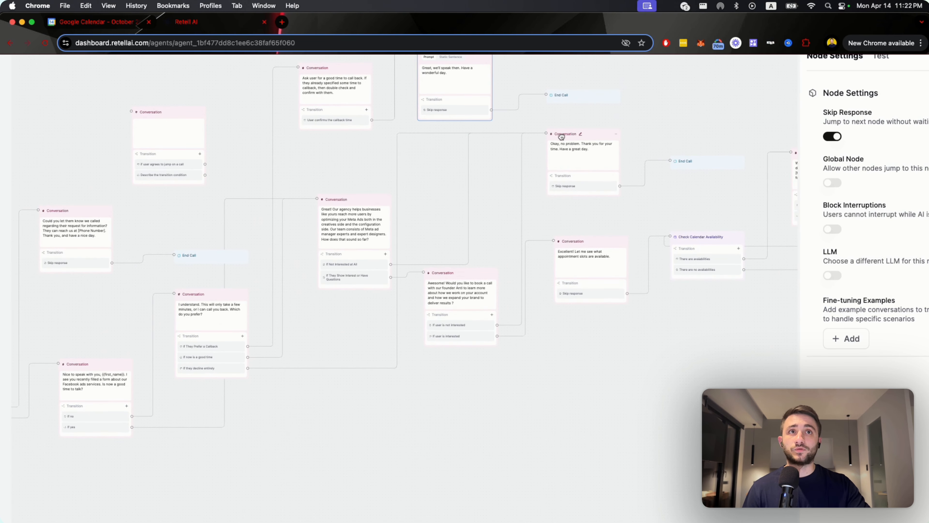
{"action": "scroll", "coordinate": [366, 283], "scroll_direction": "up", "scroll_amount": 5}
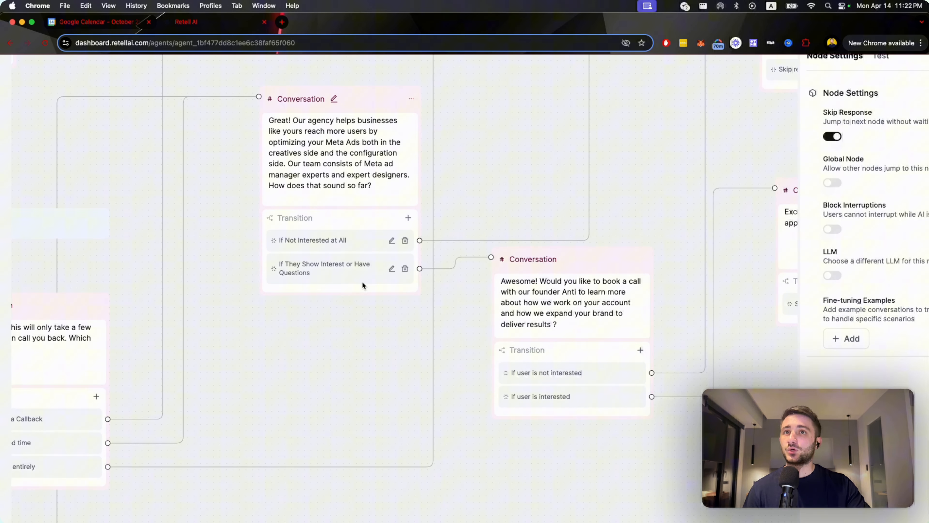
{"action": "scroll", "coordinate": [573, 328], "scroll_direction": "right", "scroll_amount": 3}
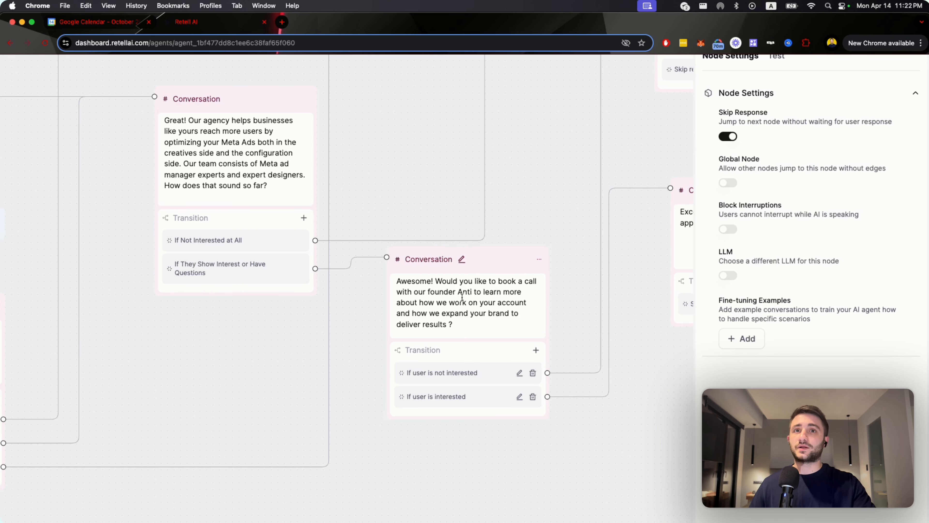
Open the Conversation node offering a call with the founder and examine where its interested and not-interested transitions lead.
{"action": "left_click_drag", "start_coordinate": [468, 331], "coordinate": [468, 284]}
{"action": "left_click", "coordinate": [509, 338]}
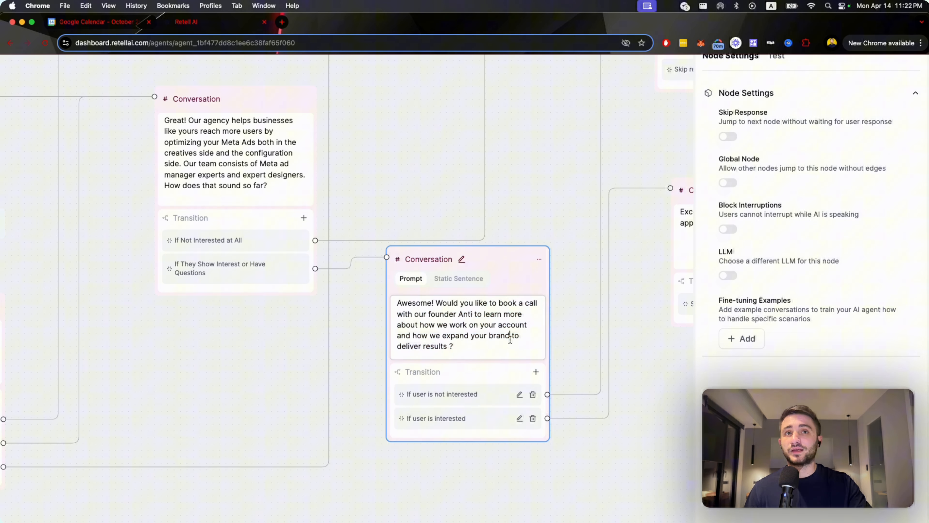
{"action": "scroll", "coordinate": [558, 348], "scroll_direction": "down", "scroll_amount": 1}
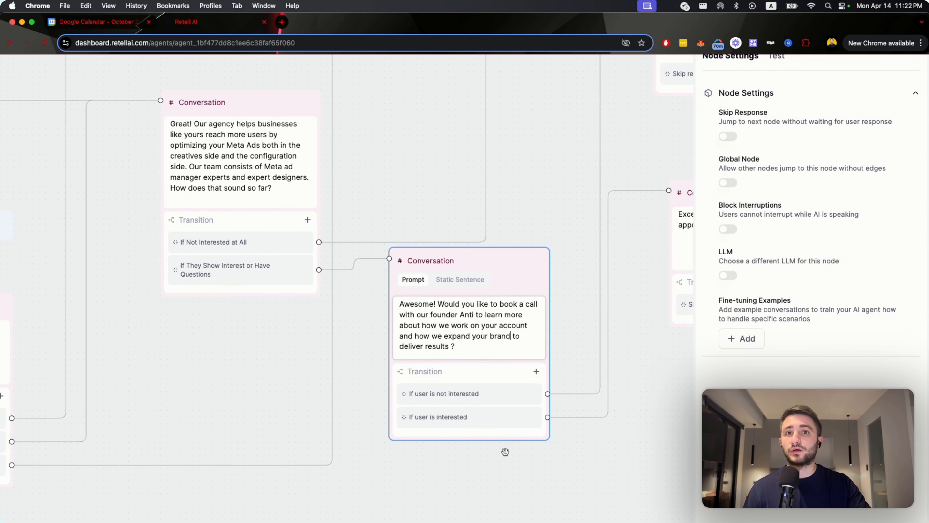
{"action": "left_click_drag", "start_coordinate": [555, 440], "coordinate": [325, 472]}
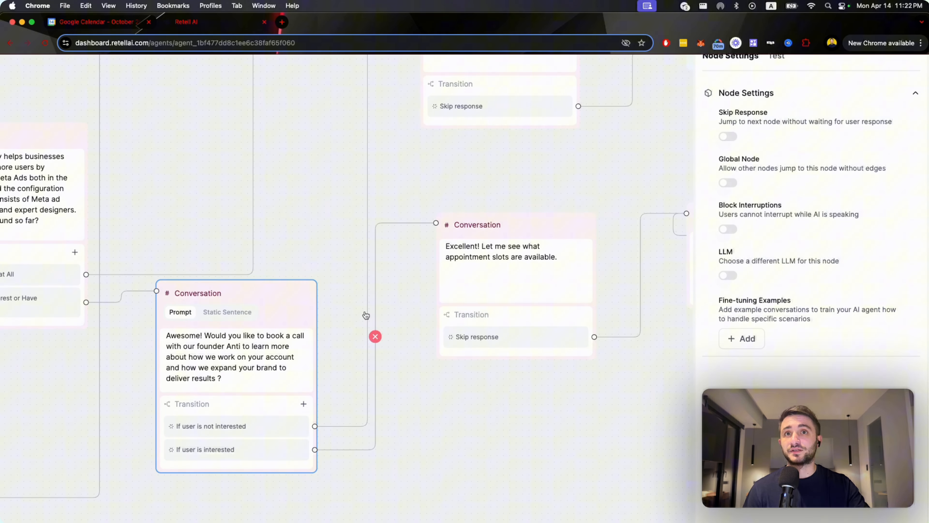
{"action": "scroll", "coordinate": [366, 315], "scroll_direction": "down", "scroll_amount": 3}
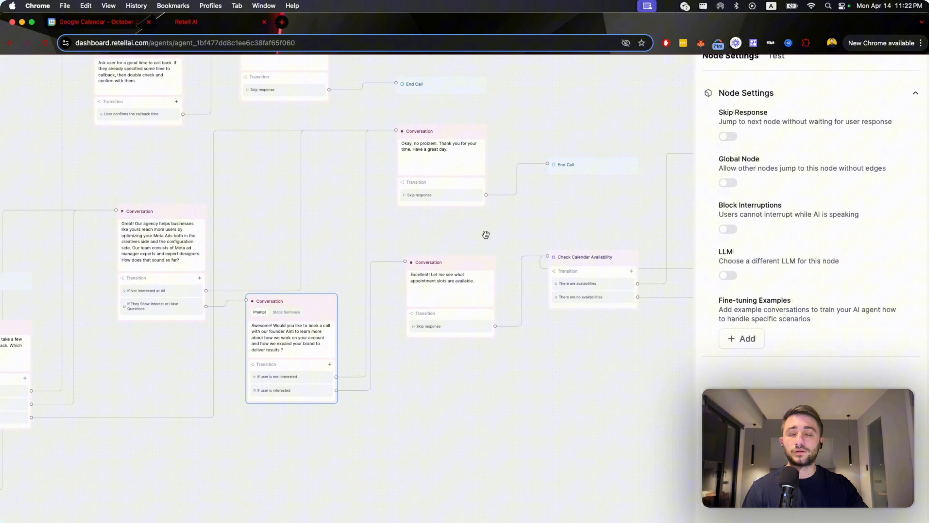
{"action": "scroll", "coordinate": [458, 370], "scroll_direction": "up", "scroll_amount": 2}
{"action": "scroll", "coordinate": [459, 369], "scroll_direction": "up", "scroll_amount": 2}
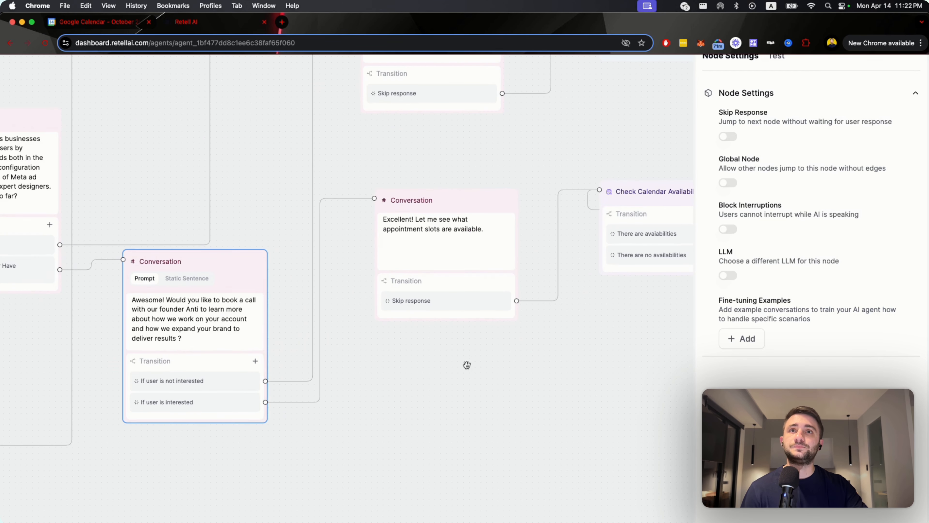
Highlight part of the "Excellent! Let me see what appointment slots are available" prompt and examine its link to Check Calendar Availability.
{"action": "left_click_drag", "start_coordinate": [495, 358], "coordinate": [394, 378]}
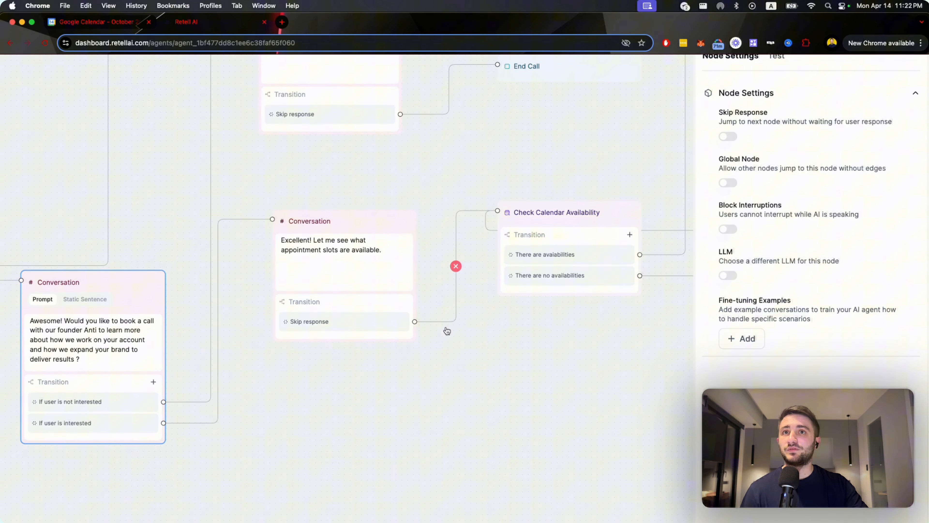
{"action": "left_click_drag", "start_coordinate": [446, 332], "coordinate": [411, 365]}
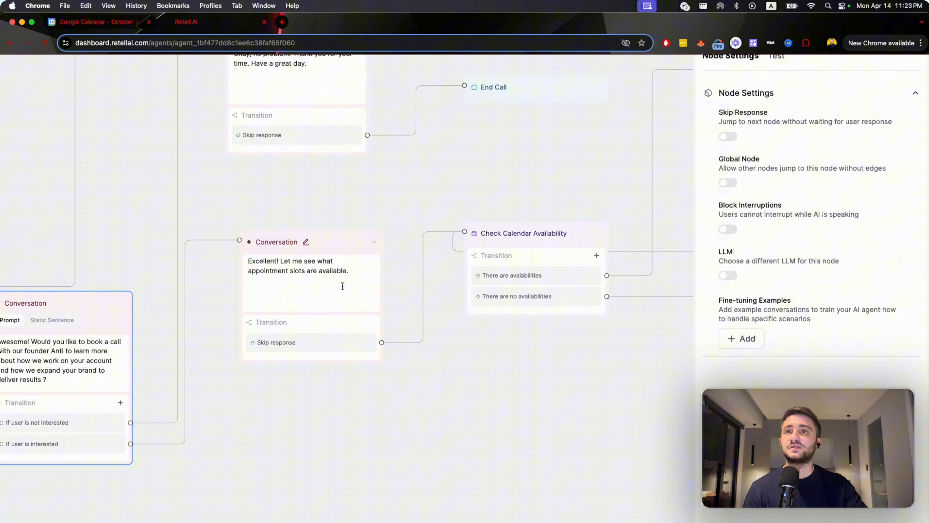
{"action": "left_click_drag", "start_coordinate": [348, 272], "coordinate": [272, 272]}
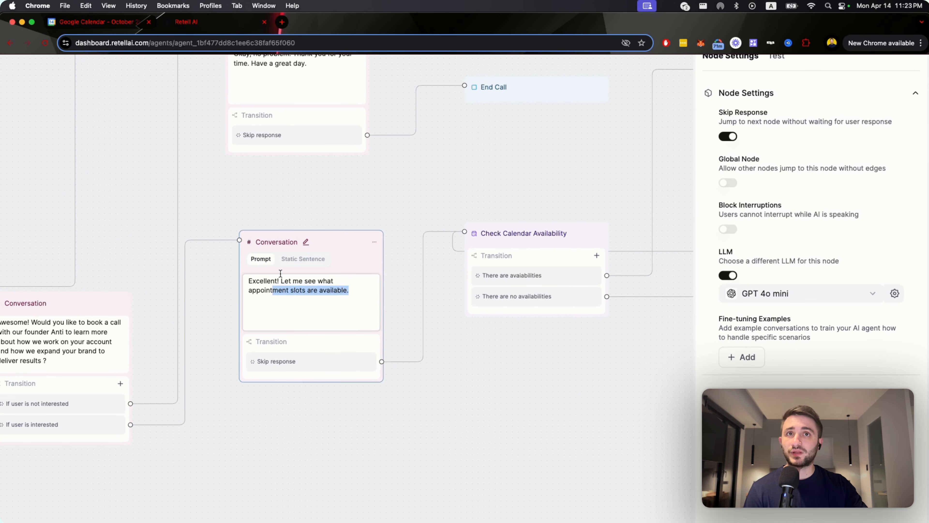
{"action": "left_click", "coordinate": [491, 333]}
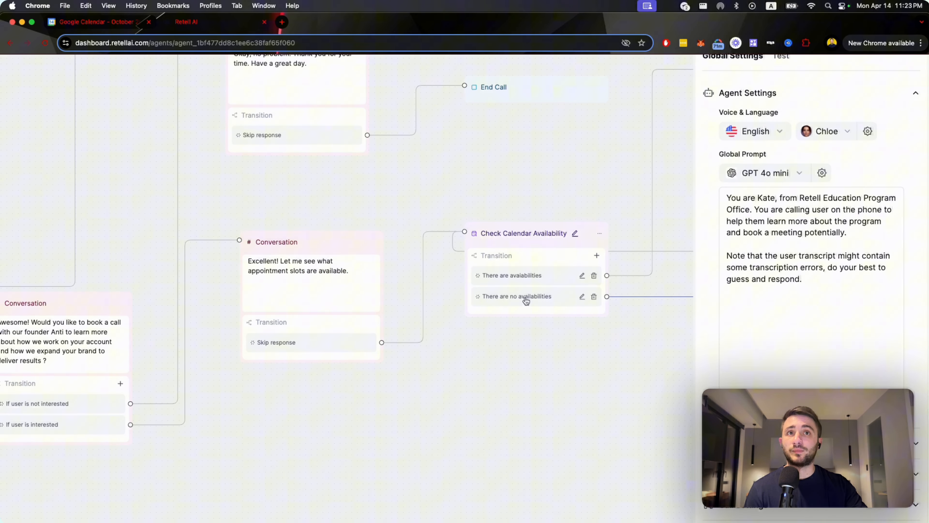
Trace both Check Calendar Availability transitions and highlight text in the Conversation prompt offering three date/time options.
{"action": "scroll", "coordinate": [522, 297], "scroll_direction": "down", "scroll_amount": 5}
{"action": "left_click_drag", "start_coordinate": [573, 342], "coordinate": [259, 365]}
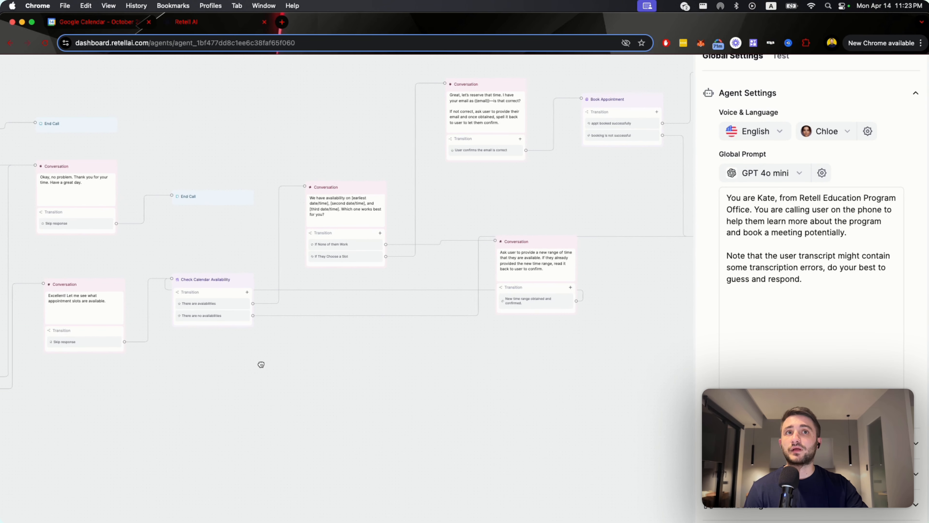
{"action": "scroll", "coordinate": [287, 394], "scroll_direction": "up", "scroll_amount": 5}
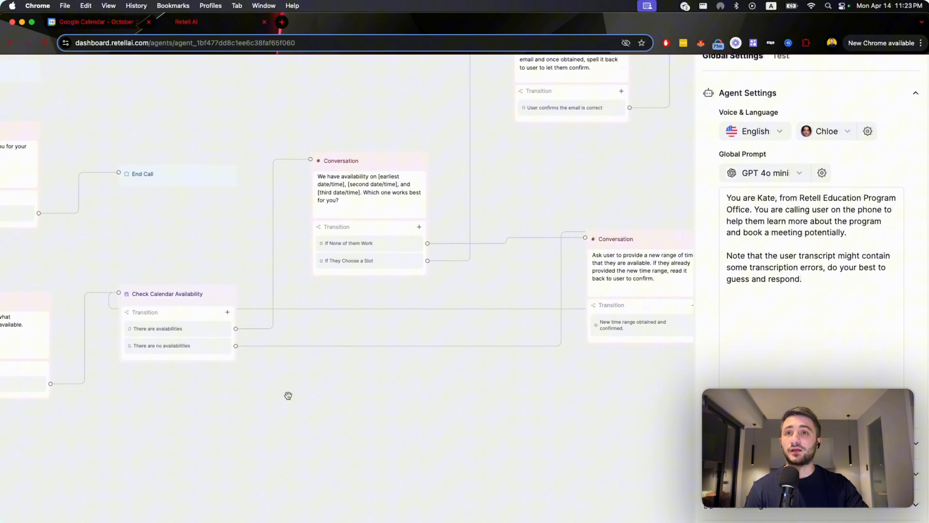
{"action": "left_click_drag", "start_coordinate": [324, 392], "coordinate": [264, 394]}
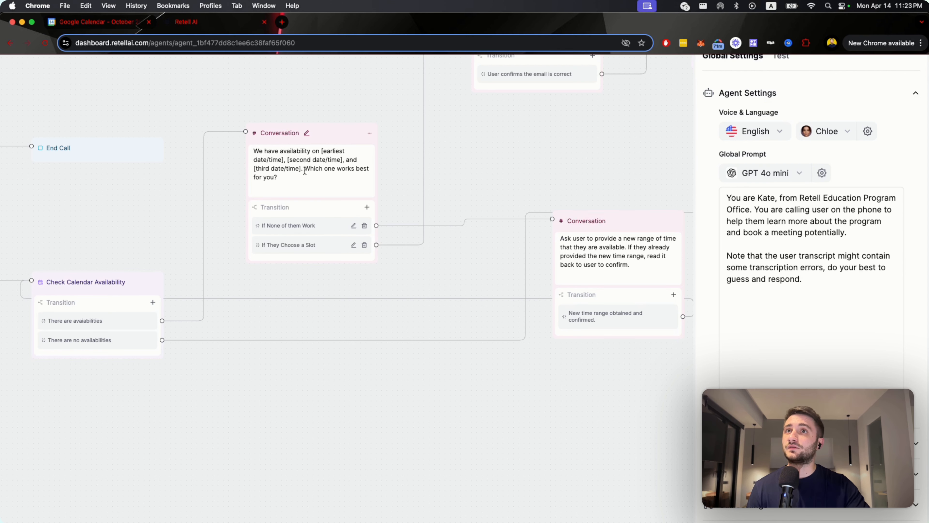
{"action": "left_click_drag", "start_coordinate": [304, 170], "coordinate": [258, 170]}
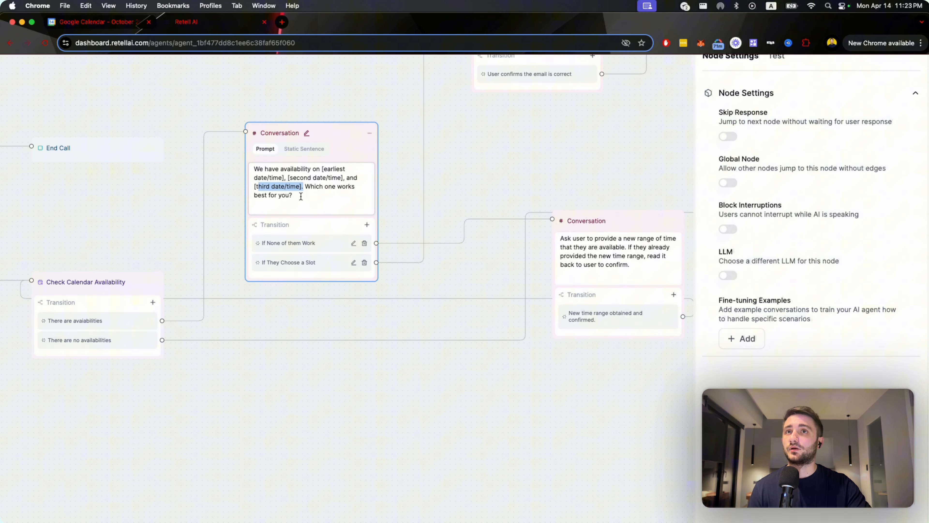
{"action": "left_click_drag", "start_coordinate": [301, 197], "coordinate": [255, 157]}
{"action": "left_click", "coordinate": [271, 185]}
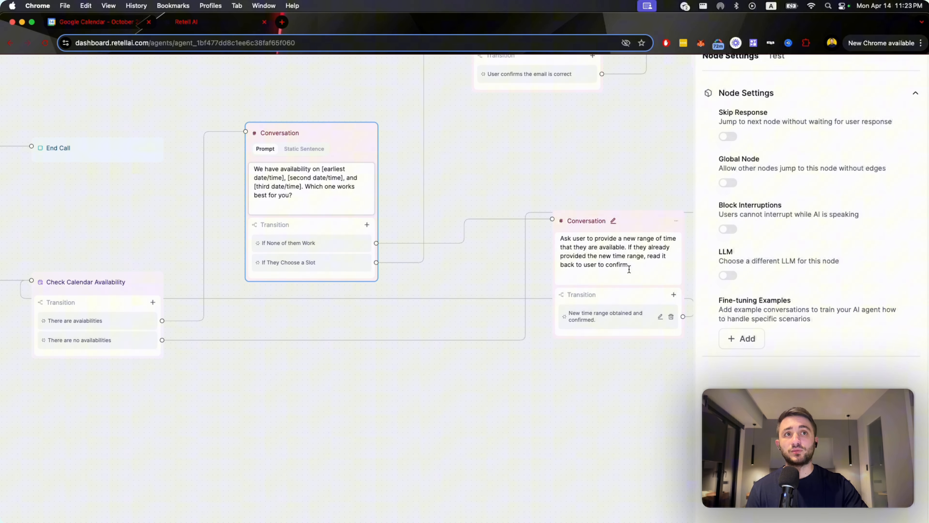
Highlight the prompt asking for a new range of time, followed by the whole prompt offering three available slots.
{"action": "left_click_drag", "start_coordinate": [626, 266], "coordinate": [558, 237]}
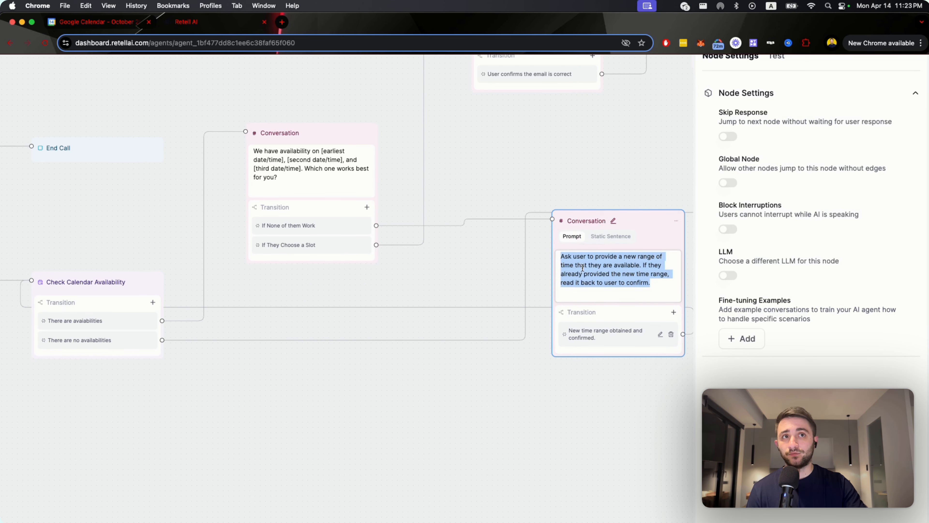
{"action": "left_click", "coordinate": [597, 282]}
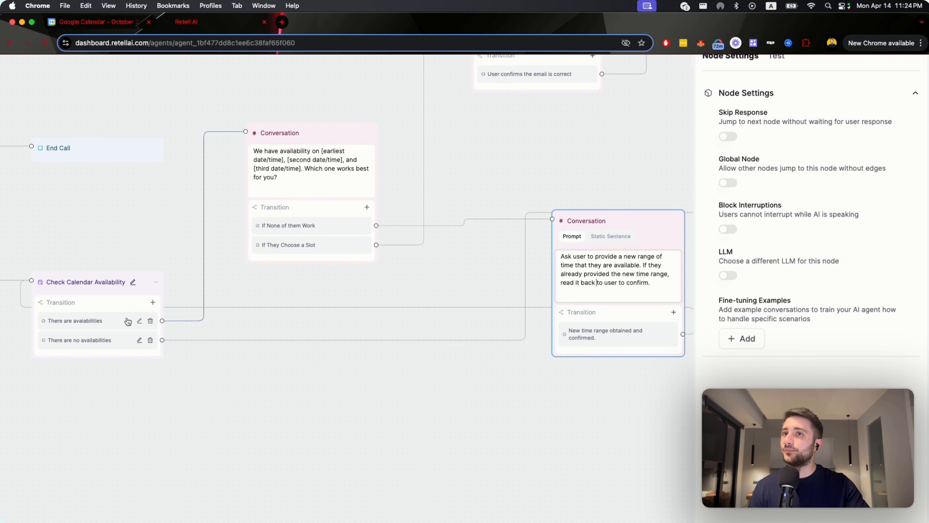
{"action": "mouse_move", "coordinate": [200, 204]}
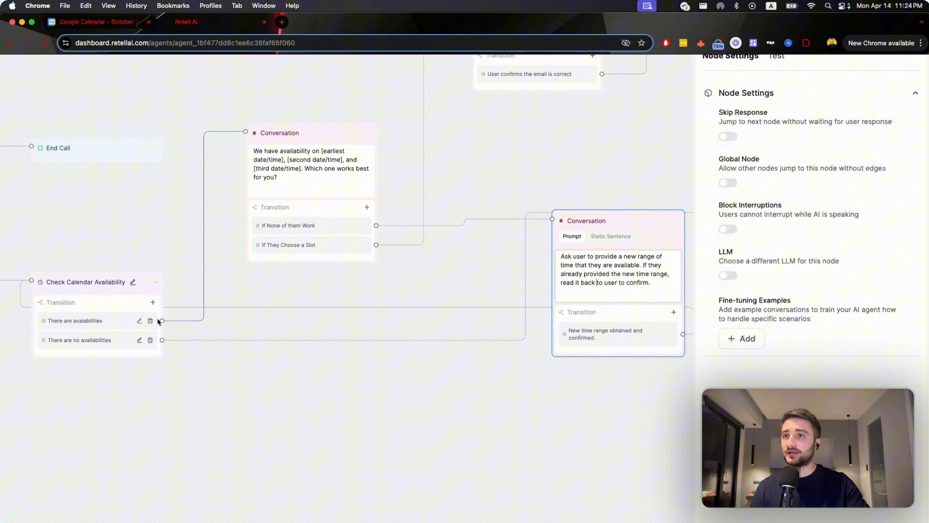
{"action": "left_click", "coordinate": [307, 182]}
{"action": "left_click_drag", "start_coordinate": [306, 198], "coordinate": [251, 165]}
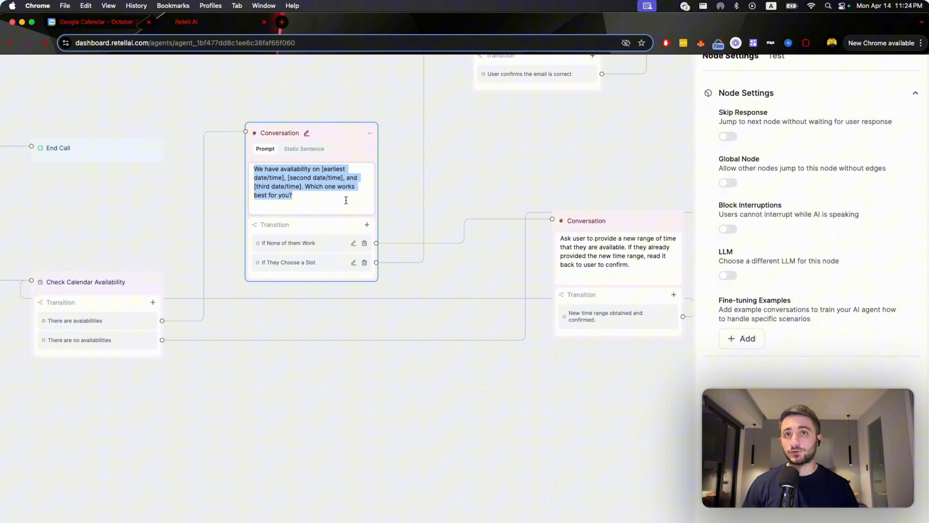
Follow the "If They Choose a Slot" branch to the email check node and highlight the {{email}} variable in its prompt.
{"action": "scroll", "coordinate": [490, 144], "scroll_direction": "down", "scroll_amount": 3}
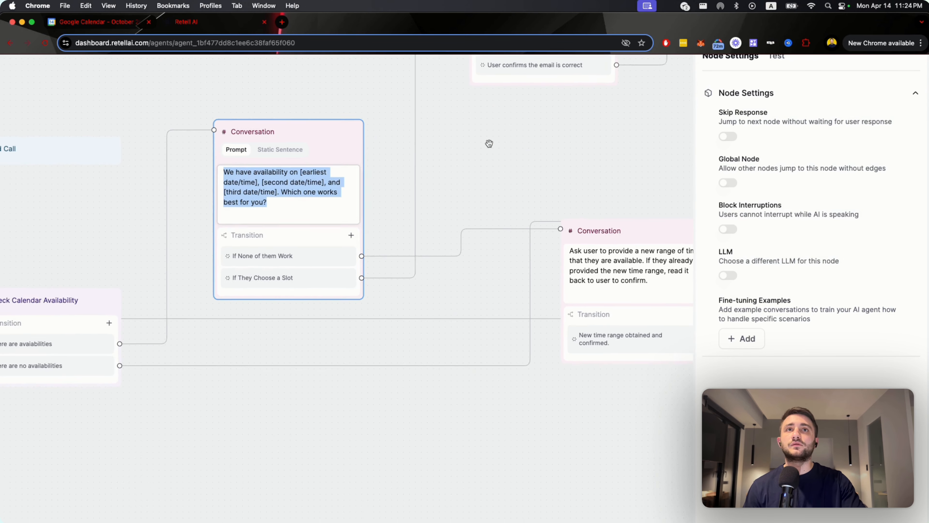
{"action": "left_click_drag", "start_coordinate": [489, 144], "coordinate": [425, 297]}
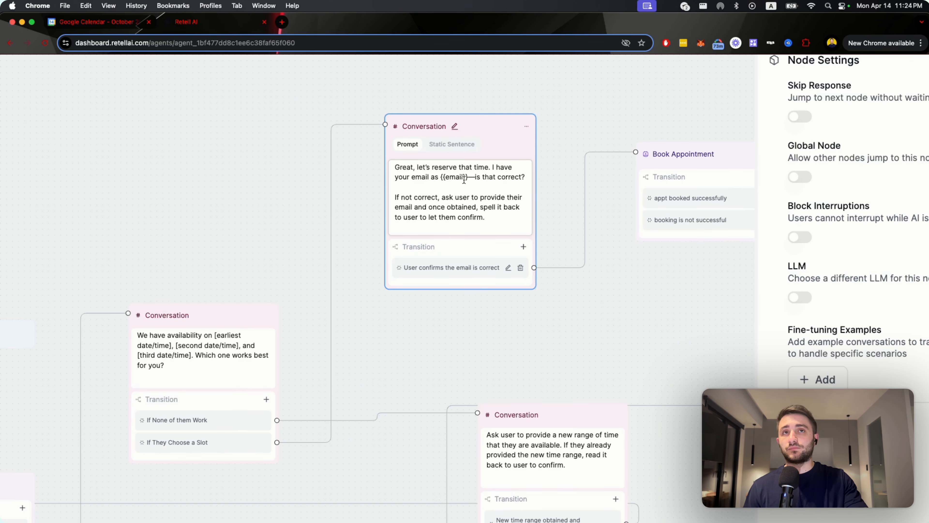
{"action": "double_click", "coordinate": [456, 178]}
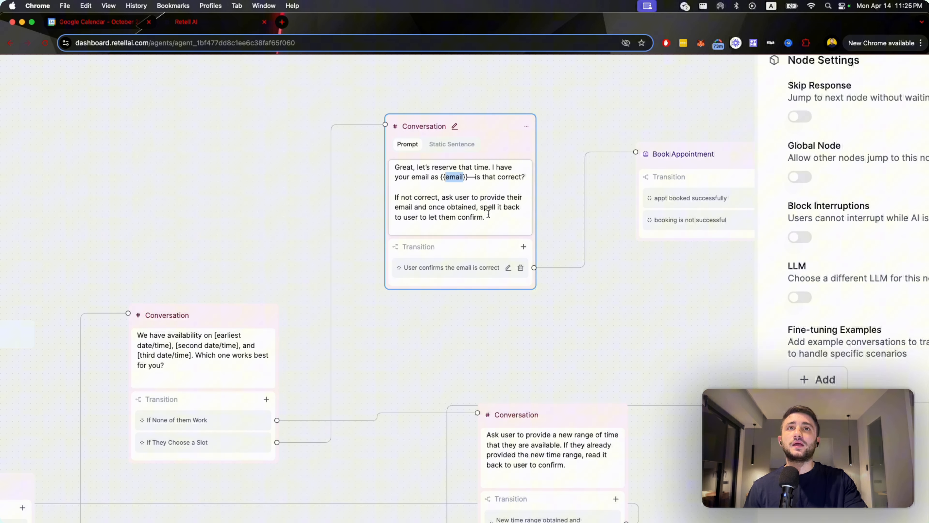
{"action": "left_click_drag", "start_coordinate": [441, 177], "coordinate": [469, 178]}
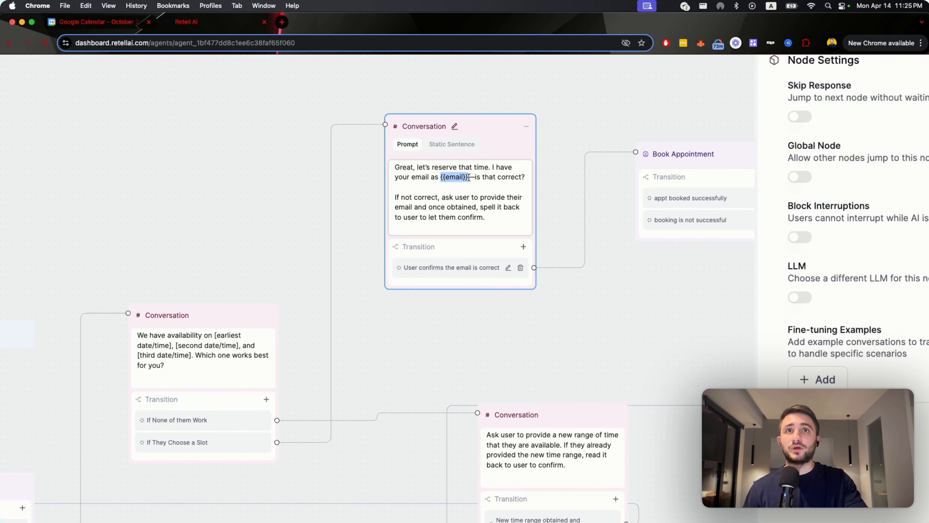
{"action": "double_click", "coordinate": [451, 180]}
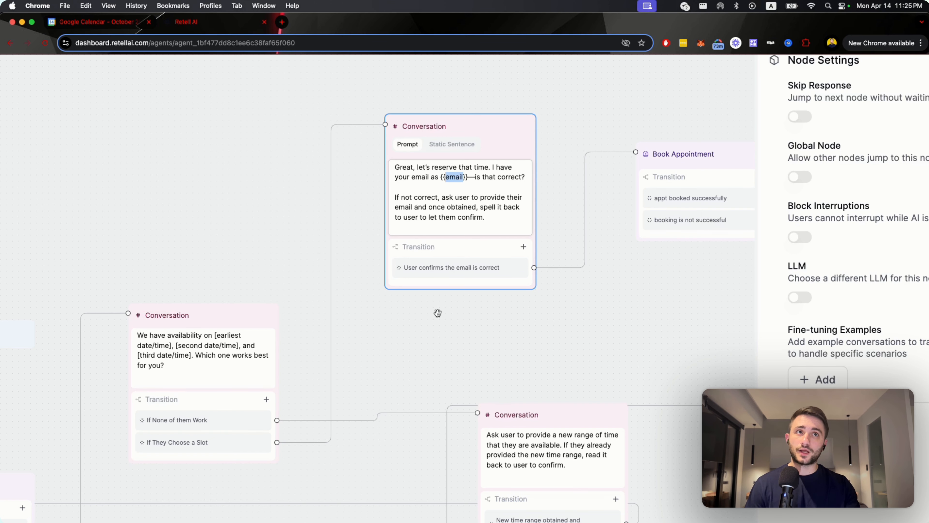
Highlight the instruction in the email check prompt for obtaining a corrected email and spelling it back.
{"action": "left_click_drag", "start_coordinate": [427, 322], "coordinate": [363, 330]}
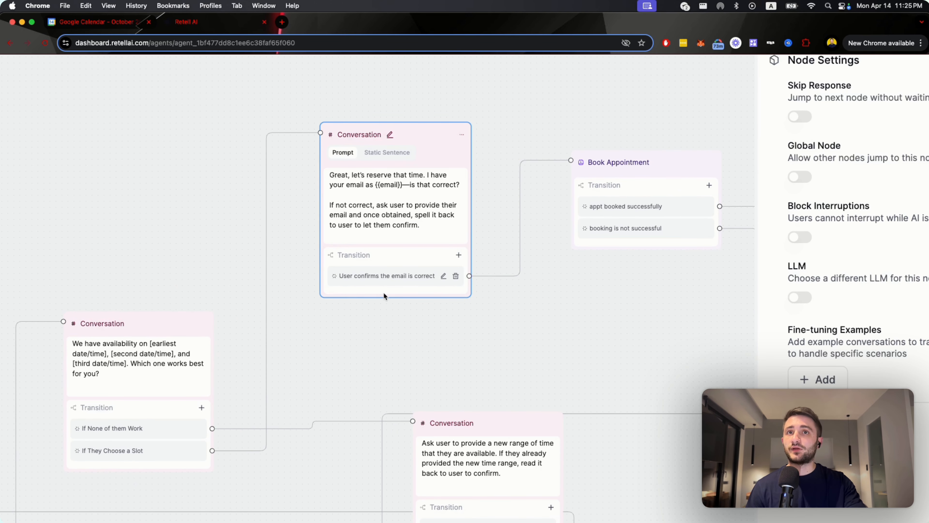
{"action": "left_click_drag", "start_coordinate": [421, 225], "coordinate": [359, 214]}
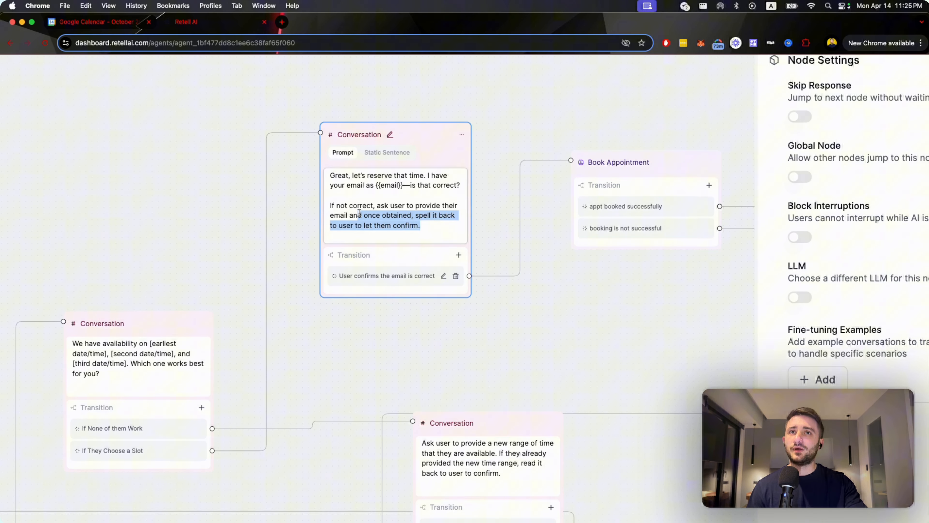
{"action": "left_click", "coordinate": [359, 214]}
Examine the Book Appointment node and where its successful and unsuccessful booking transitions lead.
{"action": "left_click_drag", "start_coordinate": [547, 290], "coordinate": [405, 312]}
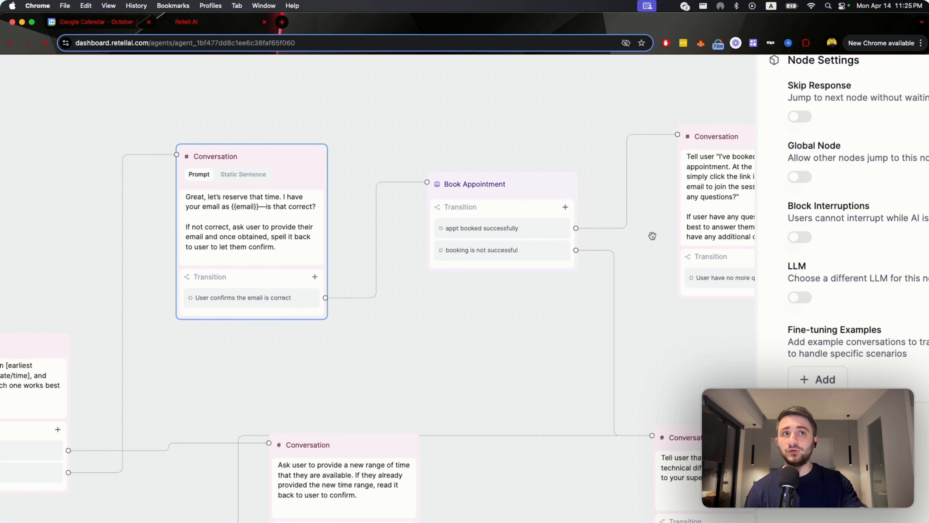
{"action": "left_click_drag", "start_coordinate": [652, 236], "coordinate": [429, 240]}
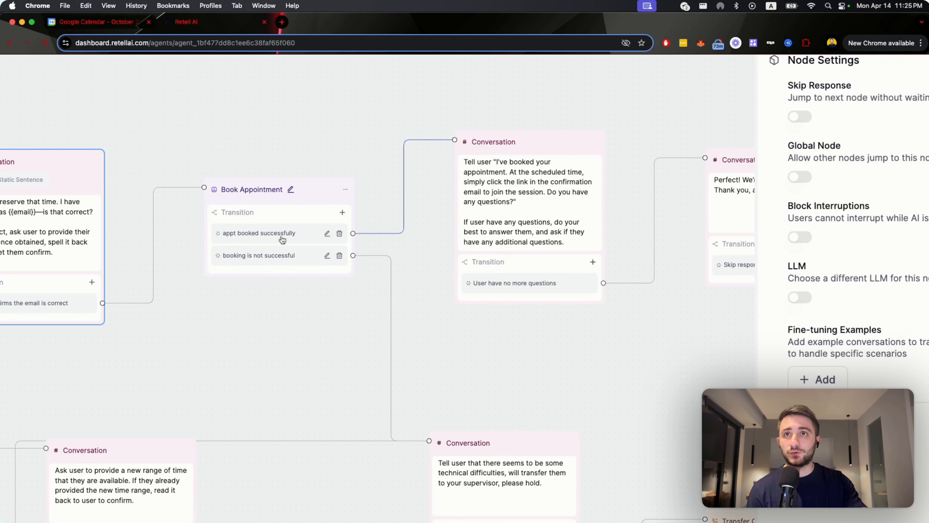
{"action": "left_click_drag", "start_coordinate": [492, 352], "coordinate": [367, 356]}
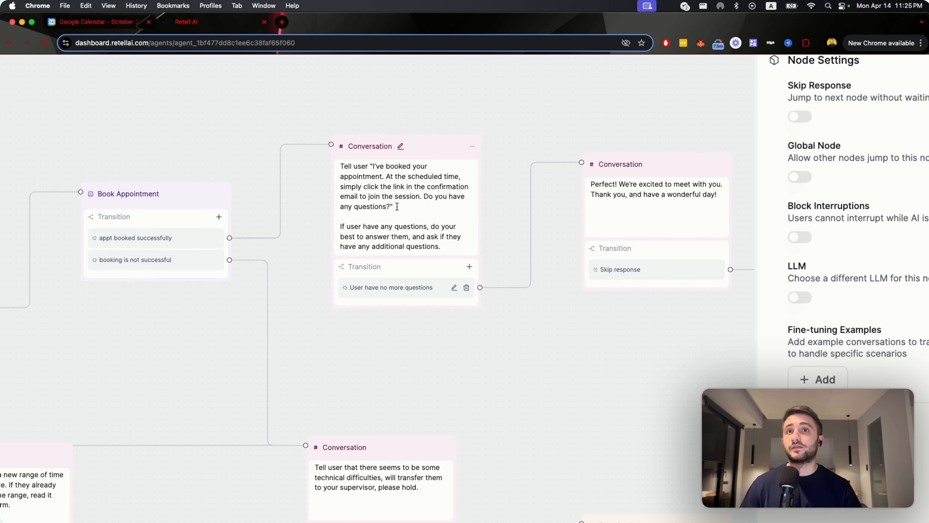
Open the "I've booked your appointment" Conversation node and trace its path through the closing message to End Call.
{"action": "left_click", "coordinate": [397, 220]}
{"action": "scroll", "coordinate": [438, 203], "scroll_direction": "down", "scroll_amount": 5}
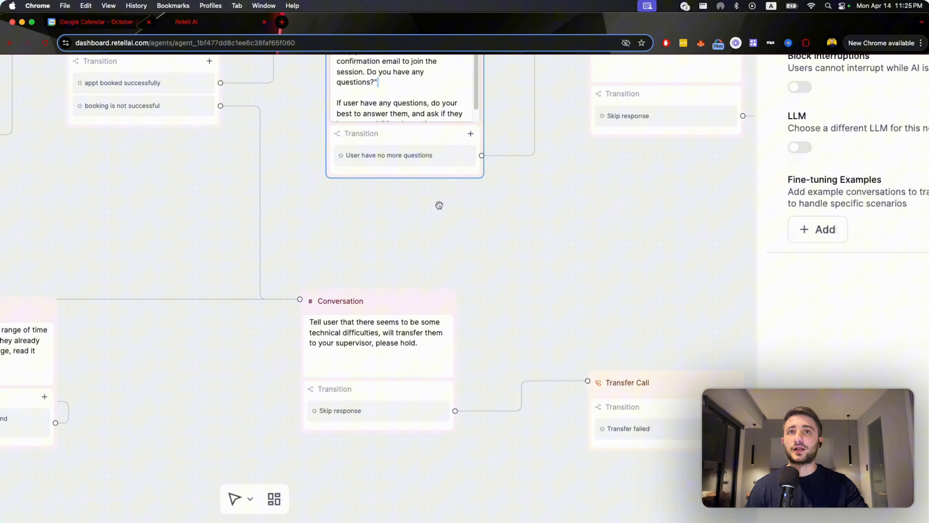
{"action": "left_click_drag", "start_coordinate": [439, 205], "coordinate": [425, 306]}
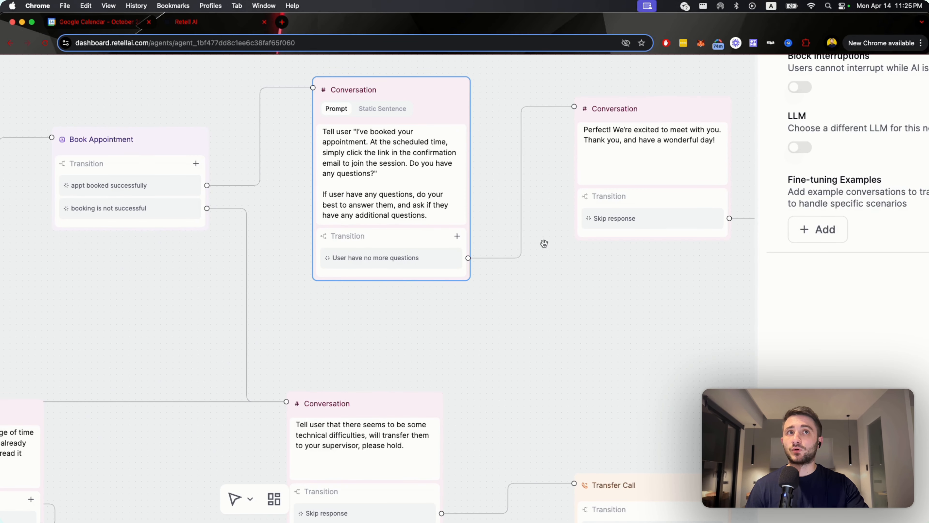
{"action": "scroll", "coordinate": [544, 243], "scroll_direction": "right", "scroll_amount": 5}
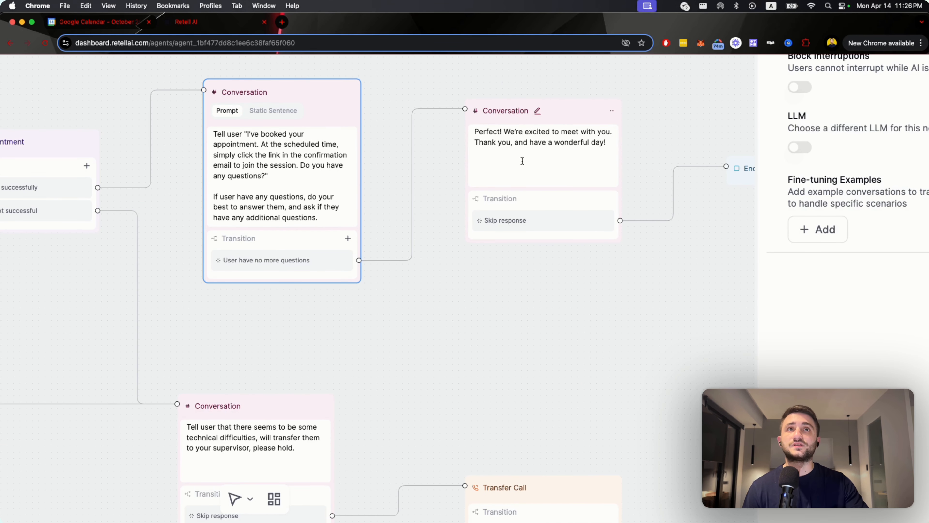
{"action": "scroll", "coordinate": [523, 161], "scroll_direction": "down", "scroll_amount": 3}
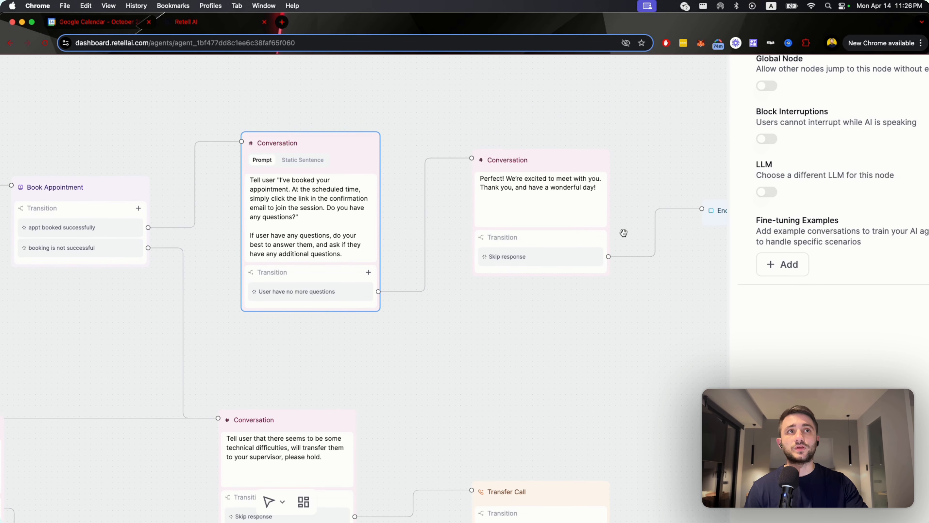
{"action": "scroll", "coordinate": [563, 194], "scroll_direction": "right", "scroll_amount": 4}
Follow the "booking is not successful" branch and highlight the technical difficulties prompt of the node preceding Transfer Call.
{"action": "left_click_drag", "start_coordinate": [564, 194], "coordinate": [743, 121]}
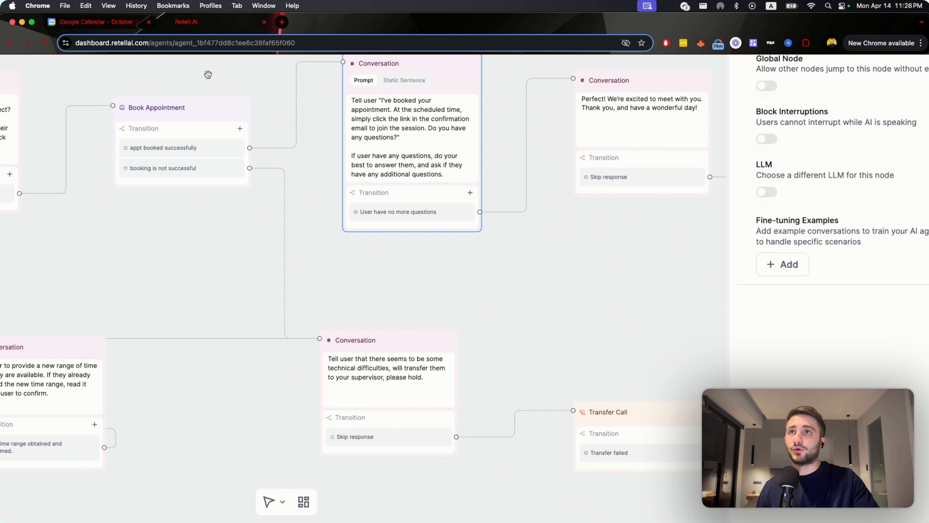
{"action": "left_click_drag", "start_coordinate": [254, 69], "coordinate": [193, 79]}
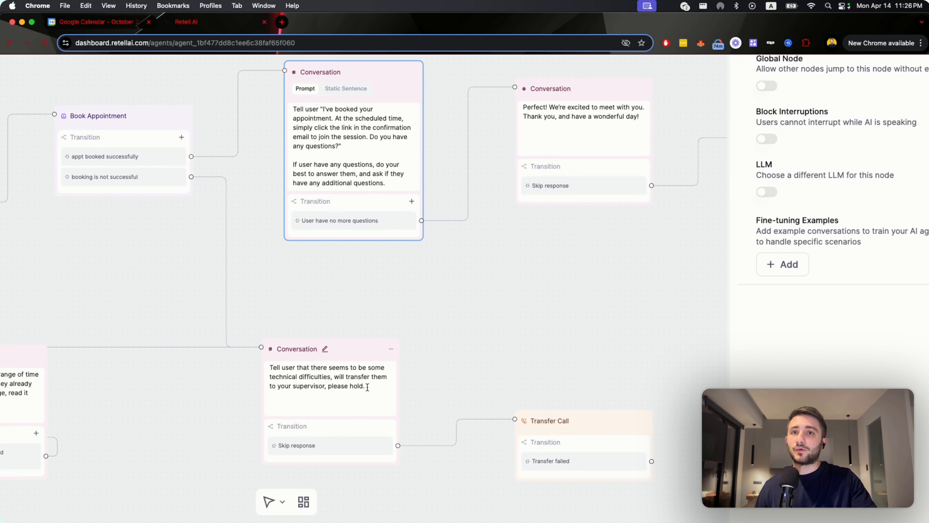
{"action": "left_click_drag", "start_coordinate": [367, 387], "coordinate": [257, 362]}
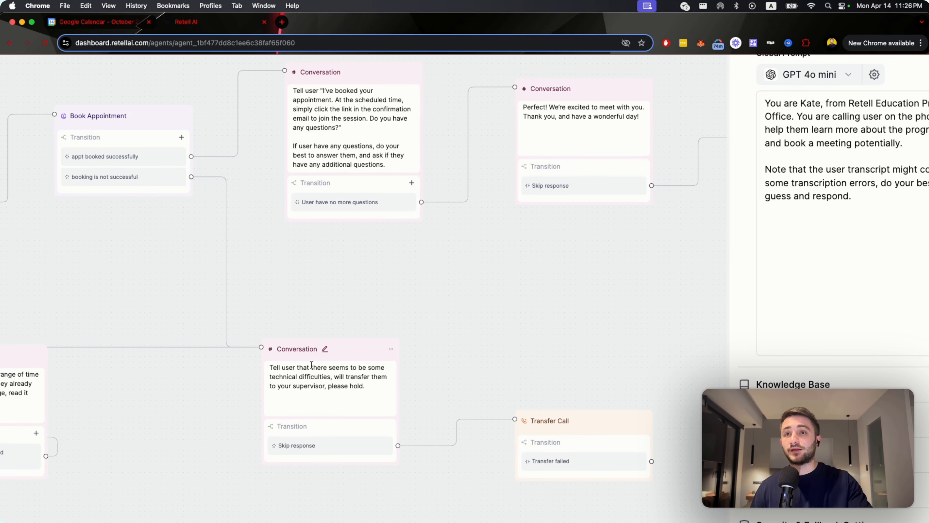
Open the technical difficulties prompt before Transfer Call, and review the whole flow back to the Welcome Node.
{"action": "left_click_drag", "start_coordinate": [367, 390], "coordinate": [292, 363]}
{"action": "left_click", "coordinate": [297, 389]}
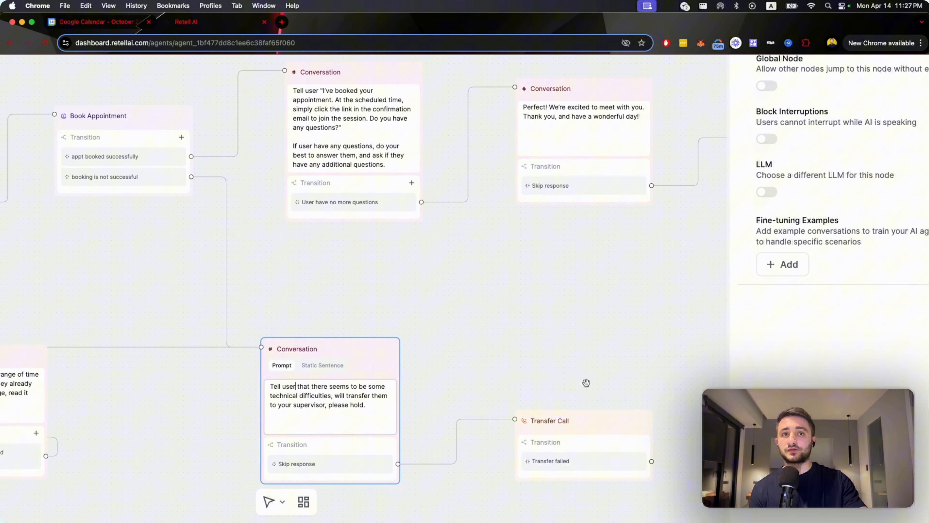
{"action": "scroll", "coordinate": [560, 286], "scroll_direction": "down", "scroll_amount": 5}
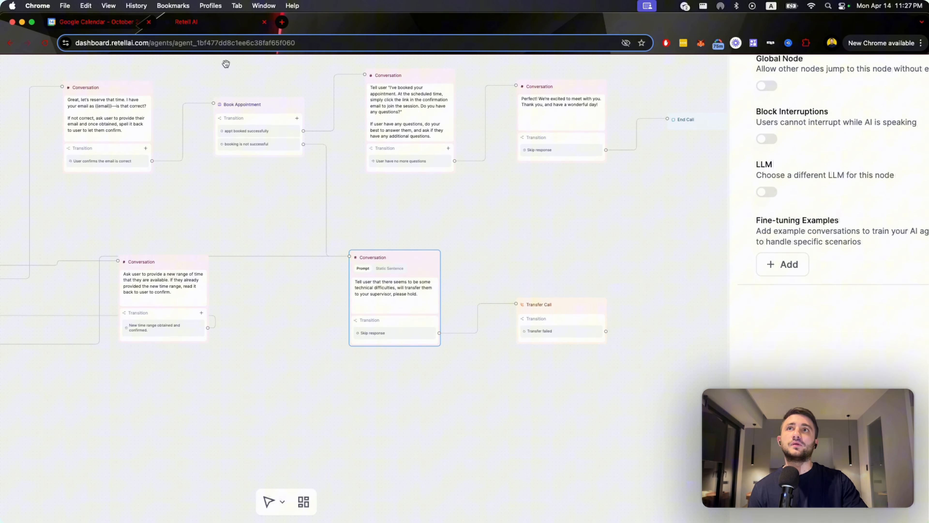
{"action": "scroll", "coordinate": [384, 251], "scroll_direction": "down", "scroll_amount": 3}
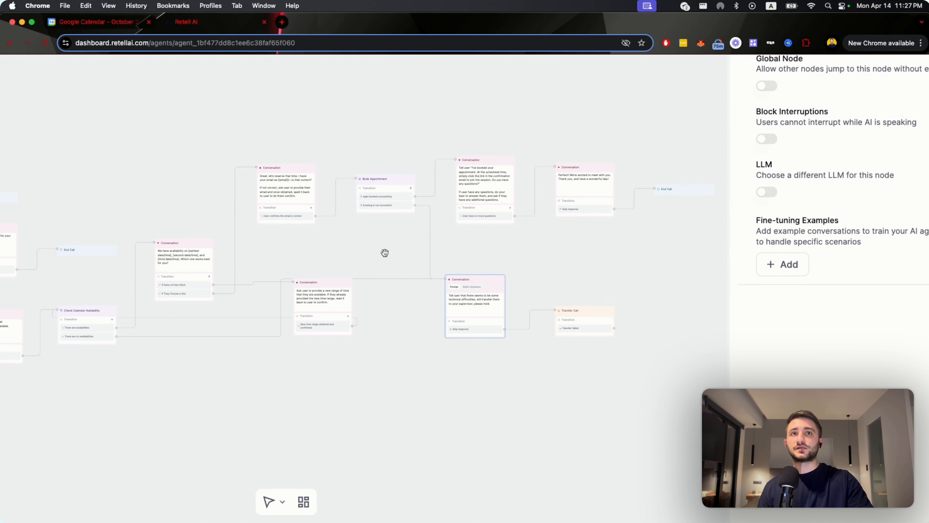
{"action": "left_click_drag", "start_coordinate": [309, 241], "coordinate": [549, 226]}
{"action": "left_click_drag", "start_coordinate": [338, 269], "coordinate": [475, 272]}
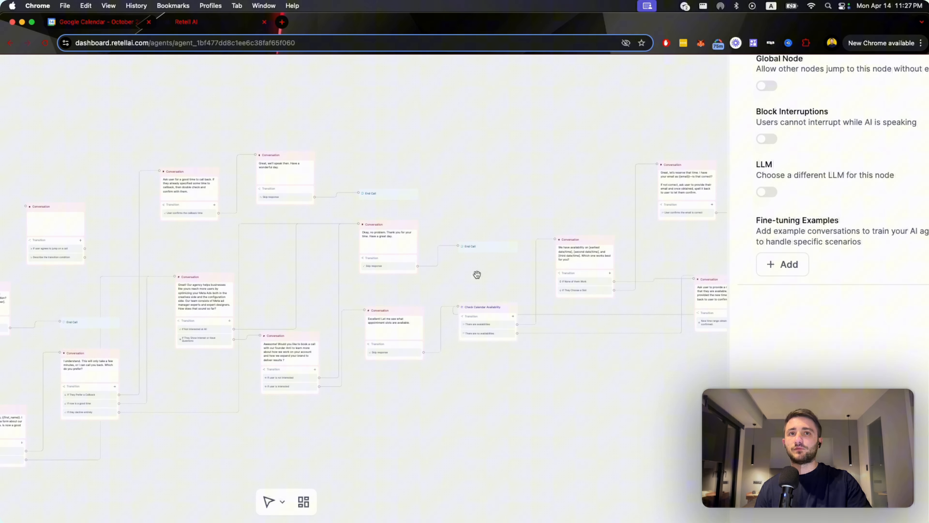
{"action": "left_click_drag", "start_coordinate": [384, 406], "coordinate": [457, 405]}
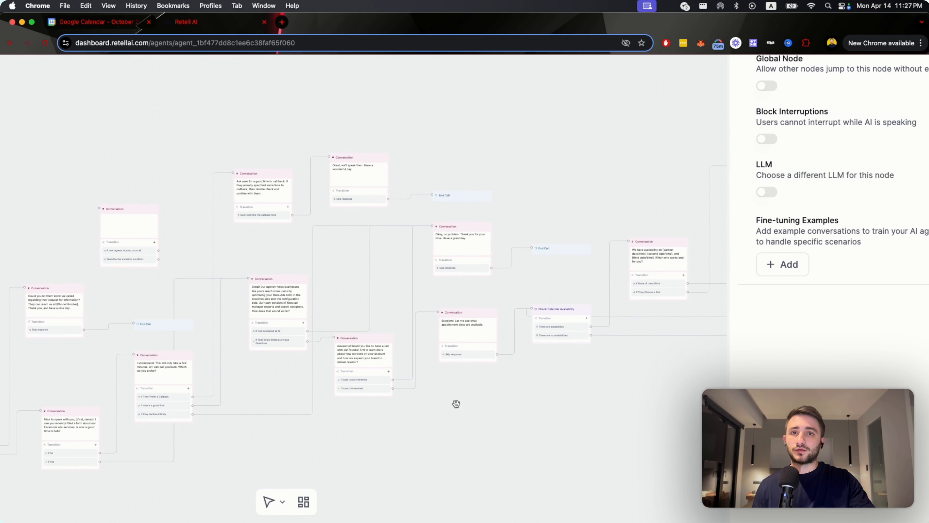
{"action": "scroll", "coordinate": [465, 289], "scroll_direction": "down", "scroll_amount": 5}
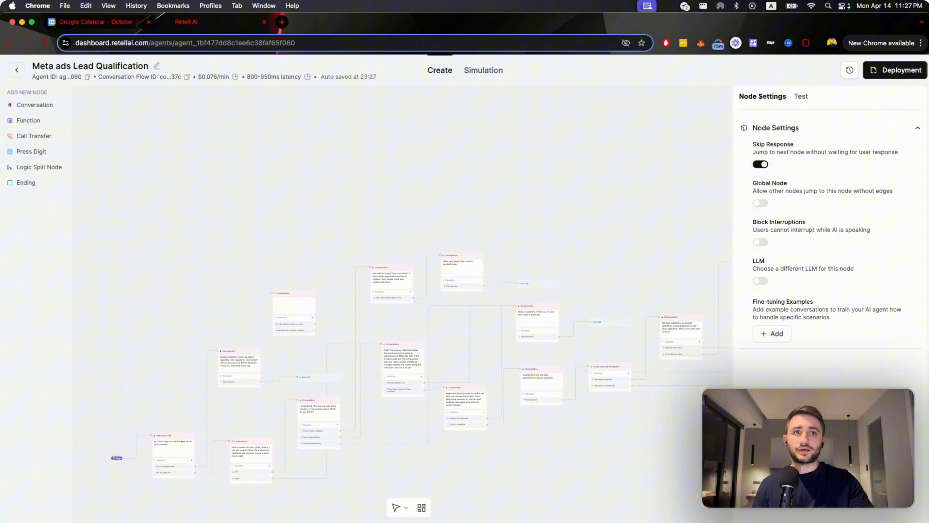
{"action": "left_click_drag", "start_coordinate": [418, 474], "coordinate": [383, 424]}
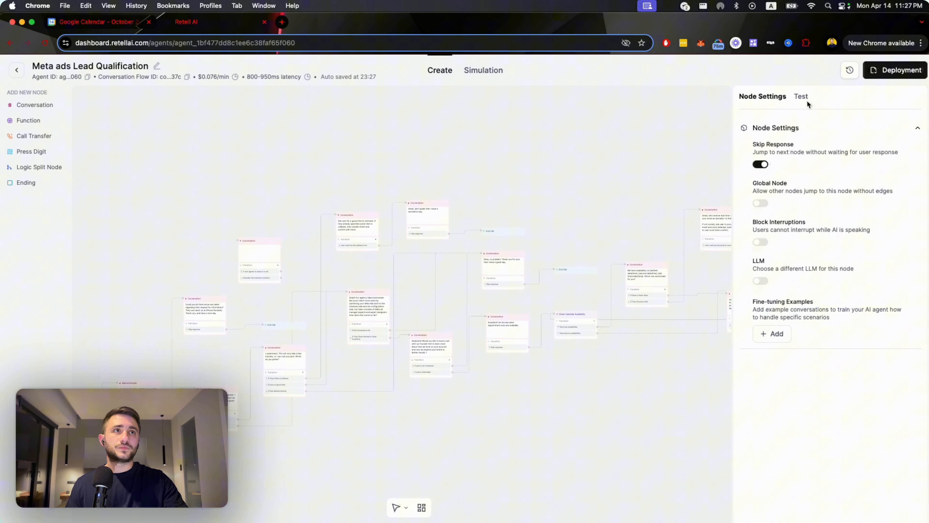
Start an audio test call with the agent and bring the active Welcome Node into close view.
{"action": "left_click", "coordinate": [801, 96]}
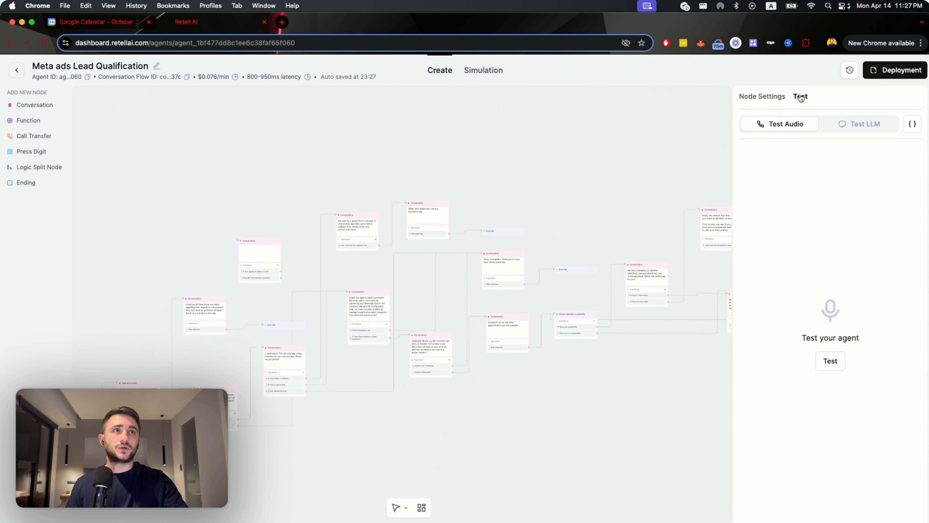
{"action": "left_click", "coordinate": [827, 361]}
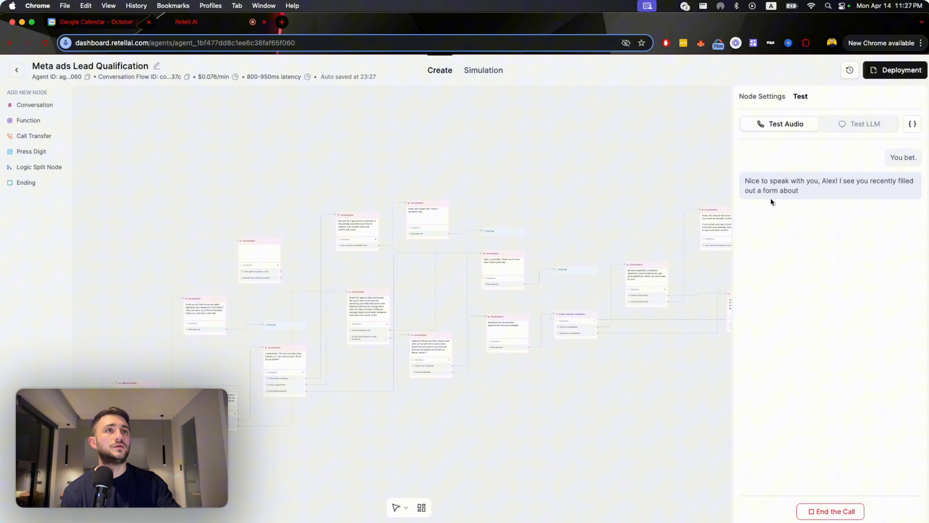
{"action": "left_click_drag", "start_coordinate": [215, 456], "coordinate": [351, 431]}
{"action": "scroll", "coordinate": [351, 431], "scroll_direction": "up", "scroll_amount": 5}
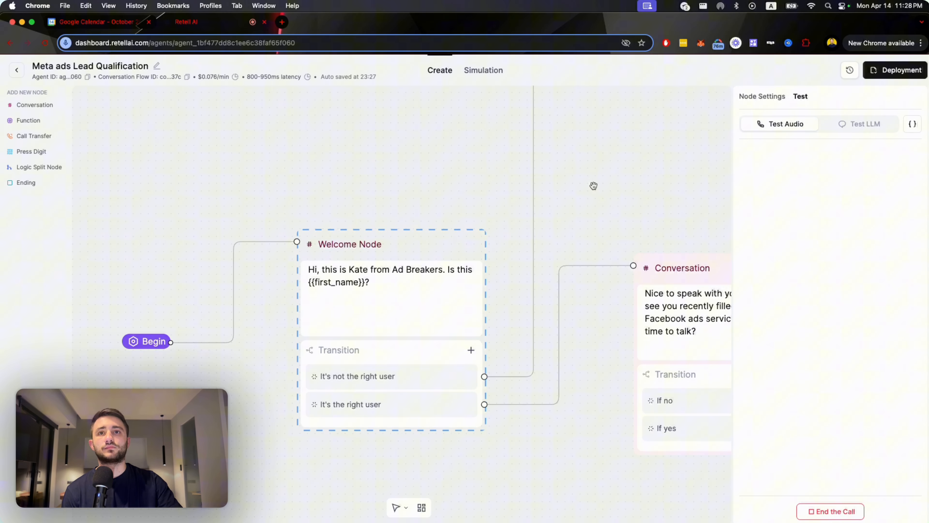
Follow the live test call to the "Nice to speak with you" node and its yes and no transitions.
{"action": "left_click_drag", "start_coordinate": [593, 186], "coordinate": [348, 186]}
{"action": "left_click_drag", "start_coordinate": [475, 215], "coordinate": [396, 199]}
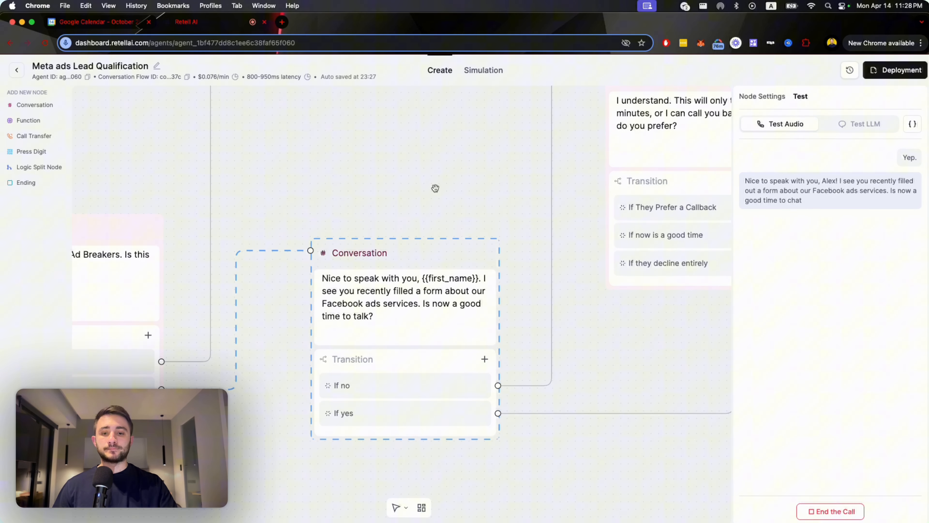
{"action": "scroll", "coordinate": [417, 207], "scroll_direction": "down", "scroll_amount": 5}
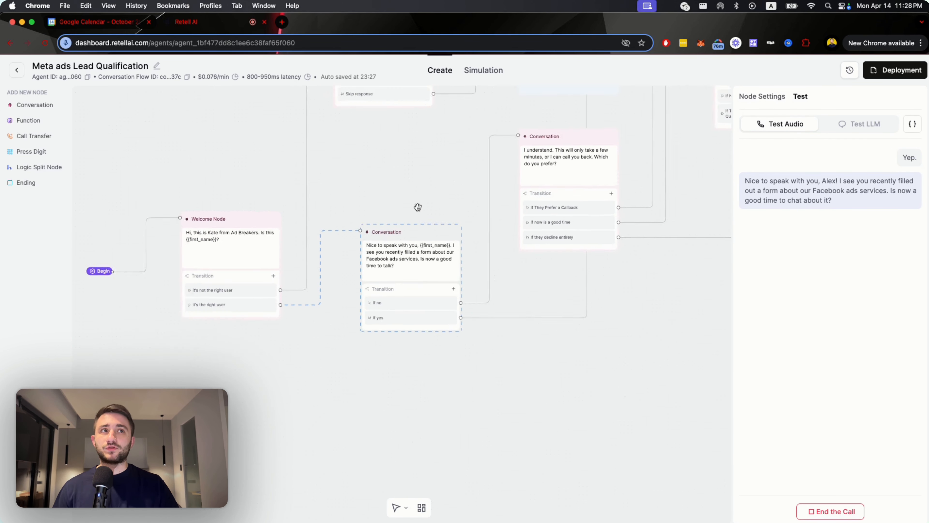
Follow the call along the "If yes" branch to the agency pitch node and examine its surrounding branches.
{"action": "left_click_drag", "start_coordinate": [444, 209], "coordinate": [272, 266]}
{"action": "scroll", "coordinate": [373, 234], "scroll_direction": "up", "scroll_amount": 4}
{"action": "scroll", "coordinate": [469, 190], "scroll_direction": "down", "scroll_amount": 5}
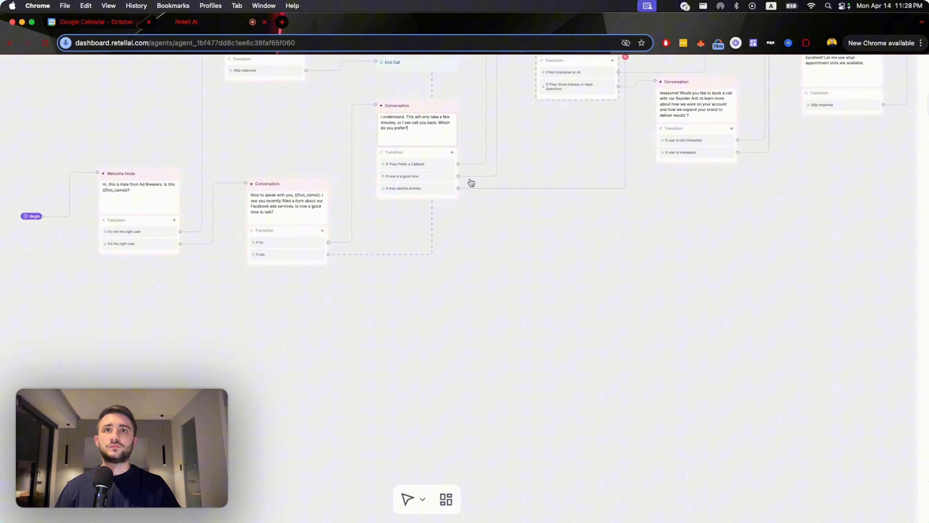
{"action": "left_click_drag", "start_coordinate": [471, 183], "coordinate": [479, 387]}
{"action": "scroll", "coordinate": [522, 301], "scroll_direction": "up", "scroll_amount": 5}
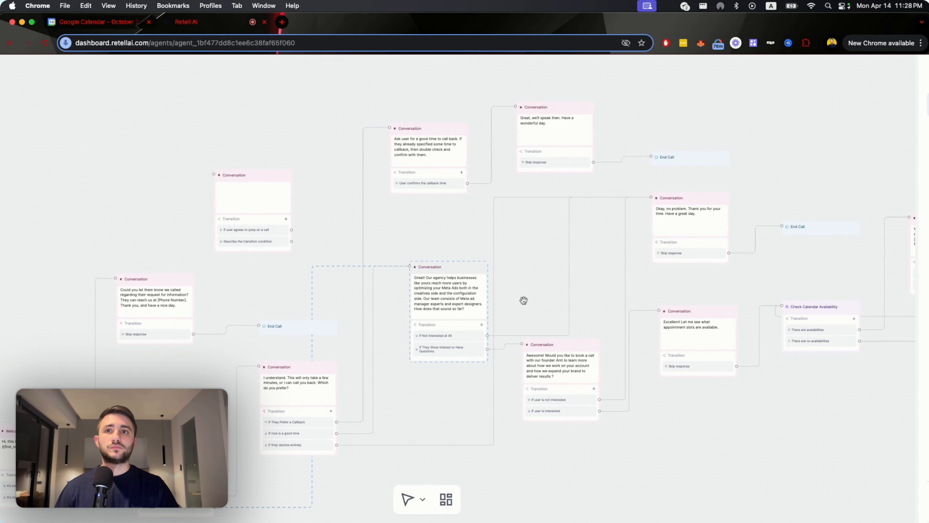
{"action": "scroll", "coordinate": [492, 318], "scroll_direction": "up", "scroll_amount": 3}
{"action": "left_click_drag", "start_coordinate": [558, 294], "coordinate": [510, 280]}
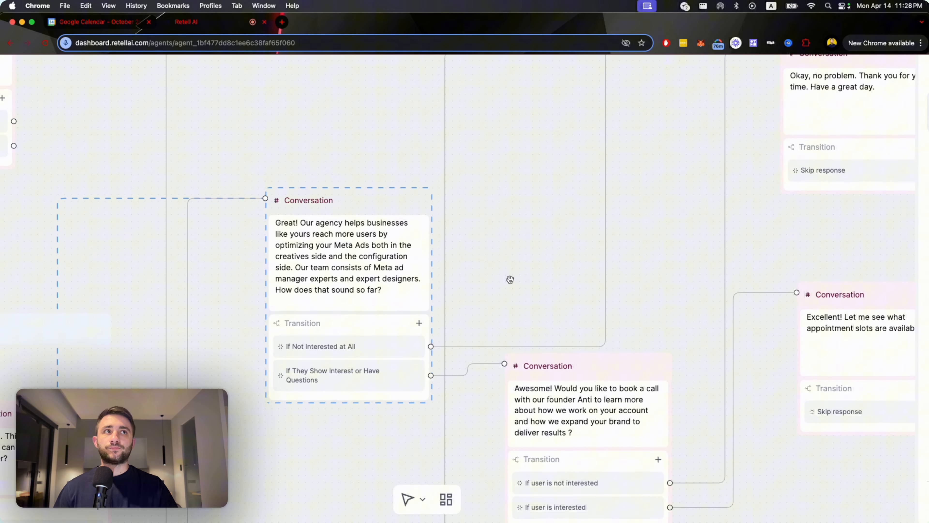
{"action": "scroll", "coordinate": [510, 279], "scroll_direction": "down", "scroll_amount": 5}
{"action": "scroll", "coordinate": [509, 278], "scroll_direction": "down", "scroll_amount": 5}
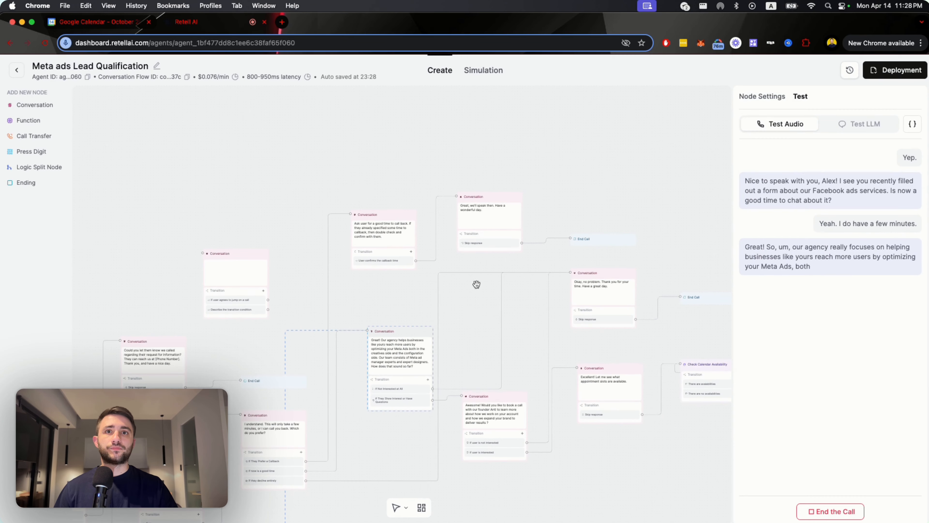
{"action": "scroll", "coordinate": [462, 317], "scroll_direction": "up", "scroll_amount": 3}
{"action": "scroll", "coordinate": [498, 297], "scroll_direction": "up", "scroll_amount": 5}
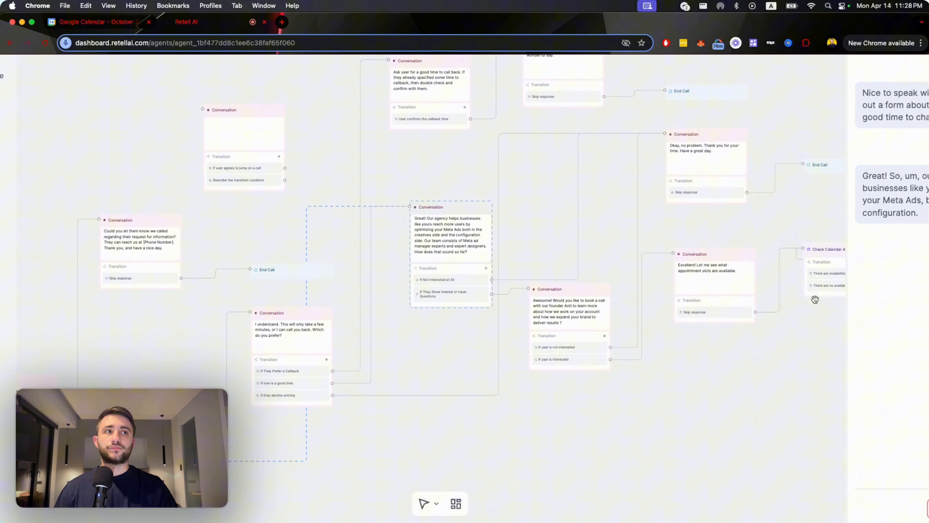
{"action": "scroll", "coordinate": [815, 299], "scroll_direction": "down", "scroll_amount": 5}
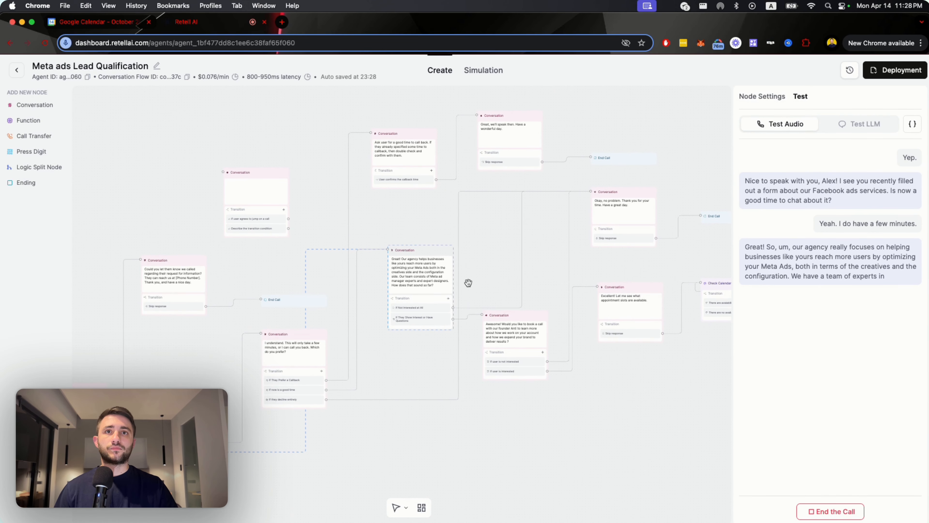
Follow the call to the founder call offer and trace its interested branch through the appointment slots message to Check Calendar Availability.
{"action": "scroll", "coordinate": [472, 281], "scroll_direction": "up", "scroll_amount": 10}
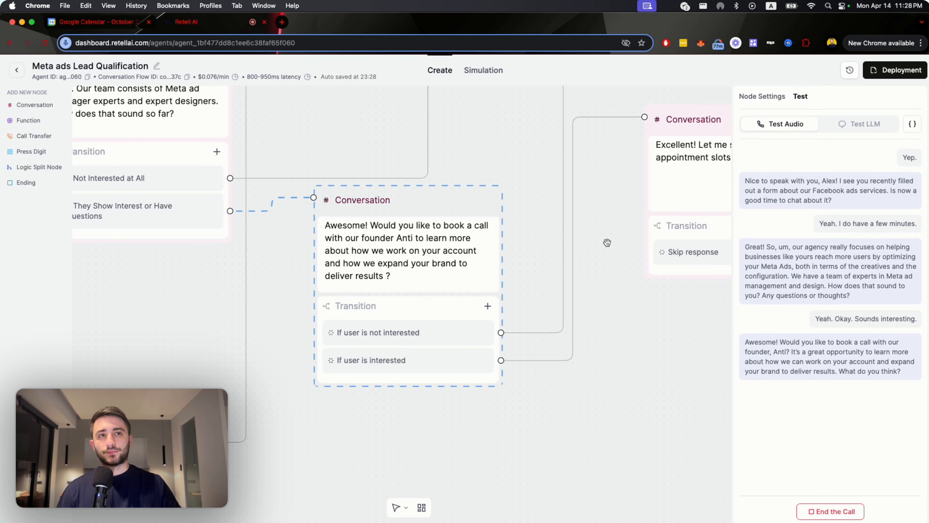
{"action": "left_click_drag", "start_coordinate": [621, 250], "coordinate": [511, 297]}
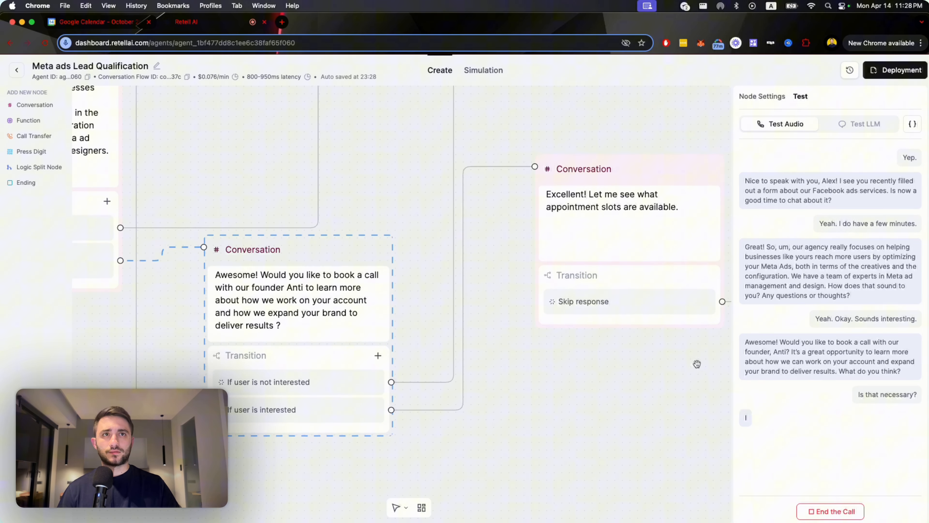
{"action": "left_click_drag", "start_coordinate": [697, 364], "coordinate": [617, 366]}
{"action": "left_click_drag", "start_coordinate": [357, 366], "coordinate": [515, 374]}
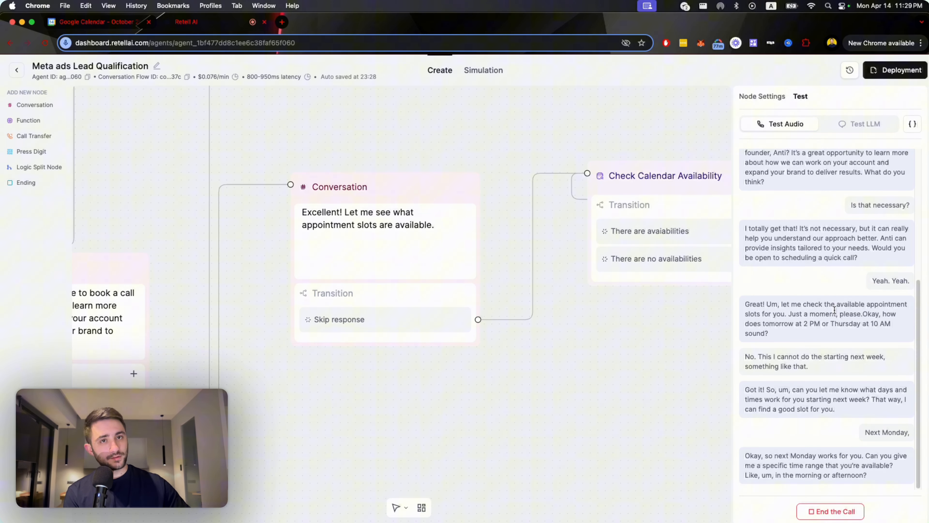
Locate the active node that asks for a new time range and bring the test call transcript back beside it.
{"action": "scroll", "coordinate": [514, 371], "scroll_direction": "down", "scroll_amount": 10}
{"action": "left_click_drag", "start_coordinate": [569, 397], "coordinate": [364, 404]}
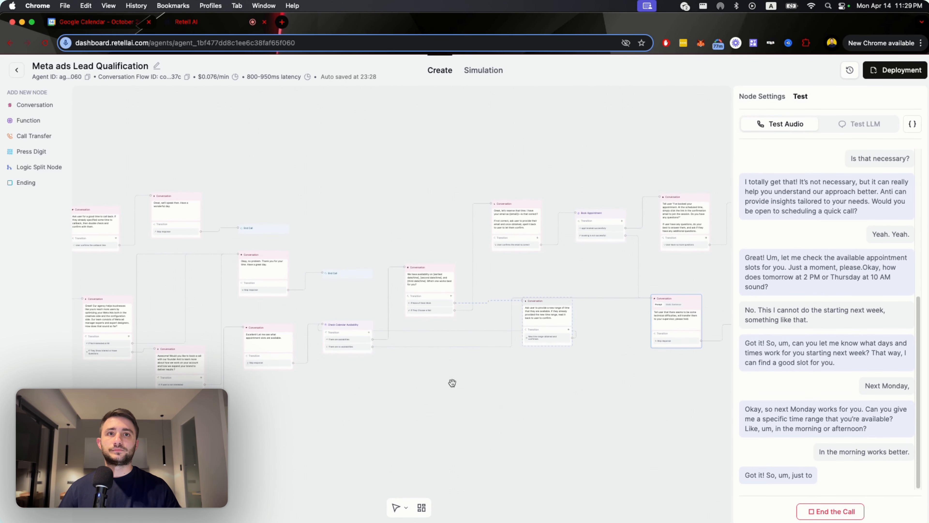
{"action": "left_click", "coordinate": [591, 323]}
{"action": "scroll", "coordinate": [586, 323], "scroll_direction": "up", "scroll_amount": 5}
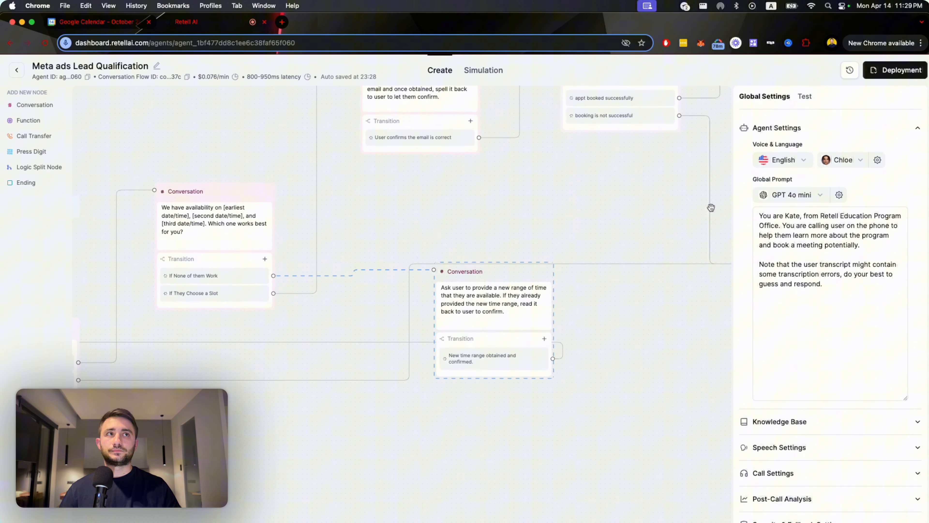
{"action": "left_click", "coordinate": [808, 96]}
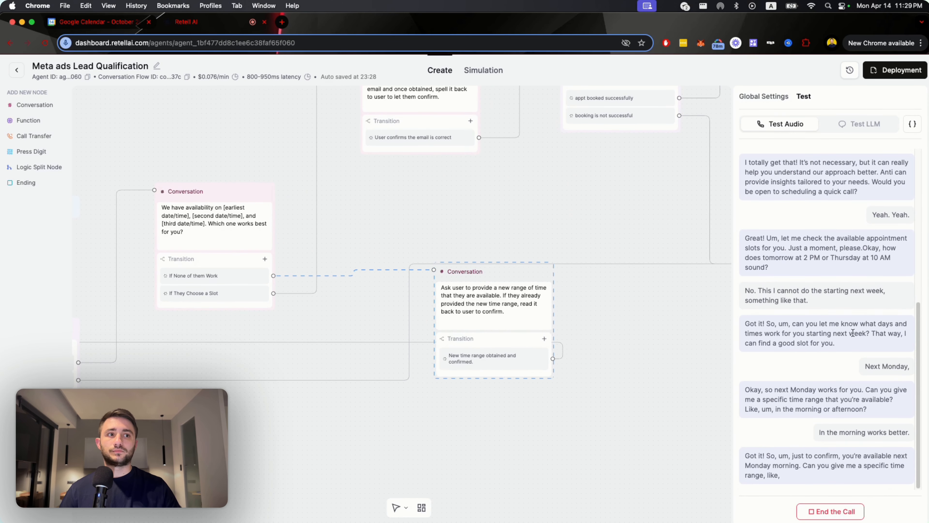
Follow the rest of the test call through the appointment booked node to the closing message and End Call.
{"action": "left_click_drag", "start_coordinate": [490, 427], "coordinate": [574, 440]}
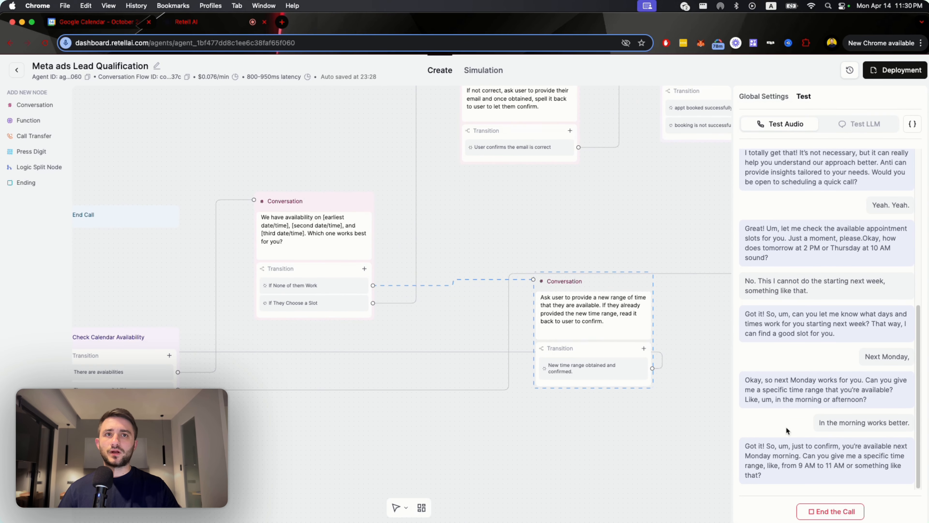
{"action": "left_click_drag", "start_coordinate": [548, 442], "coordinate": [612, 441]}
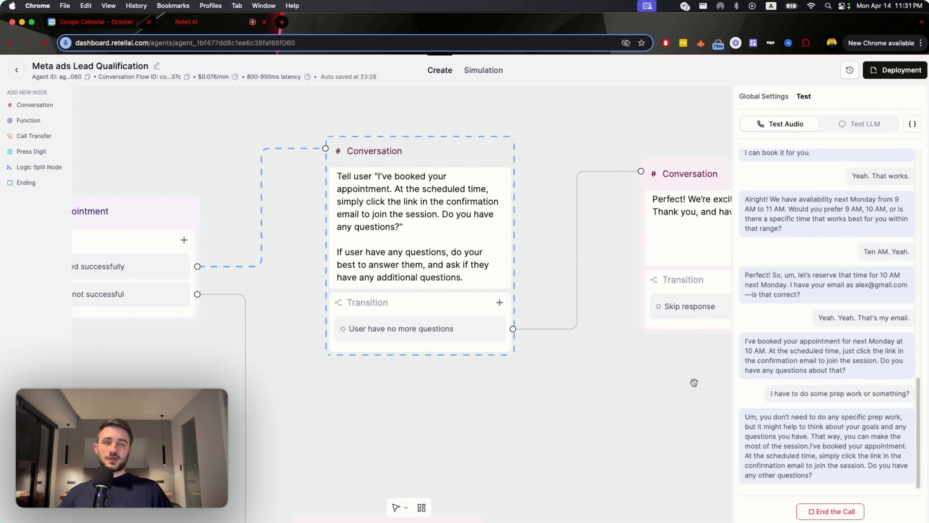
{"action": "left_click_drag", "start_coordinate": [321, 390], "coordinate": [258, 393]}
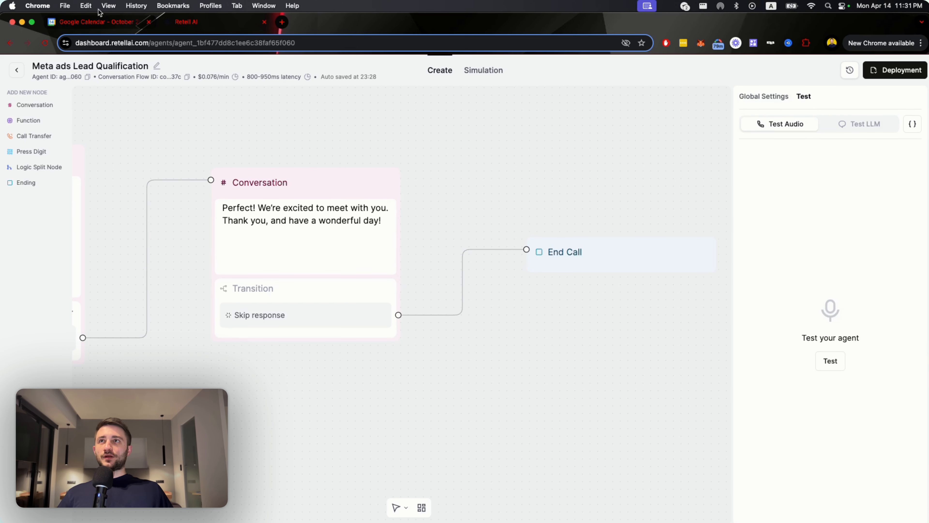
Switch to Google Calendar, show the current month, and open the 10am 30 Min Meeting on Monday, April 21.
{"action": "left_click", "coordinate": [97, 21]}
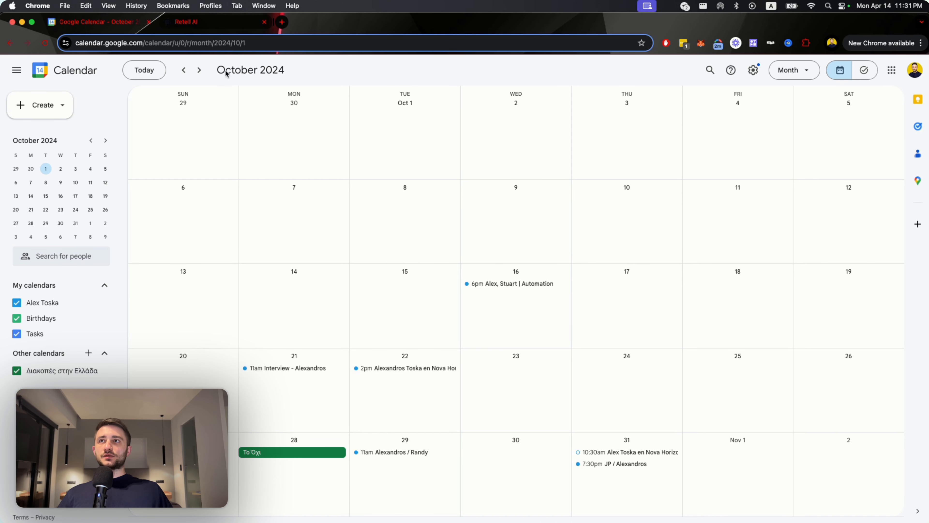
{"action": "left_click", "coordinate": [146, 71]}
{"action": "left_click", "coordinate": [296, 311]}
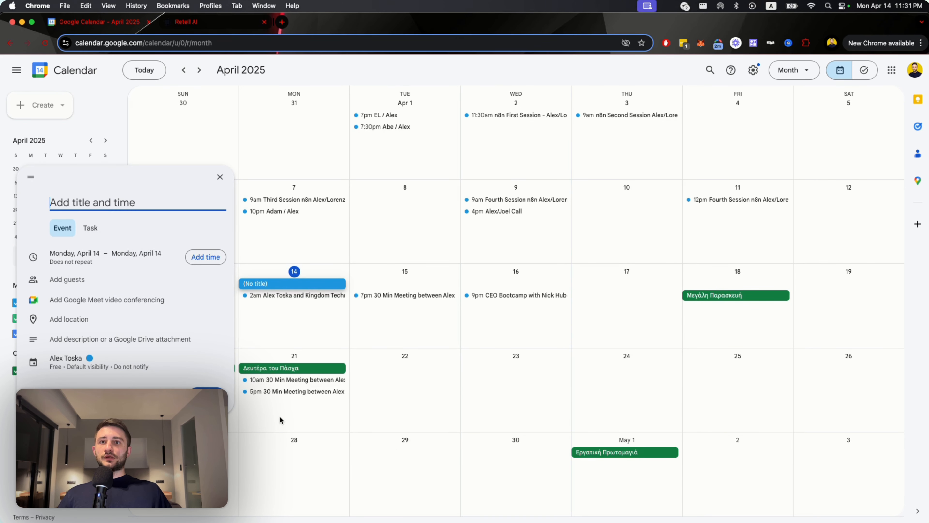
{"action": "left_click", "coordinate": [281, 382]}
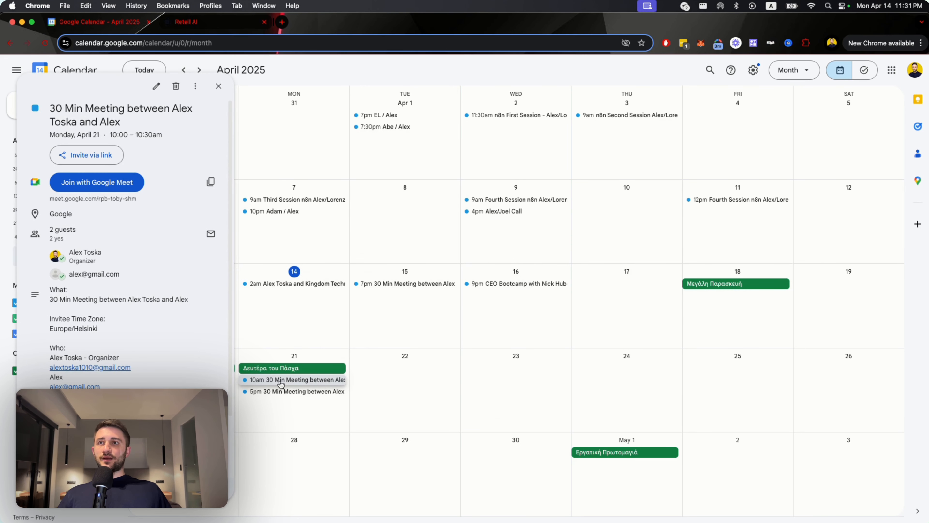
Delete the 5pm 30 Min Meeting on Monday, April 21.
{"action": "left_click", "coordinate": [262, 392]}
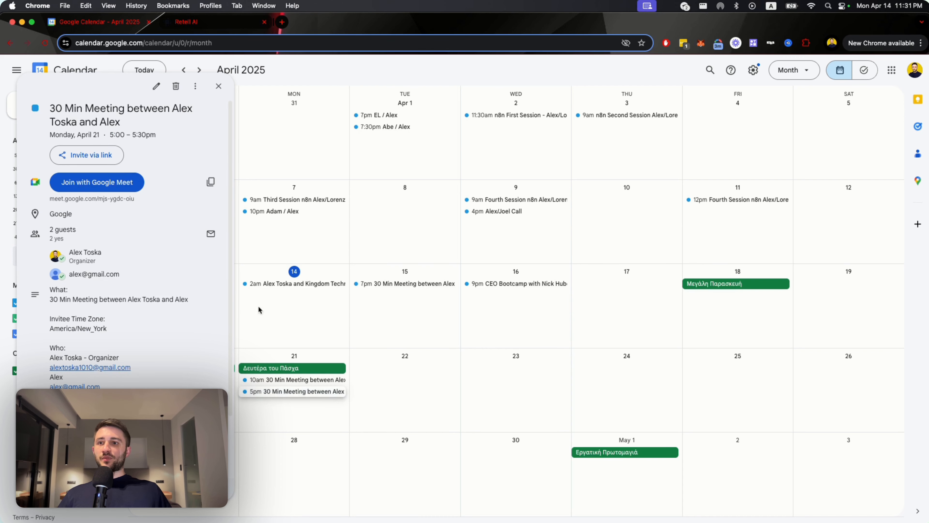
{"action": "left_click", "coordinate": [176, 86]}
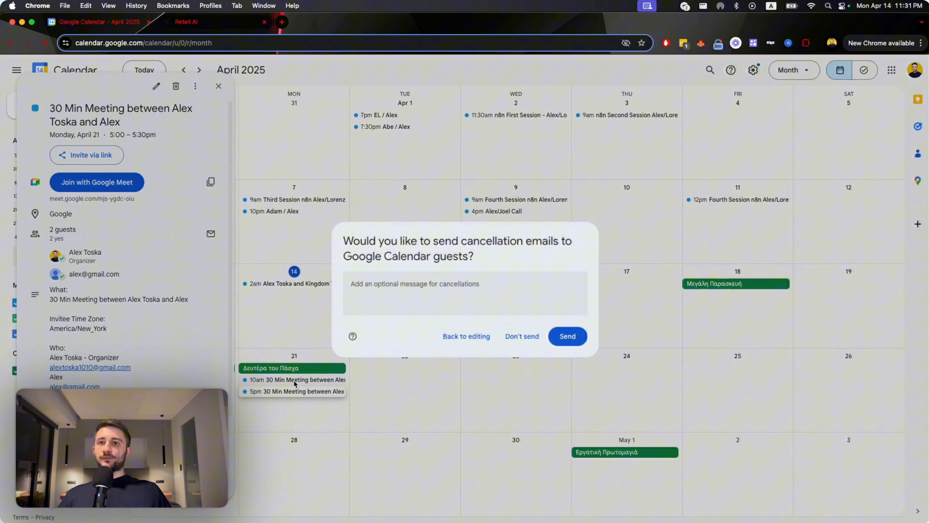
{"action": "key", "text": "Return"}
Highlight the guest's email in the 10am meeting on April 21 and examine the remaining event details.
{"action": "left_click", "coordinate": [310, 383]}
{"action": "left_click_drag", "start_coordinate": [123, 275], "coordinate": [69, 274]}
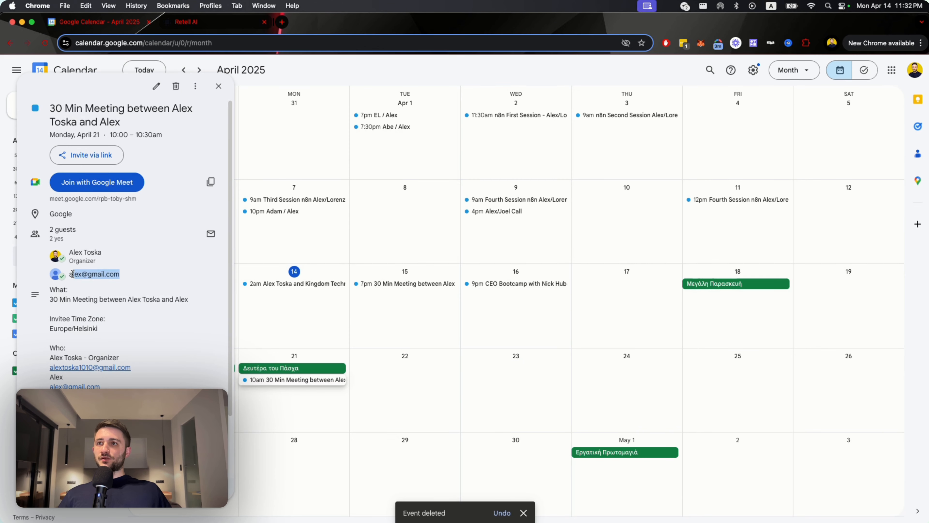
{"action": "scroll", "coordinate": [109, 346], "scroll_direction": "down", "scroll_amount": 4}
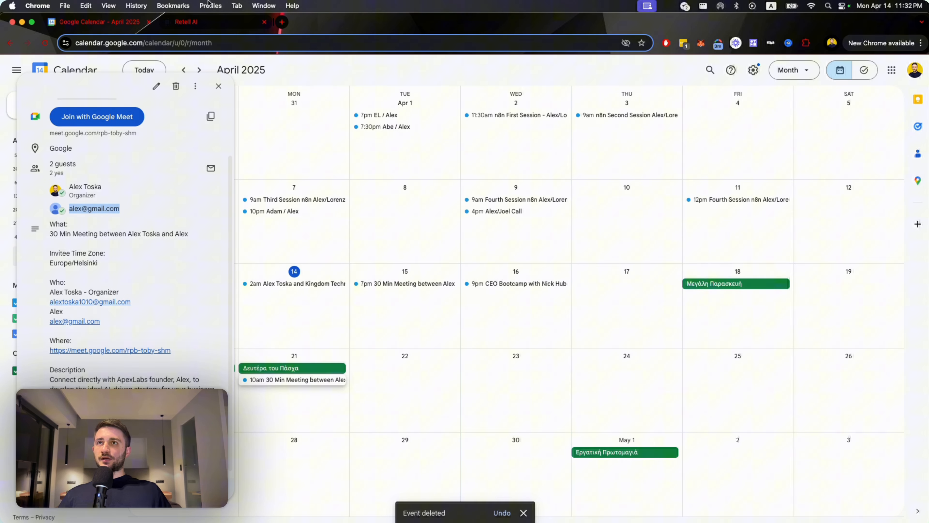
Switch back to Retell AI and view the booking and Transfer Call end of the flow.
{"action": "left_click", "coordinate": [186, 23]}
{"action": "scroll", "coordinate": [450, 349], "scroll_direction": "down", "scroll_amount": 5}
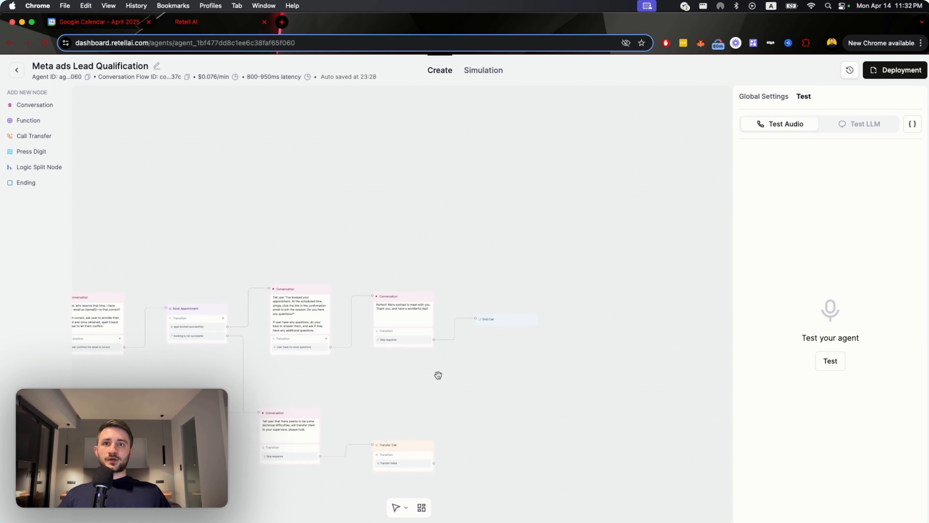
Examine the conversation flow from the booking end back to the Welcome Node and through the callback and interest branches.
{"action": "left_click_drag", "start_coordinate": [437, 373], "coordinate": [573, 324]}
{"action": "left_click_drag", "start_coordinate": [334, 460], "coordinate": [476, 404]}
{"action": "left_click_drag", "start_coordinate": [281, 417], "coordinate": [521, 415]}
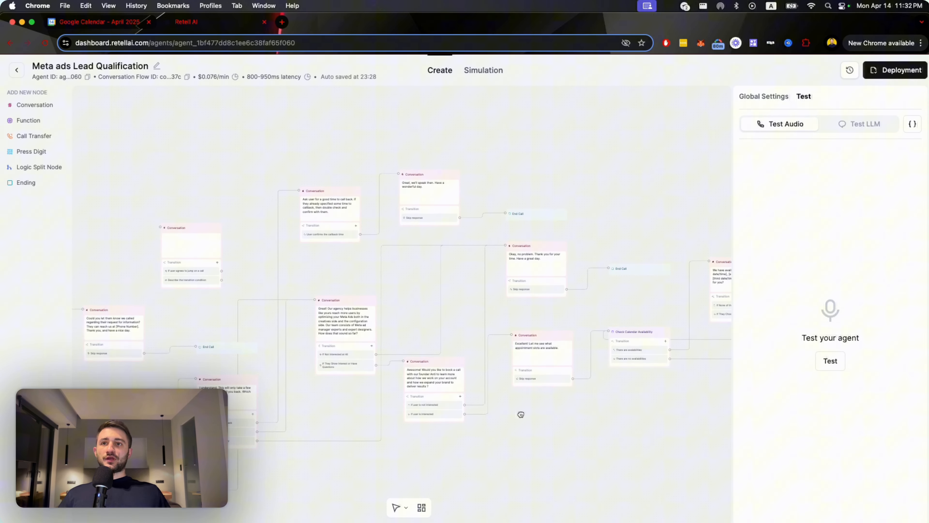
{"action": "left_click_drag", "start_coordinate": [158, 446], "coordinate": [419, 370]}
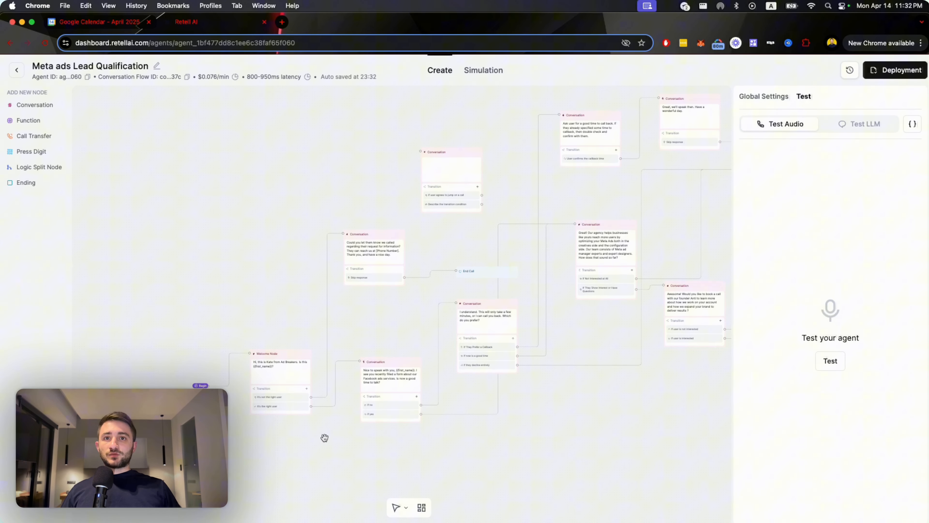
{"action": "scroll", "coordinate": [276, 420], "scroll_direction": "up", "scroll_amount": 3}
{"action": "scroll", "coordinate": [276, 420], "scroll_direction": "up", "scroll_amount": 3}
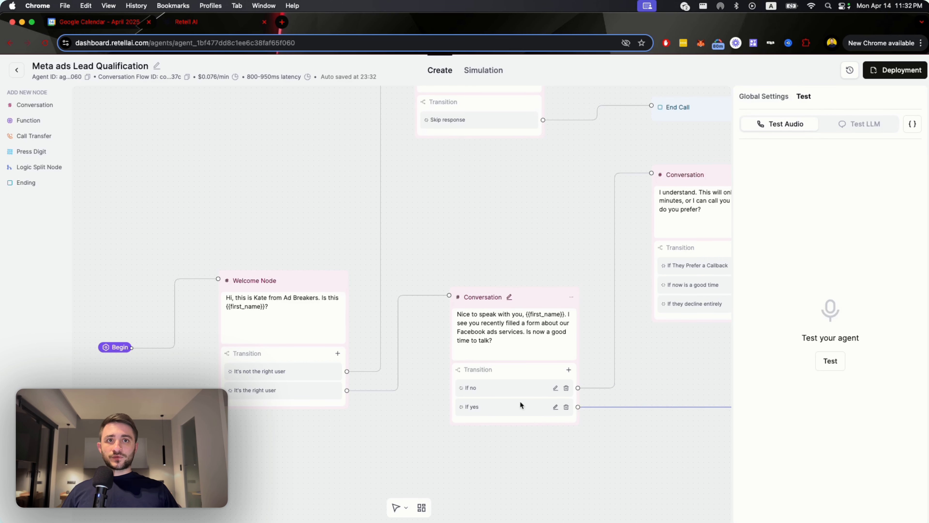
{"action": "left_click_drag", "start_coordinate": [680, 366], "coordinate": [431, 394]}
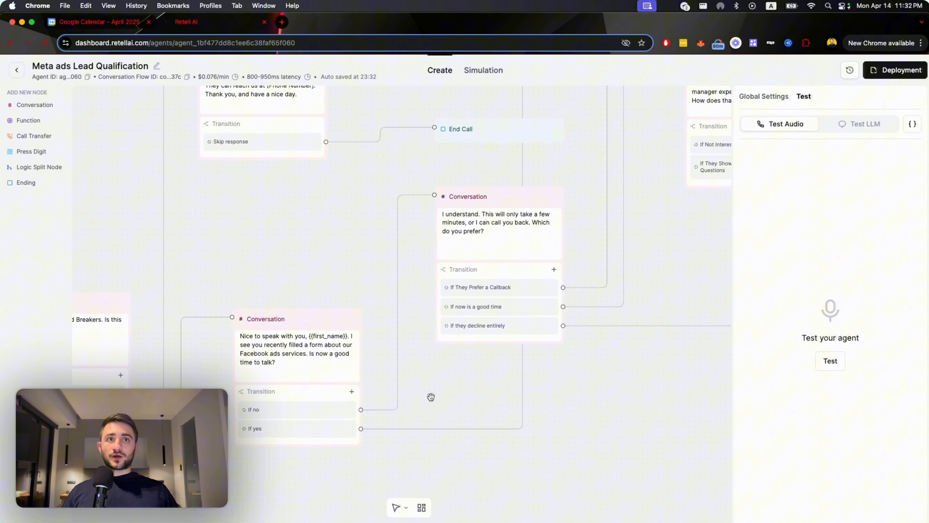
{"action": "left_click_drag", "start_coordinate": [665, 274], "coordinate": [462, 362]}
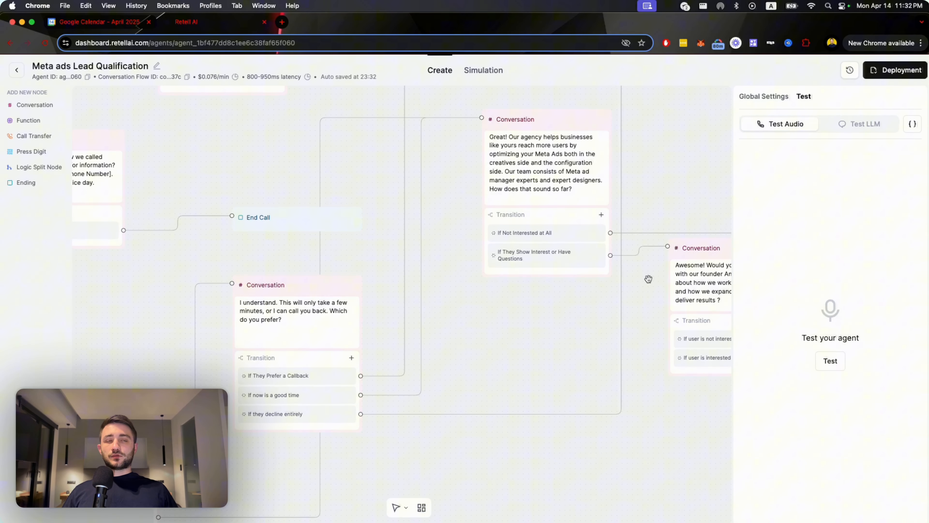
{"action": "scroll", "coordinate": [648, 279], "scroll_direction": "down", "scroll_amount": 10}
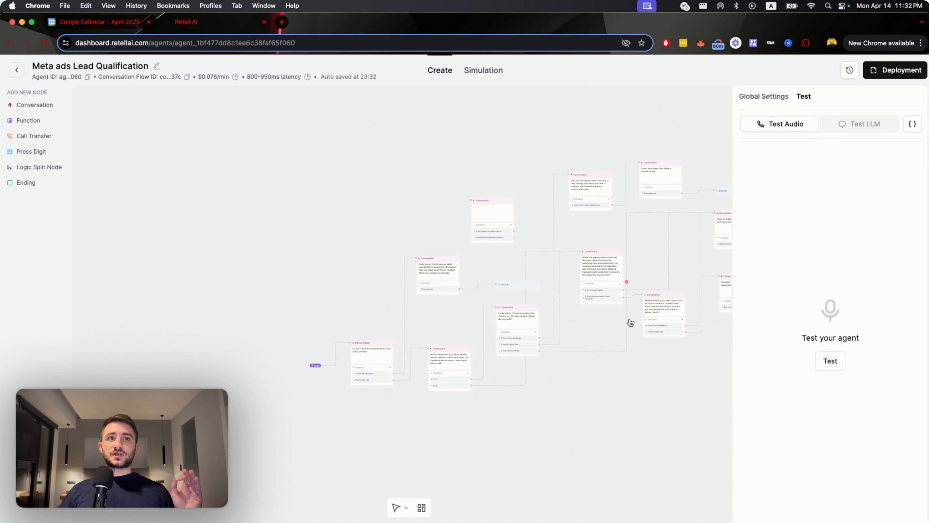
{"action": "left_click_drag", "start_coordinate": [641, 361], "coordinate": [521, 388]}
{"action": "left_click_drag", "start_coordinate": [621, 416], "coordinate": [499, 419]}
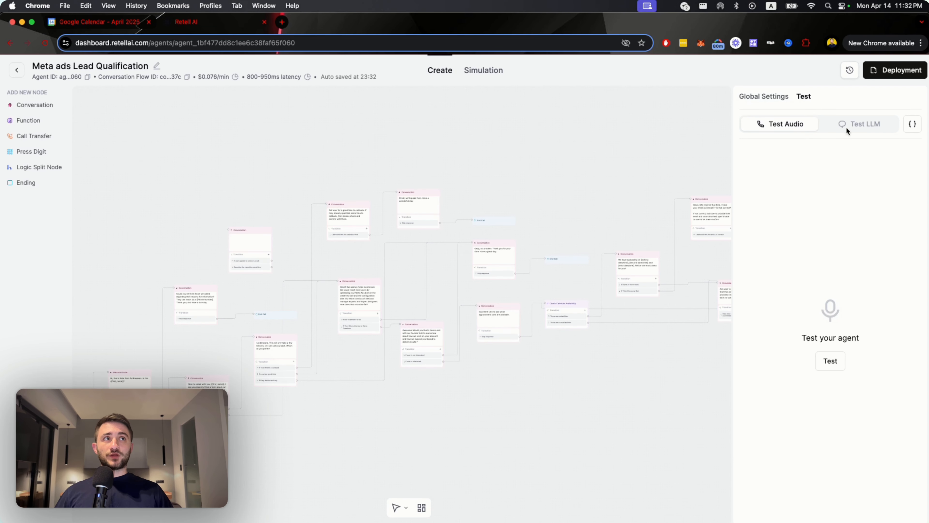
Start a deployment of the agent with the version name V0 and review the note about selecting a phone number.
{"action": "left_click", "coordinate": [881, 73]}
{"action": "left_click", "coordinate": [452, 264]}
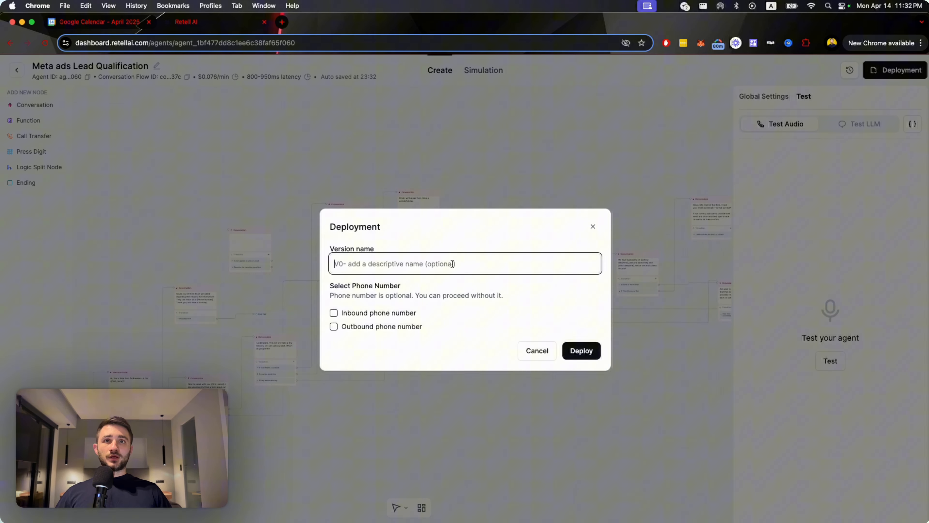
{"action": "type", "text": "V0"}
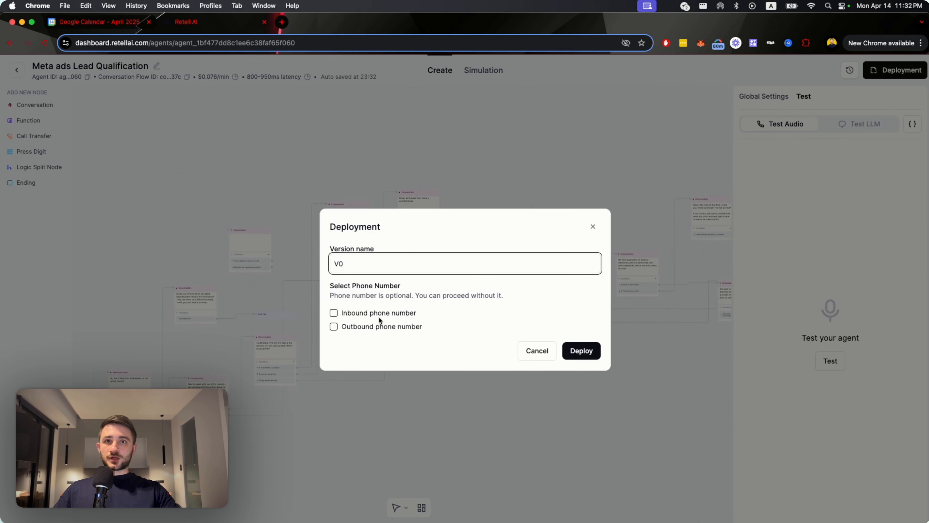
{"action": "left_click", "coordinate": [333, 288]}
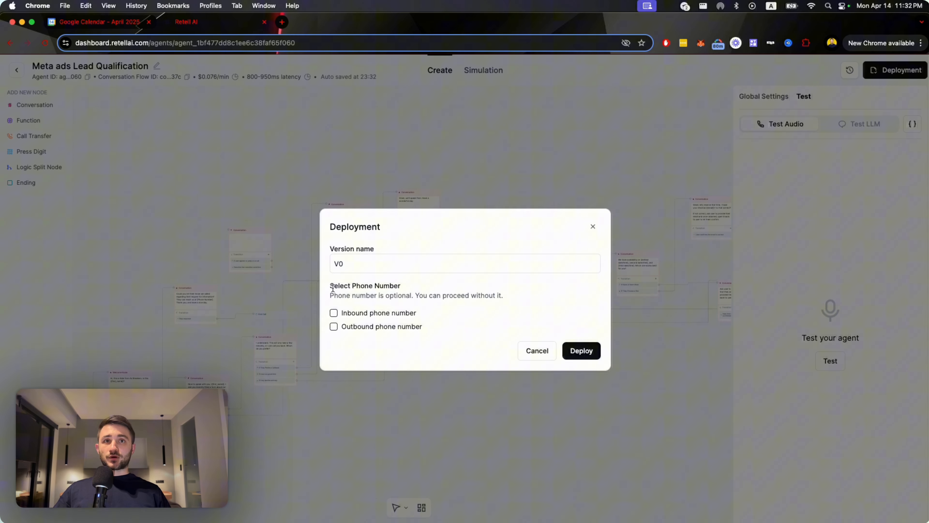
{"action": "left_click_drag", "start_coordinate": [330, 286], "coordinate": [504, 297]}
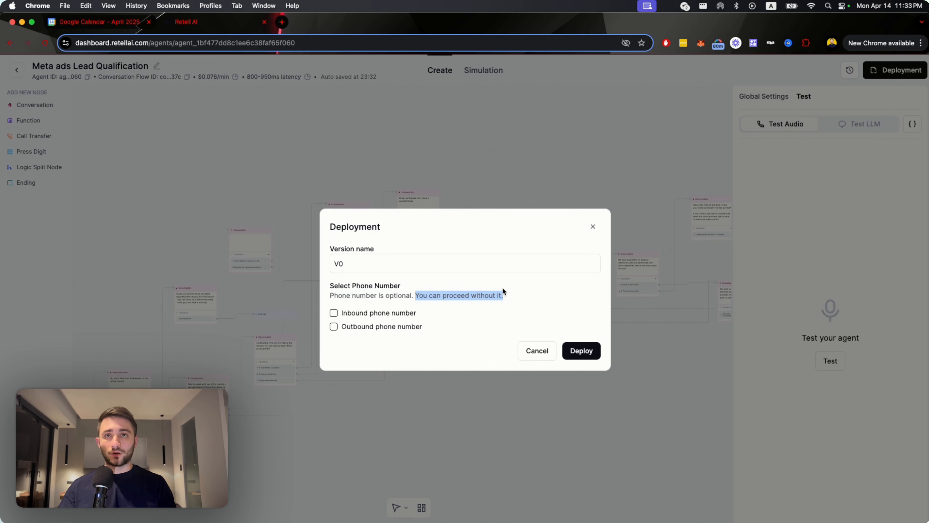
{"action": "left_click", "coordinate": [409, 298]}
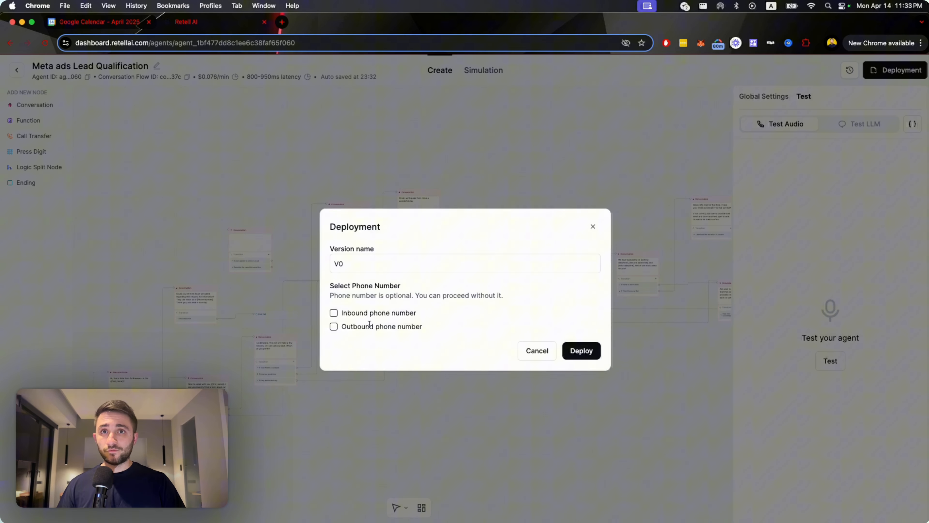
Enable an outbound phone number, assign the workspace's existing number to it, and deploy the agent.
{"action": "left_click", "coordinate": [332, 327]}
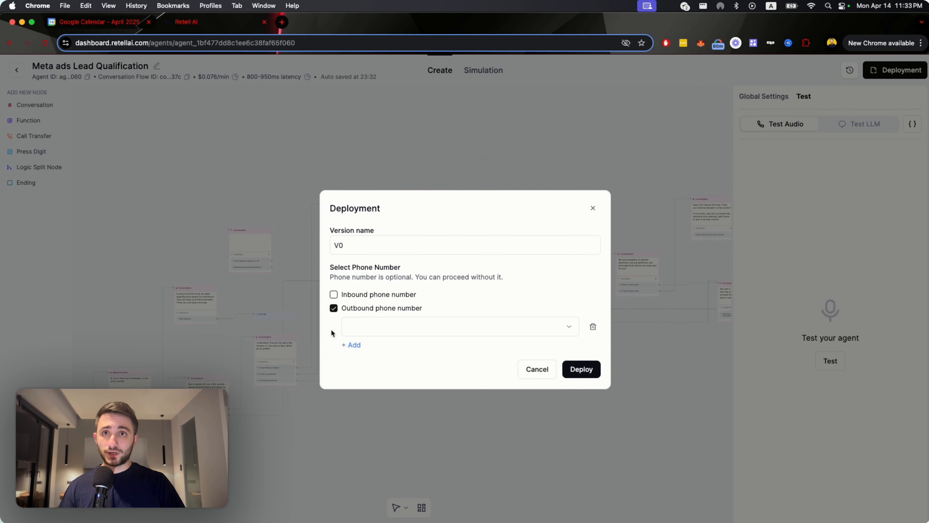
{"action": "left_click", "coordinate": [439, 328]}
{"action": "left_click", "coordinate": [415, 347]}
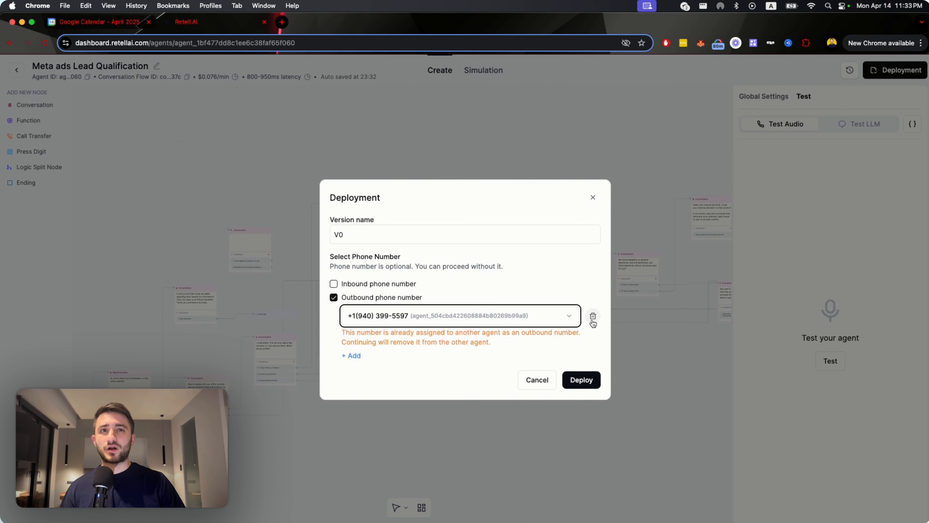
{"action": "left_click", "coordinate": [545, 320]}
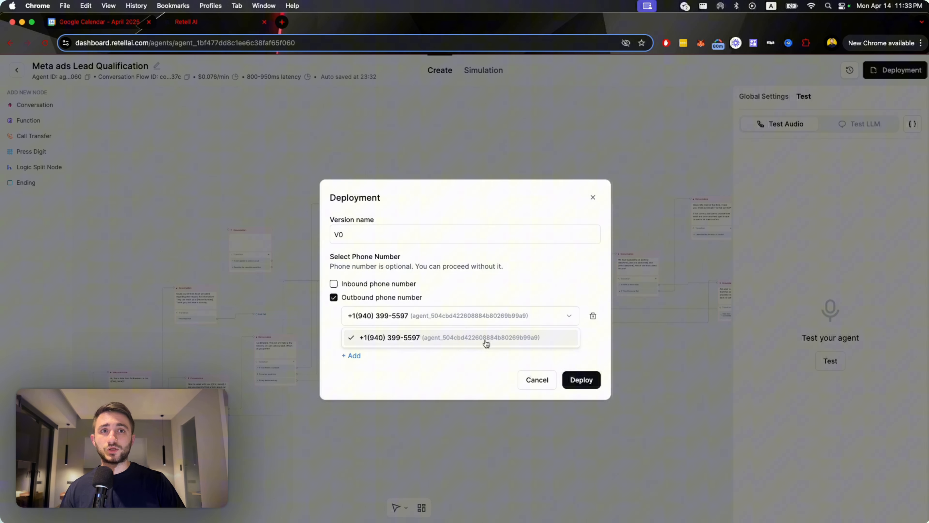
{"action": "left_click", "coordinate": [556, 363]}
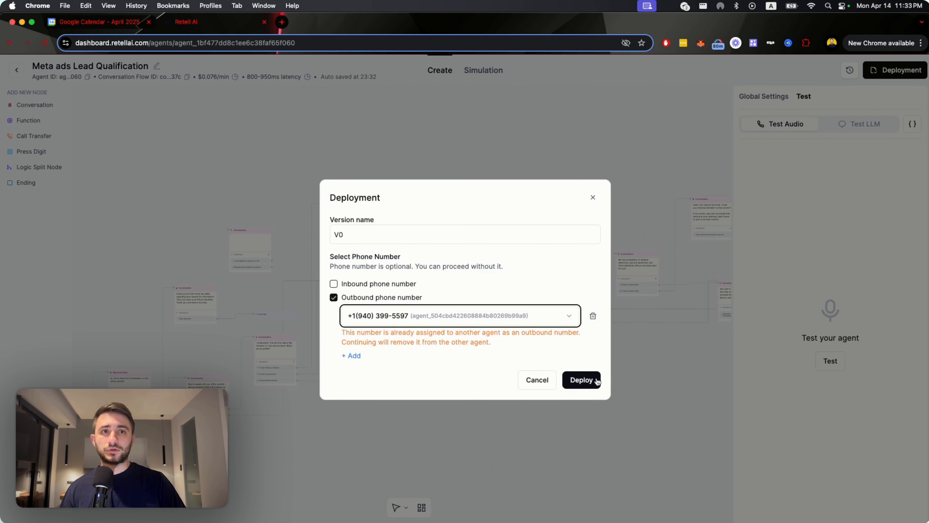
{"action": "left_click", "coordinate": [586, 380]}
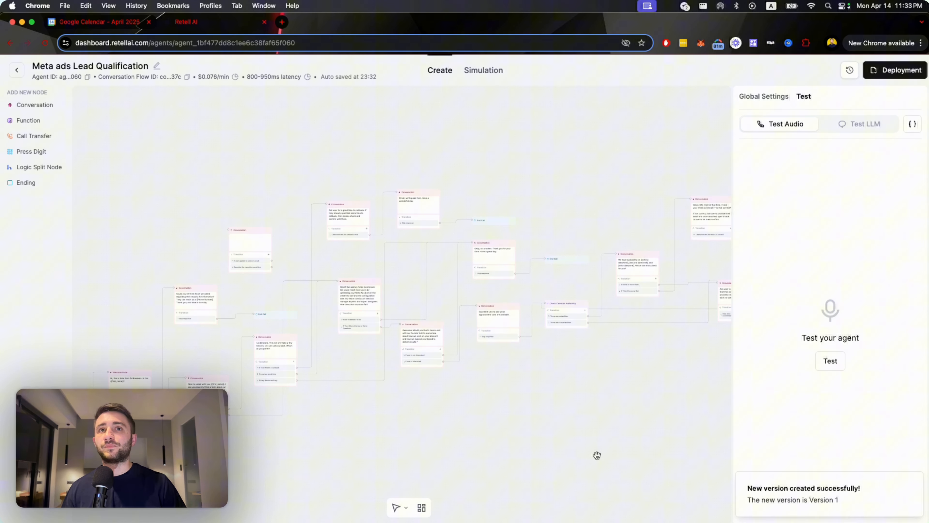
Highlight the agent's per-minute price and calculate its hourly cost with a DuckDuckGo search for =60*0.076.
{"action": "left_click_drag", "start_coordinate": [611, 427], "coordinate": [580, 402]}
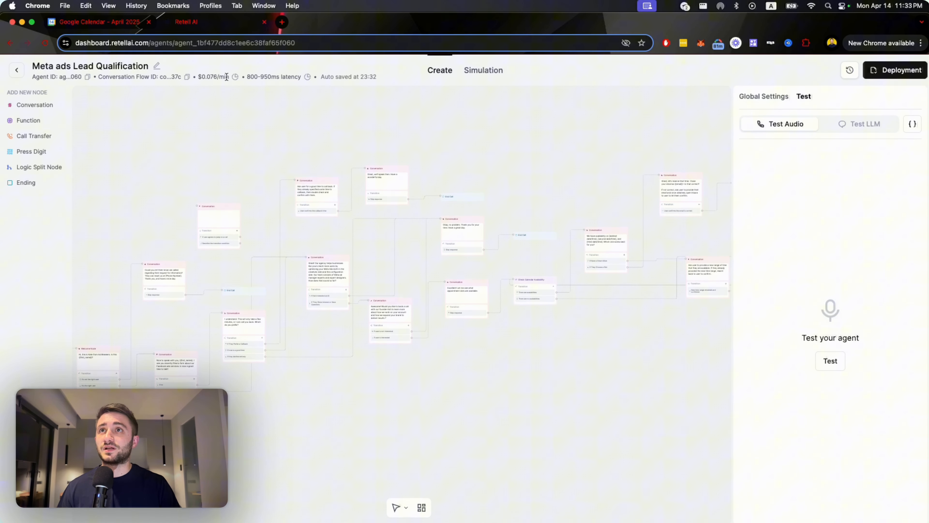
{"action": "left_click_drag", "start_coordinate": [226, 77], "coordinate": [201, 78]}
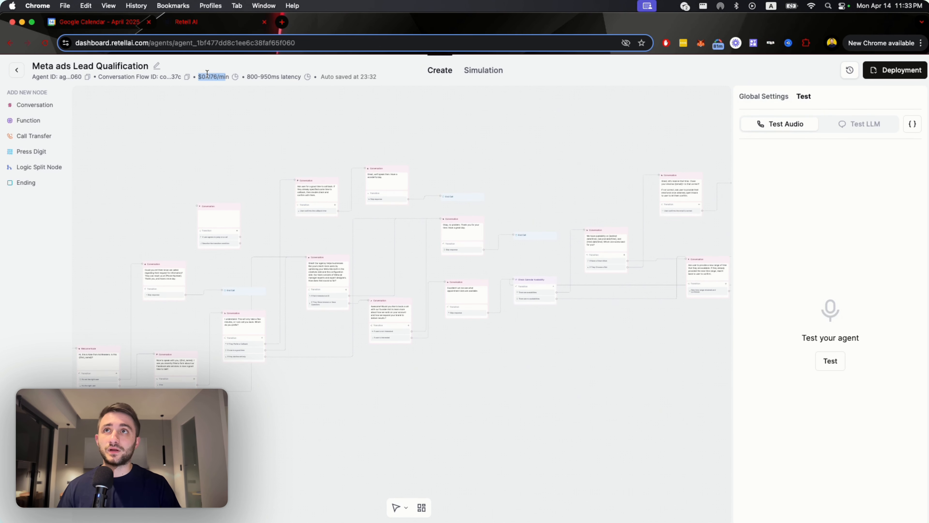
{"action": "double_click", "coordinate": [209, 77]}
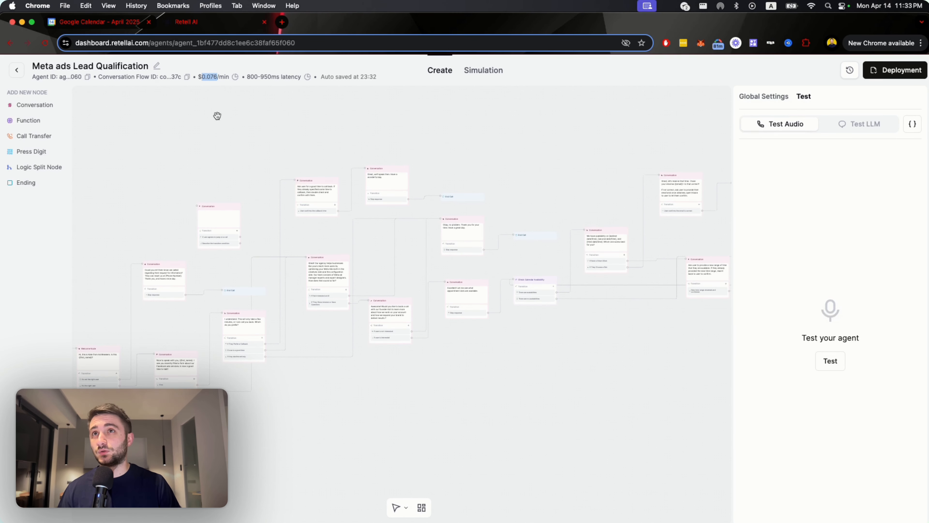
{"action": "key", "text": "super+t"}
{"action": "type", "text": "=60*0."}
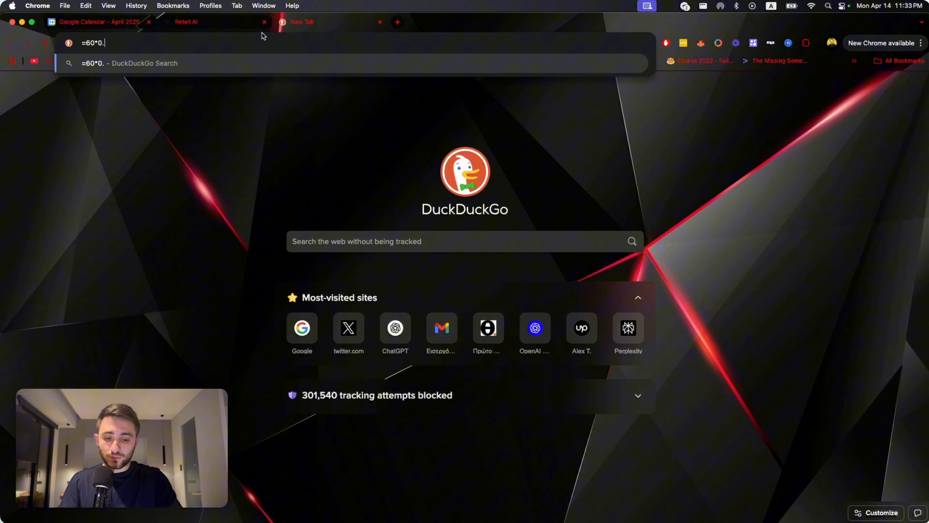
{"action": "type", "text": "076"}
{"action": "key", "text": "Return"}
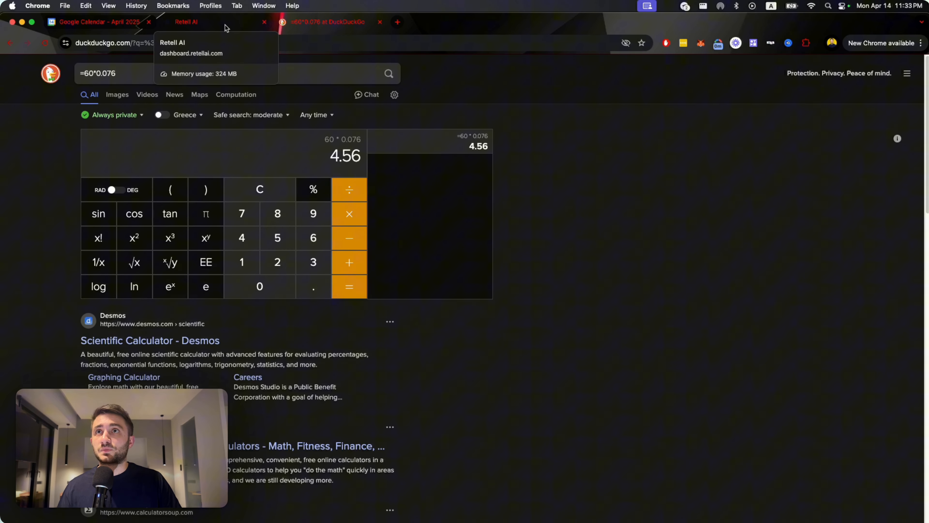
Compare the per-minute price in Retell AI with the calculated hourly cost in DuckDuckGo, ending back in Retell AI.
{"action": "left_click", "coordinate": [225, 28]}
{"action": "left_click_drag", "start_coordinate": [194, 77], "coordinate": [228, 77]}
{"action": "left_click", "coordinate": [226, 76]}
{"action": "left_click", "coordinate": [303, 28]}
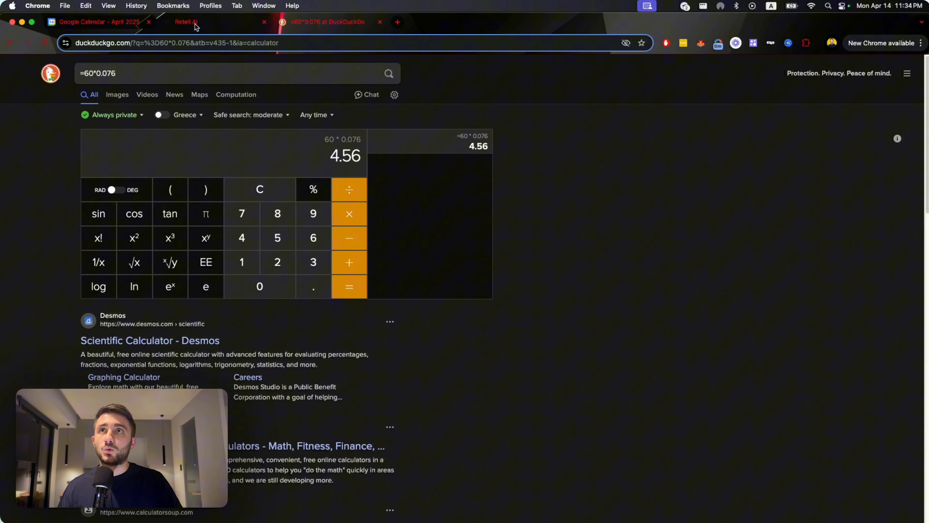
{"action": "left_click", "coordinate": [242, 22]}
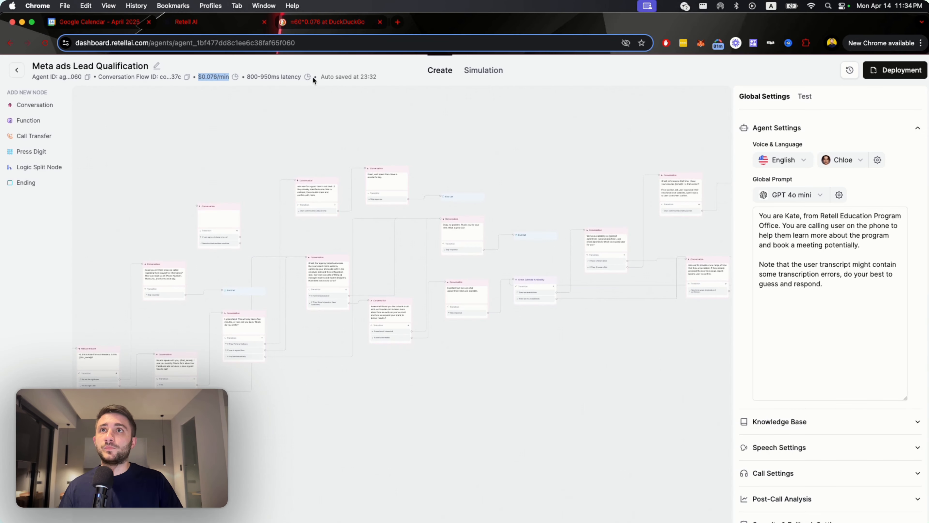
Highlight the agent's latency estimate and review its voice model options and Global Prompt language model choices.
{"action": "left_click", "coordinate": [245, 77]}
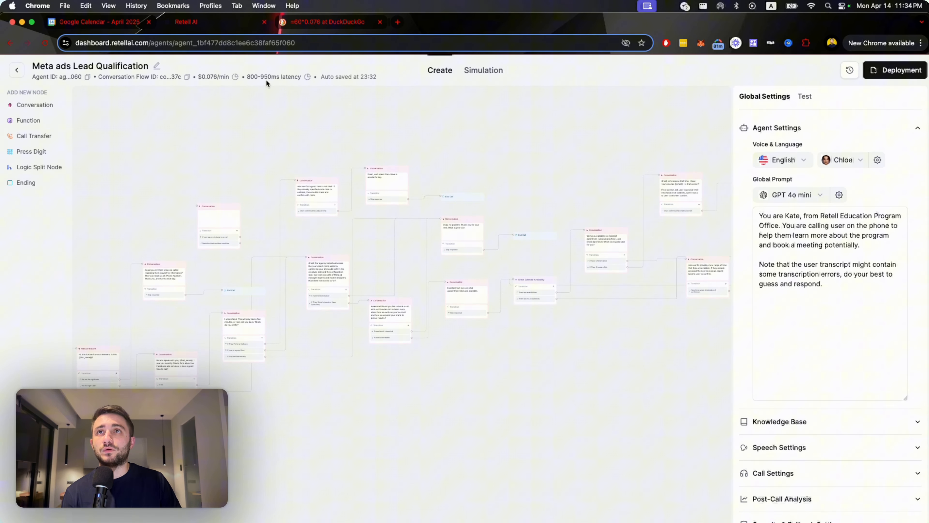
{"action": "left_click_drag", "start_coordinate": [363, 90], "coordinate": [253, 77]}
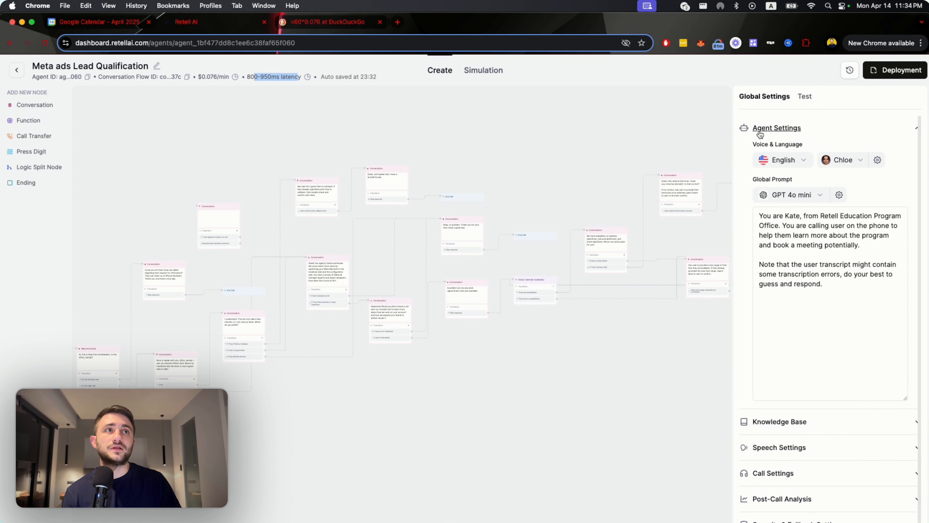
{"action": "left_click", "coordinate": [878, 160]}
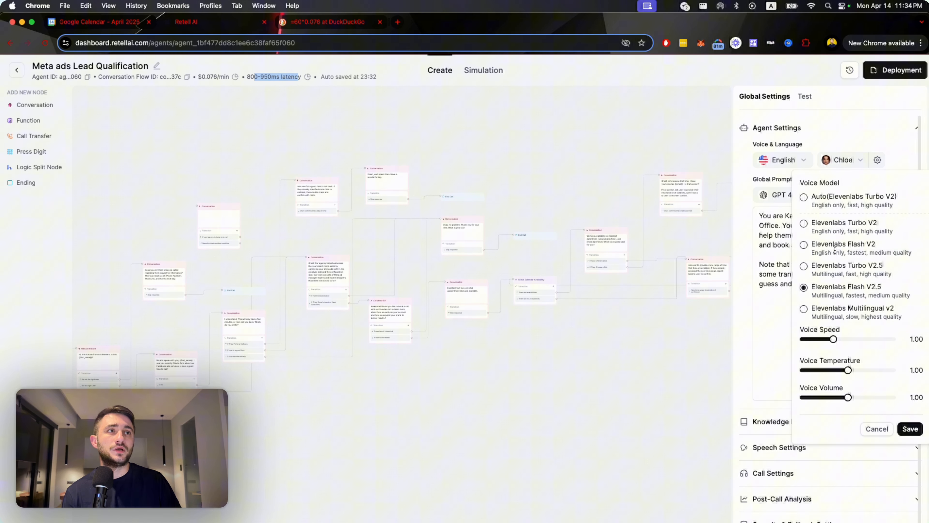
{"action": "left_click_drag", "start_coordinate": [884, 286], "coordinate": [805, 289]}
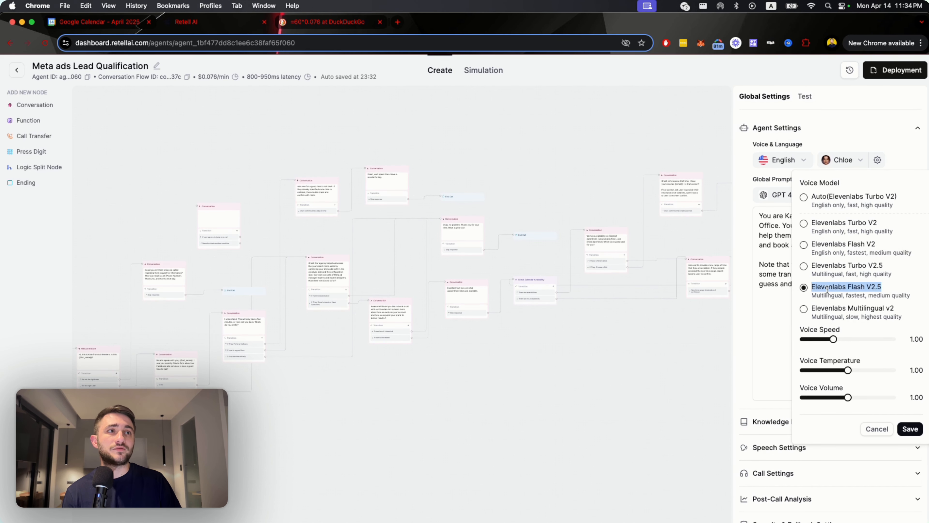
{"action": "left_click", "coordinate": [769, 250]}
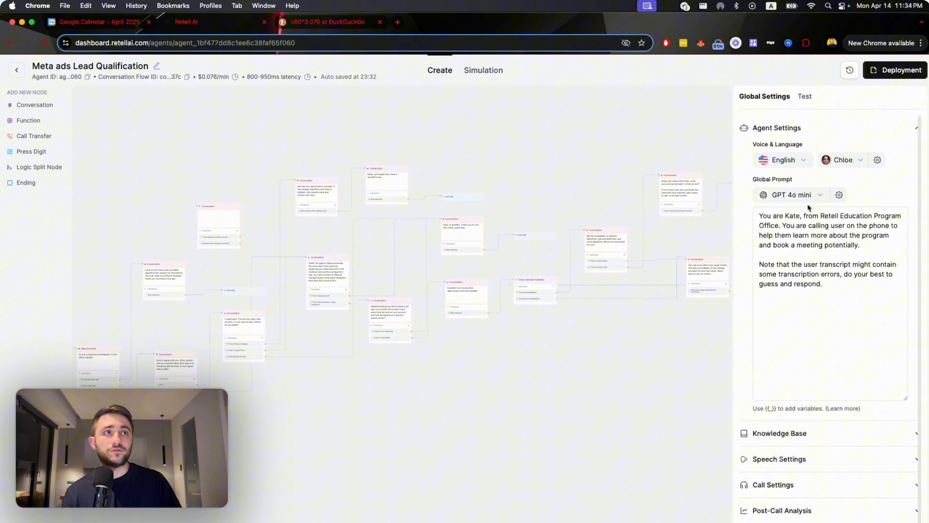
{"action": "left_click", "coordinate": [819, 194]}
{"action": "left_click", "coordinate": [860, 192]}
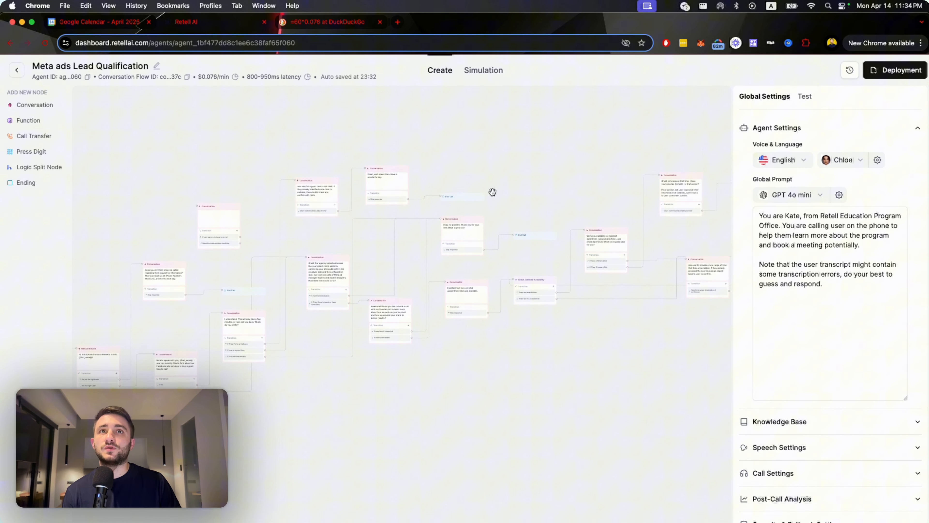
Take a closer look at the middle of the flow and return to the All Agents list.
{"action": "scroll", "coordinate": [517, 198], "scroll_direction": "left", "scroll_amount": 2}
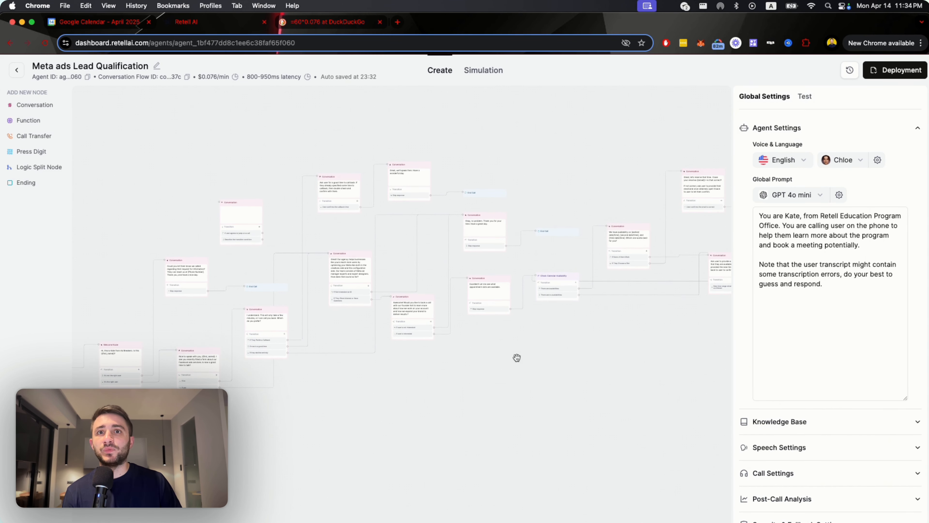
{"action": "scroll", "coordinate": [515, 358], "scroll_direction": "up", "scroll_amount": 5}
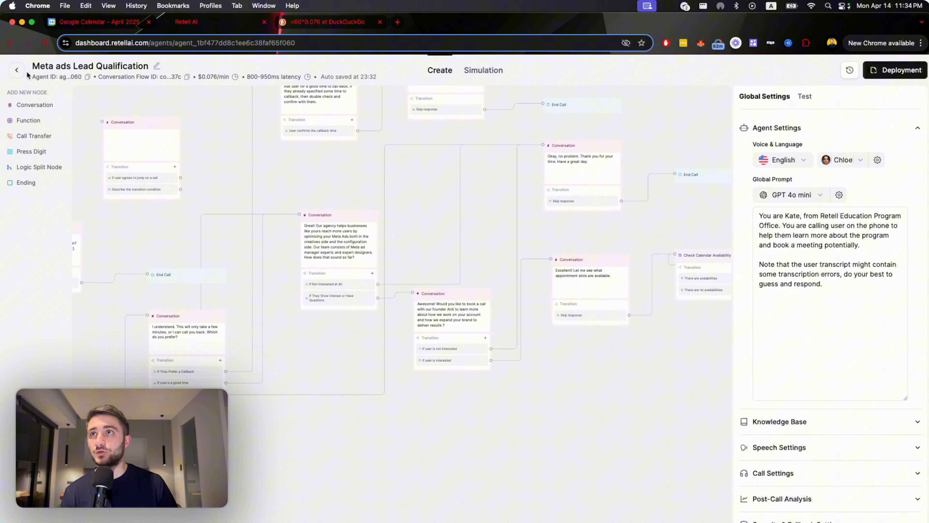
{"action": "left_click", "coordinate": [18, 73]}
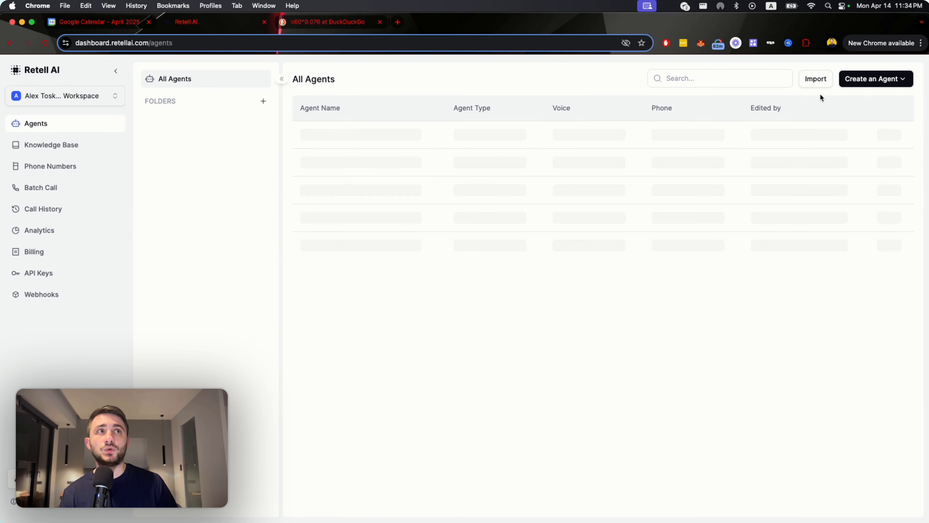